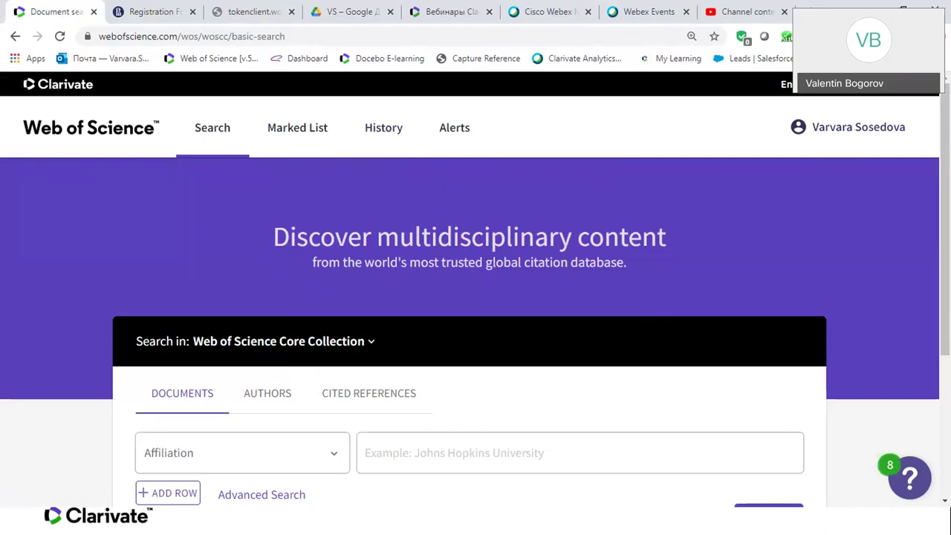
left_click(869, 91)
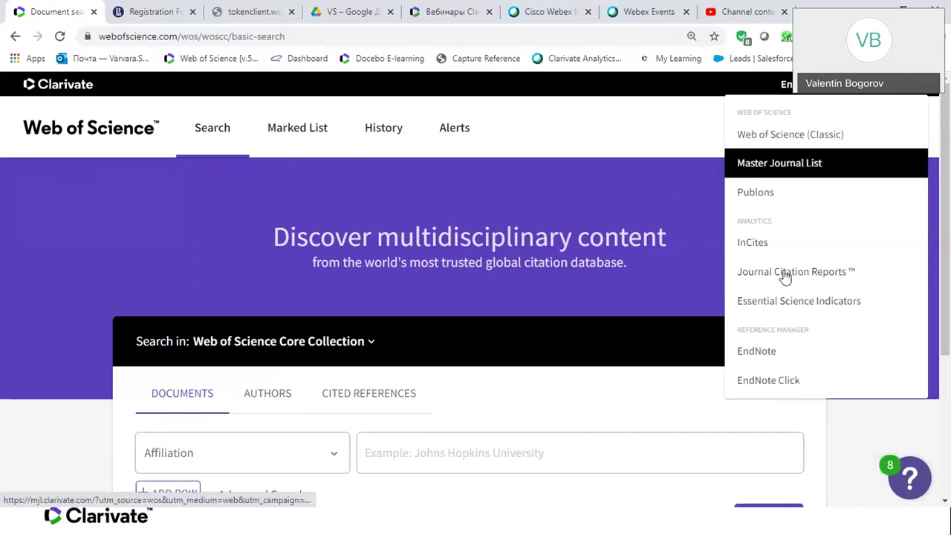
left_click(643, 250)
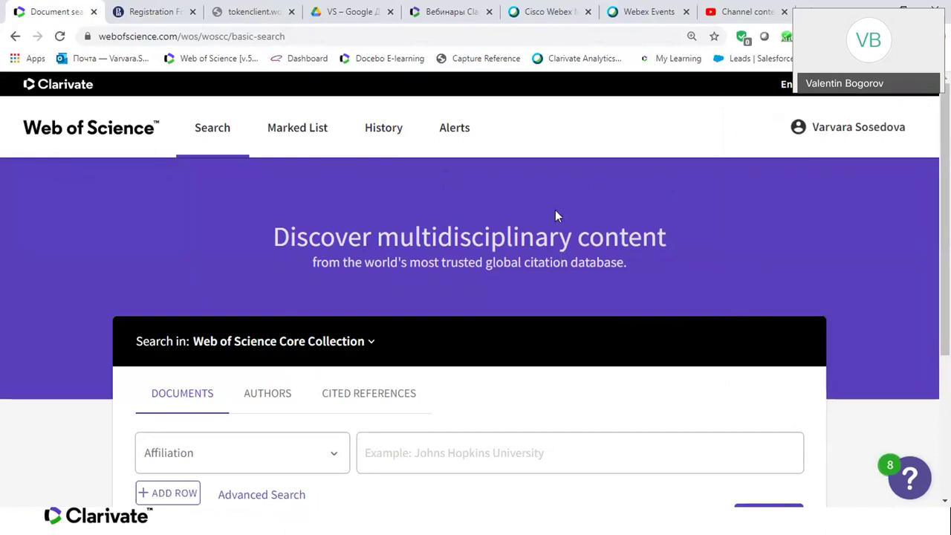
- Choose Web of Science Core Collection as the database to search in
scroll(555, 216, "down", 1)
scroll(555, 211, "down", 1)
scroll(555, 210, "down", 2)
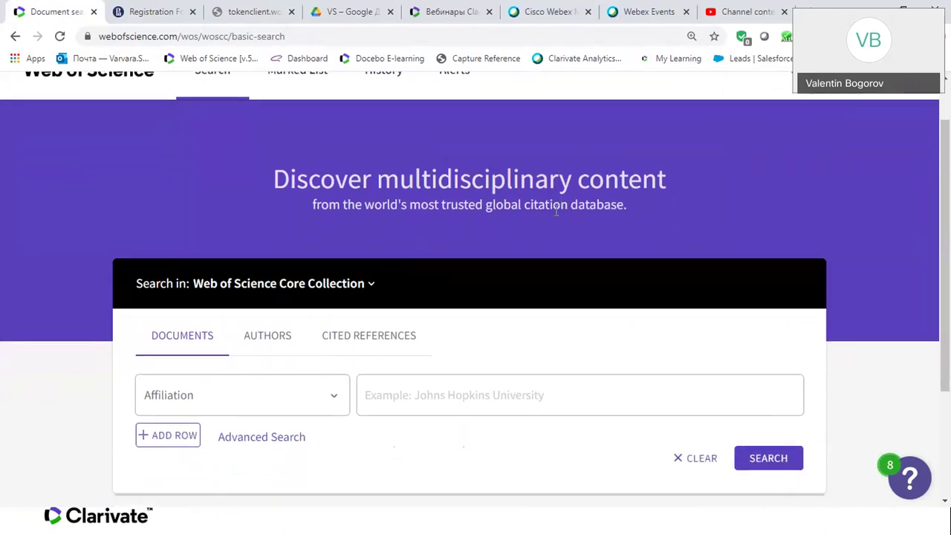
scroll(556, 216, "down", 1)
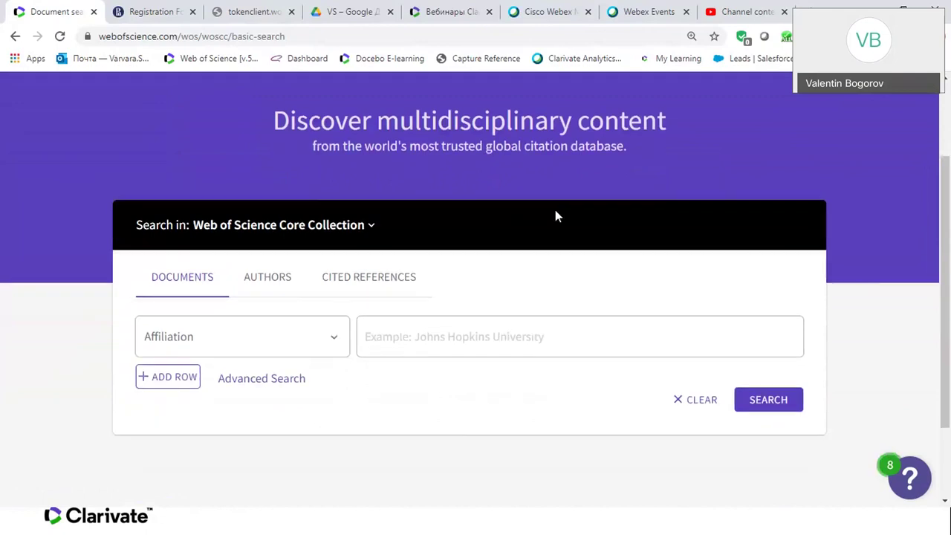
left_click(370, 226)
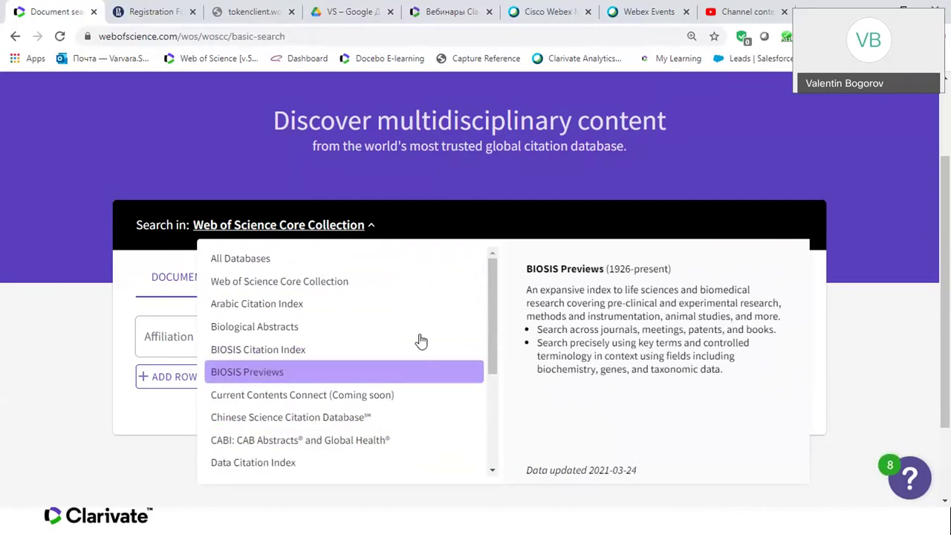
left_click(316, 288)
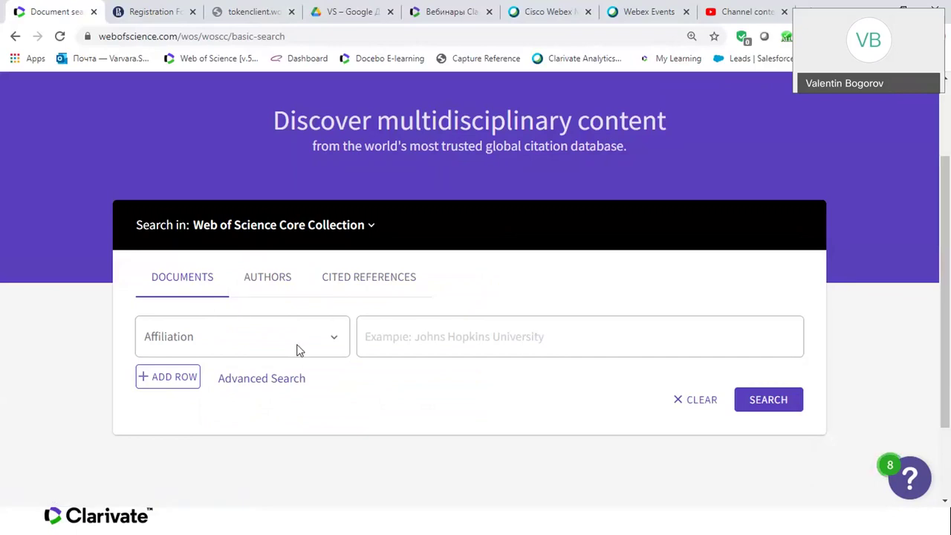
- Set the document search field to Topic and enter "genetically modified food" as the search term
left_click(336, 342)
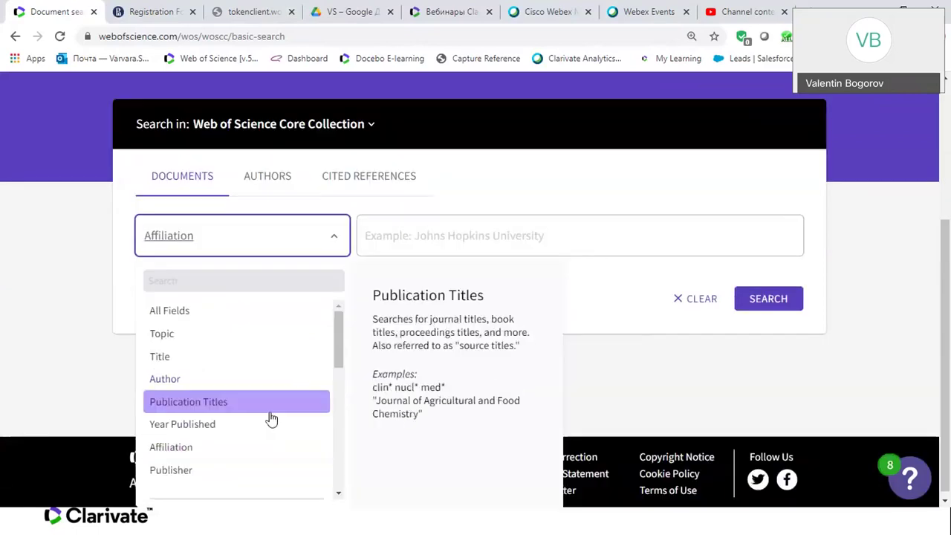
left_click(289, 338)
left_click(424, 230)
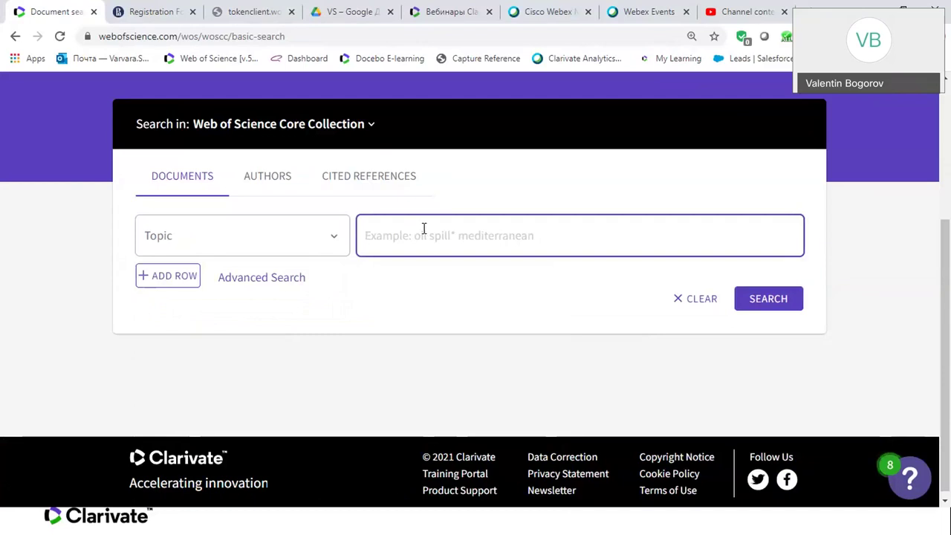
type("gene")
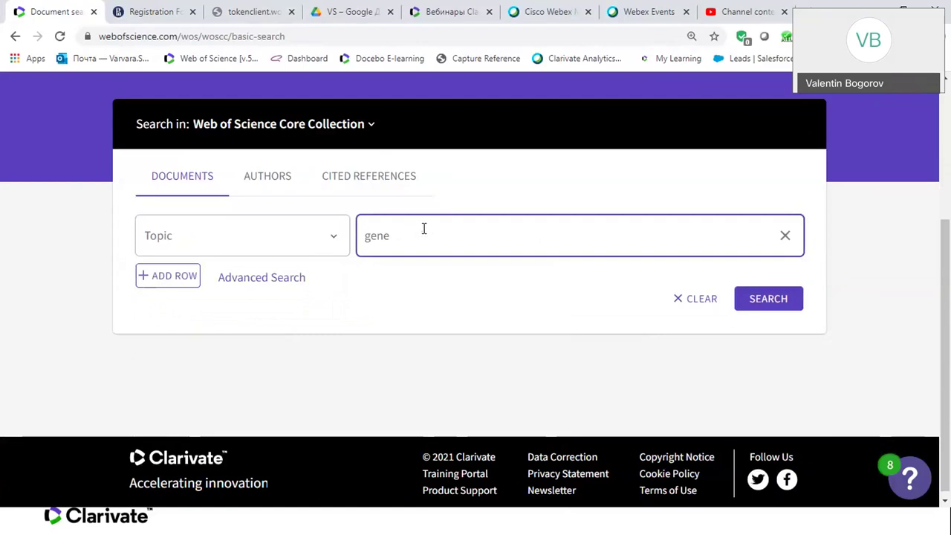
type("tically modified food")
- Enclose "genetically modified food" in parentheses and extend the query with "or GMO and (GM food)"
left_click(366, 235)
type("(")
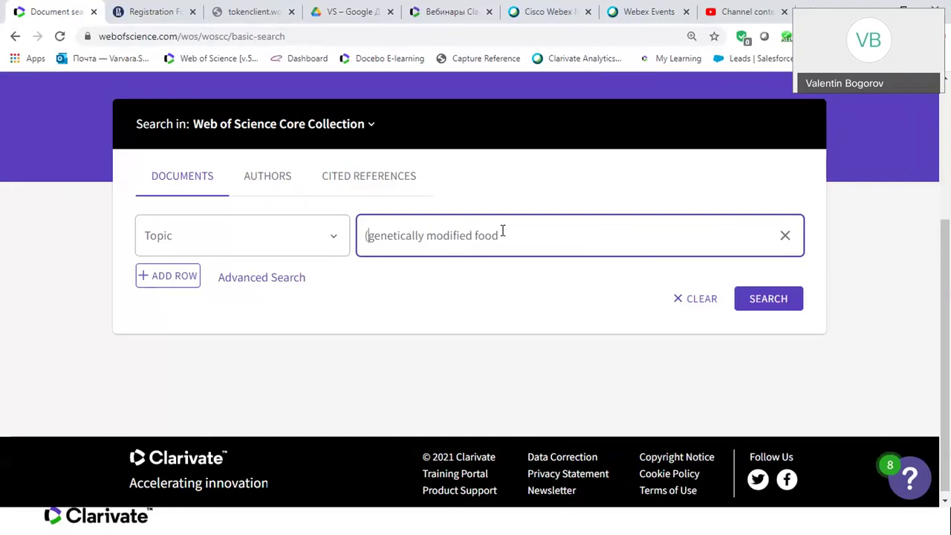
left_click(503, 234)
type(")")
type("or GMO and ")
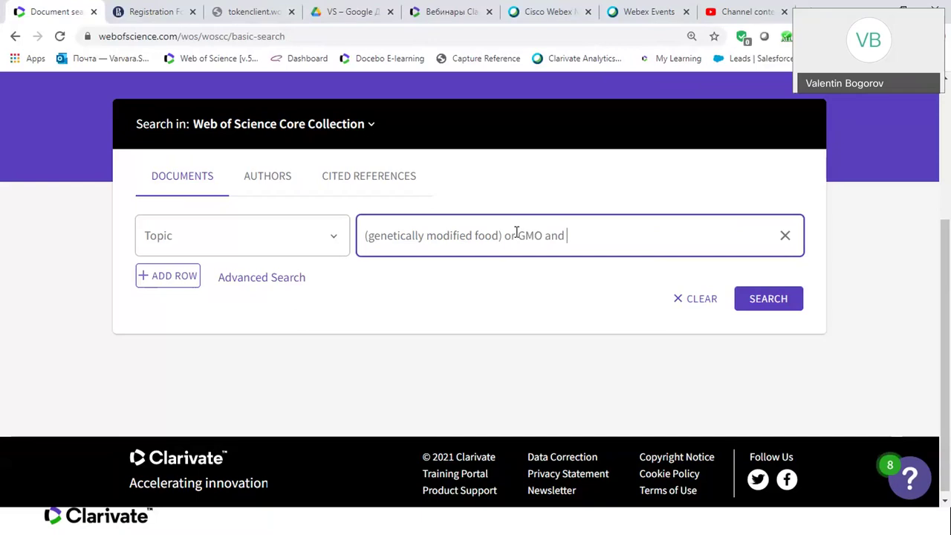
type("(GM food)")
- Replace the "and" before "(GM food)" with "or" and run the topic search
left_click(564, 236)
key("BackSpace")
key("BackSpace")
key("BackSpace")
type("or")
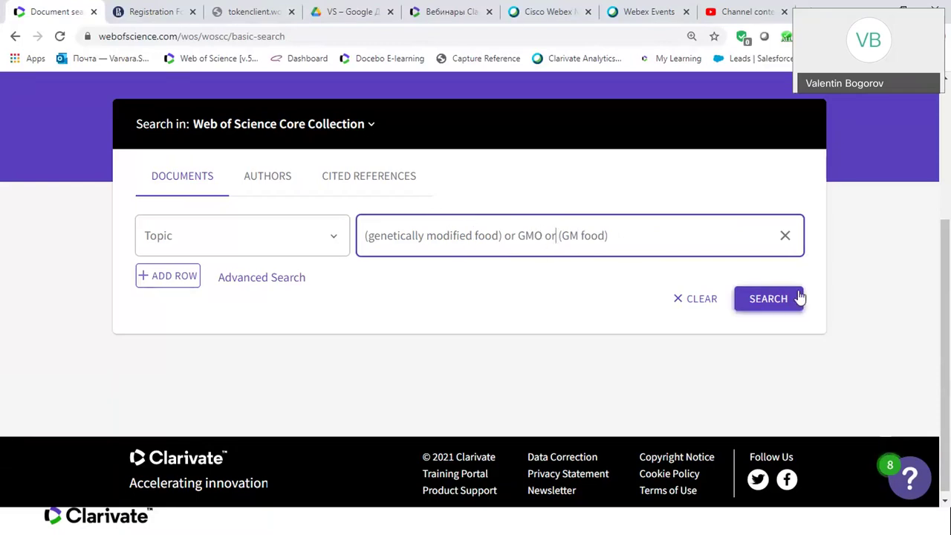
left_click(776, 298)
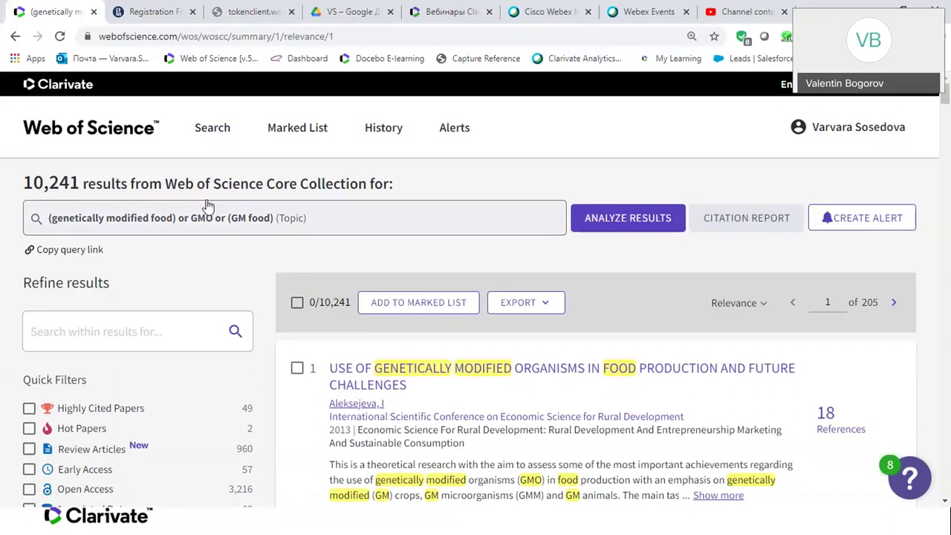
- Return from the results to the search form and copy the whole topic query
left_click(15, 42)
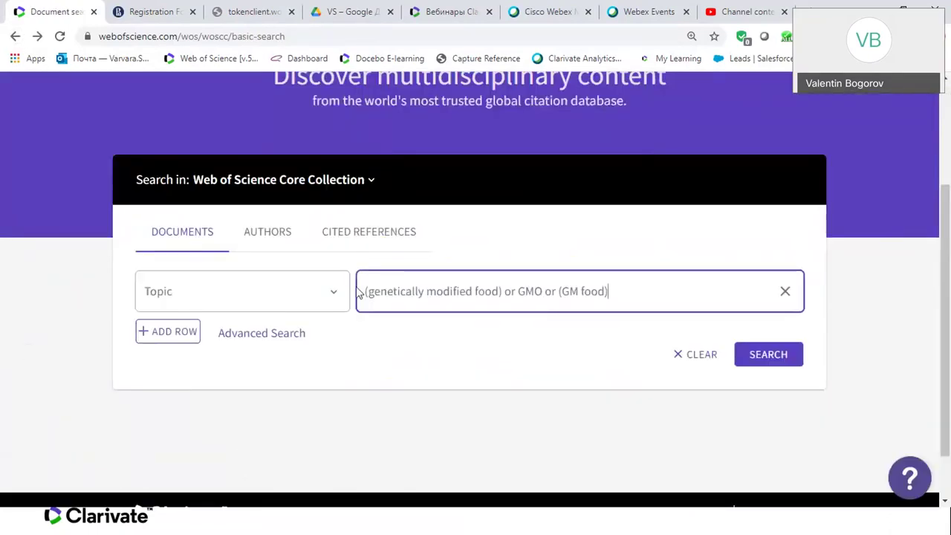
left_click_drag(633, 288, 362, 285)
key("ctrl+c")
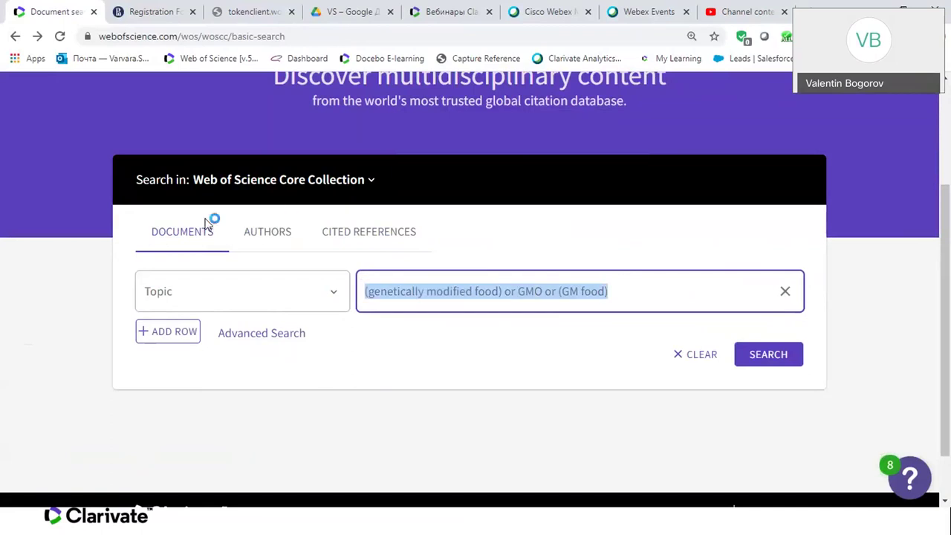
- Switch the search to All Databases and run the copied query "(genetically modified food) or GMO or (GM food)" by Topic
left_click(261, 184)
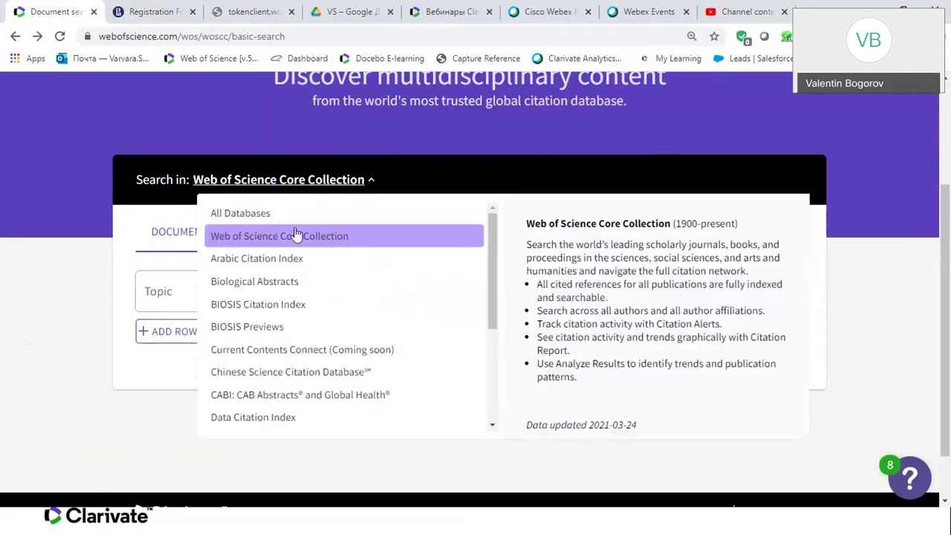
left_click(253, 215)
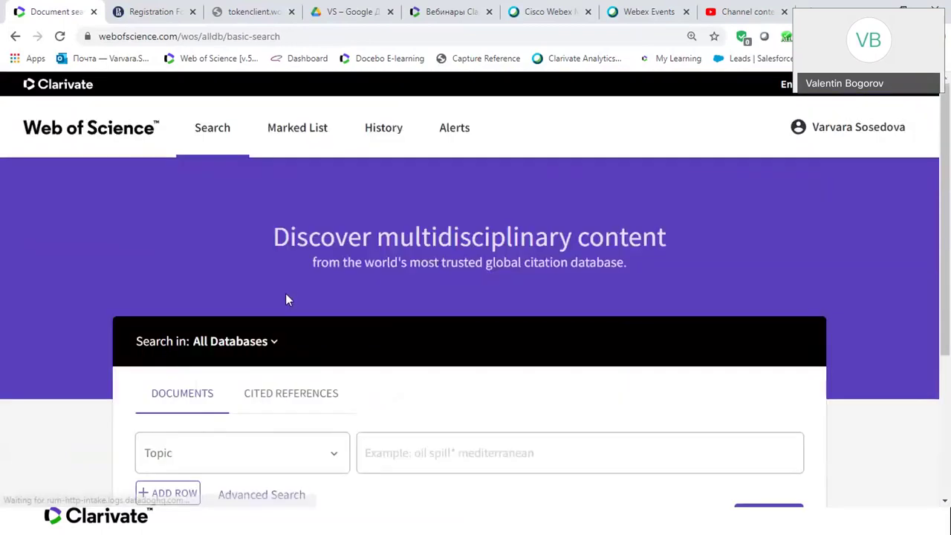
left_click(388, 451)
key("ctrl+v")
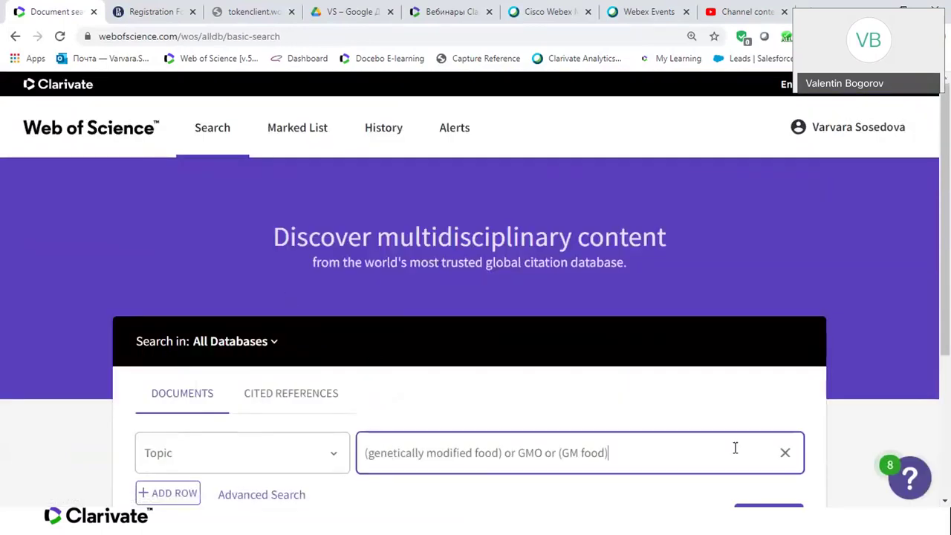
scroll(735, 448, "down", 2)
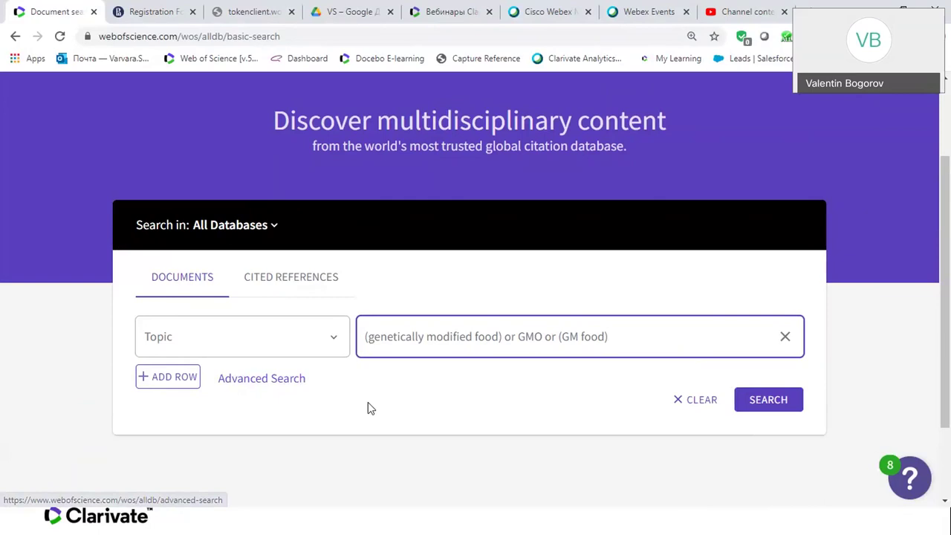
left_click(794, 402)
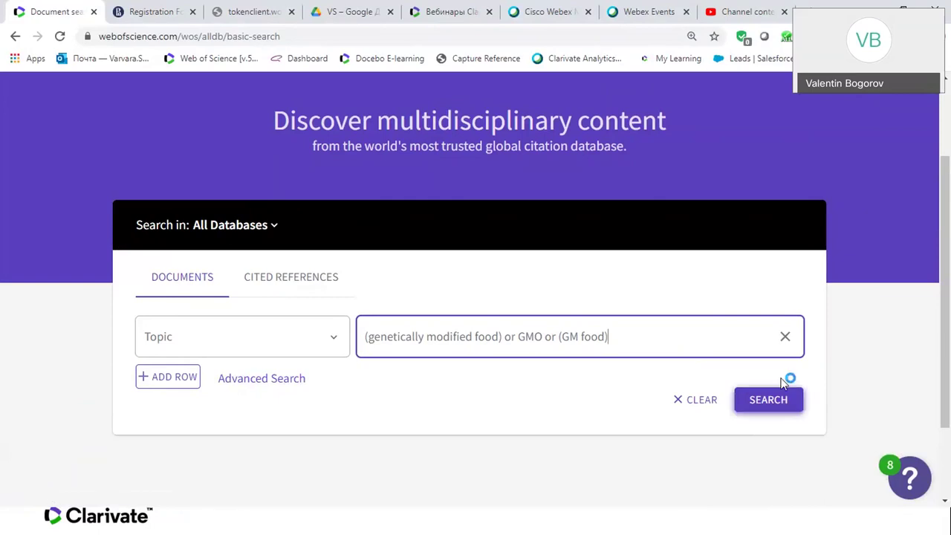
left_click(765, 405)
left_click(775, 406)
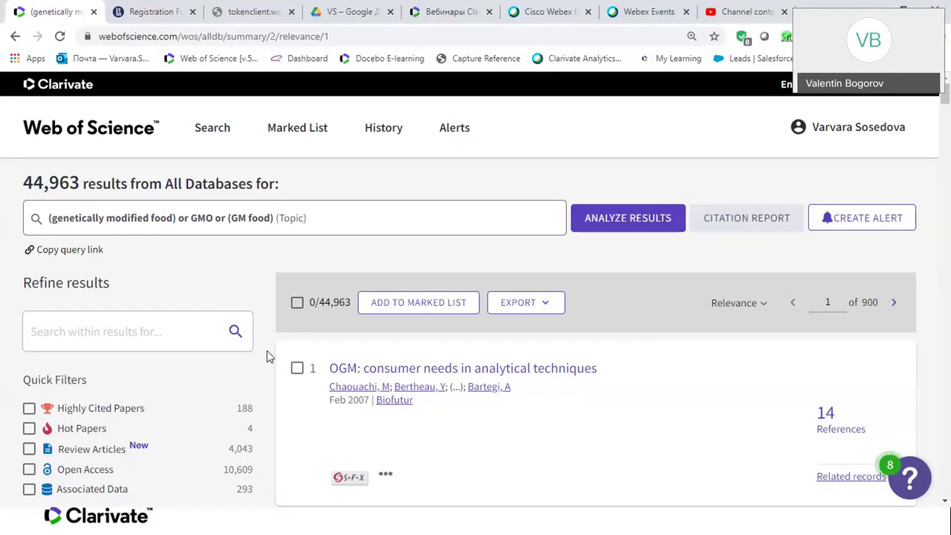
- Expand the Database filter of the results to its full list and examine how the results are distributed across databases
scroll(269, 357, "down", 1)
scroll(269, 357, "down", 3)
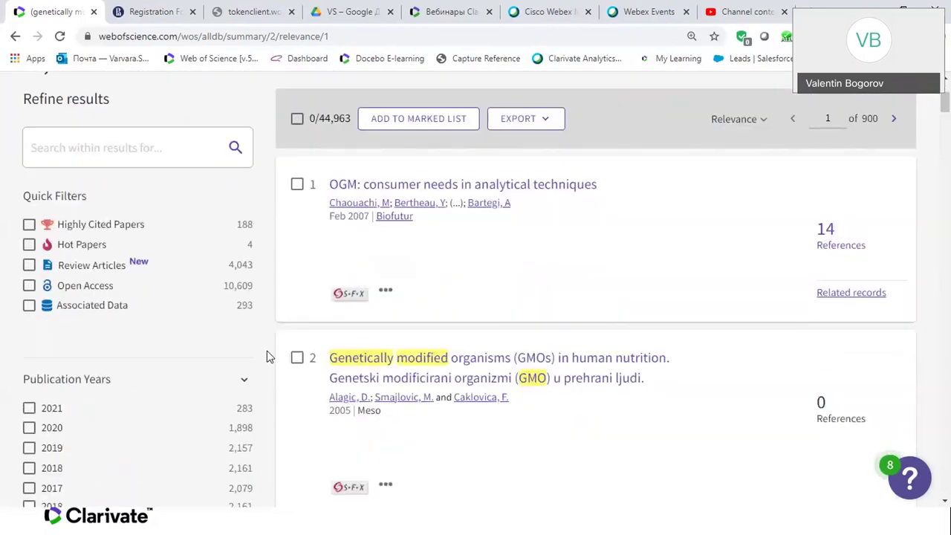
scroll(269, 356, "down", 5)
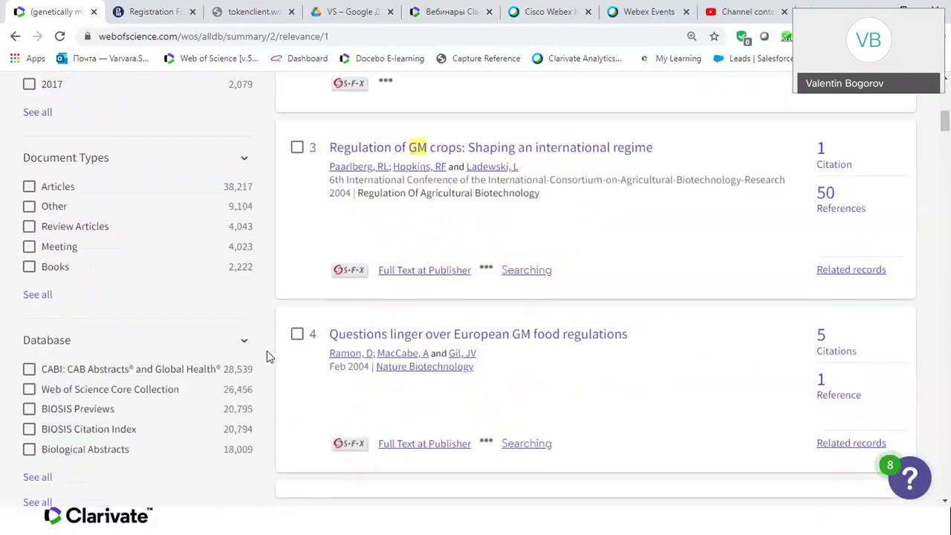
scroll(269, 356, "down", 2)
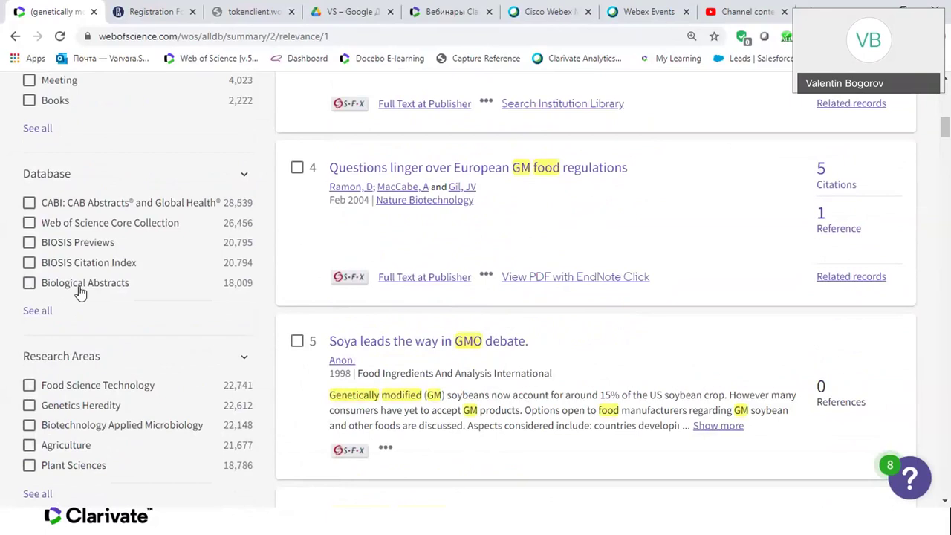
left_click(41, 312)
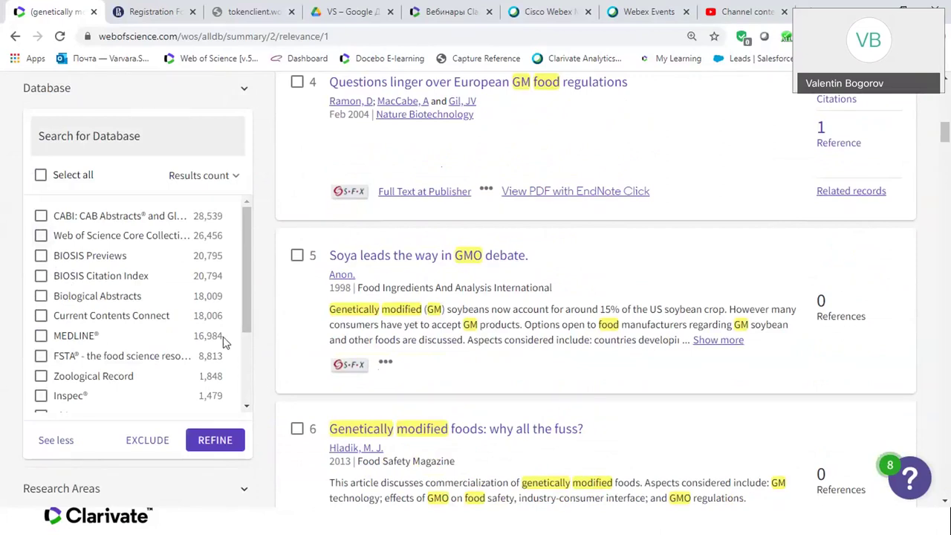
scroll(246, 312, "down", 1)
scroll(249, 282, "up", 1)
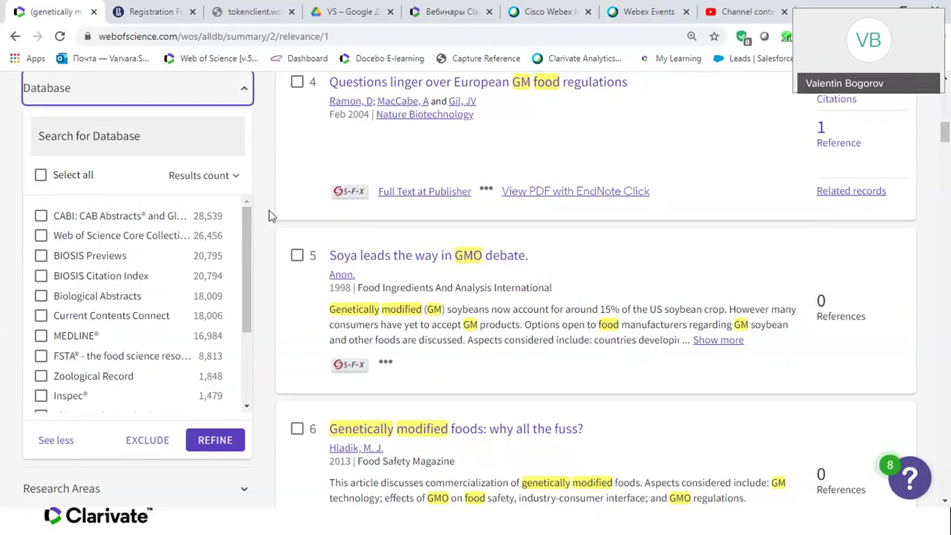
- Refine the results to the publication years 2021, 2020 and 2019
left_click_drag(946, 141, 149, 276)
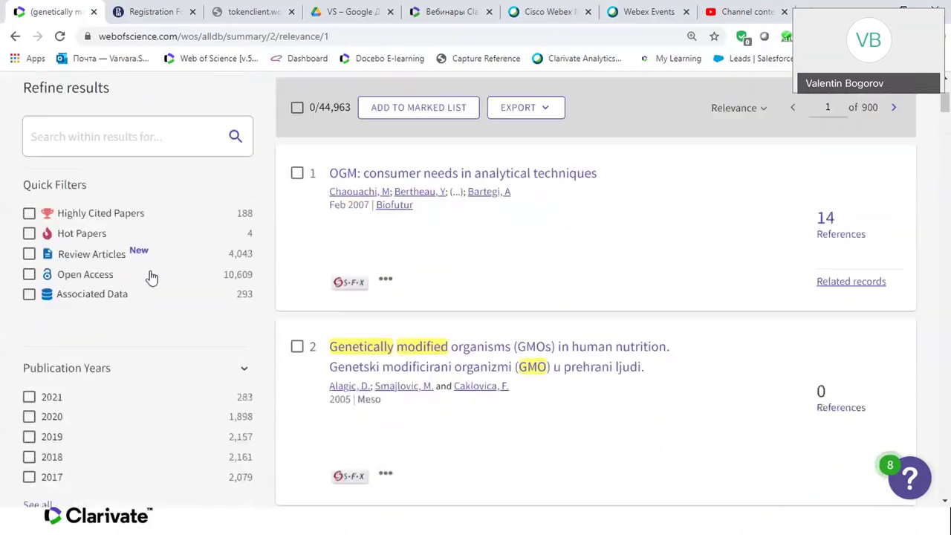
left_click(29, 416)
left_click(29, 397)
left_click(29, 437)
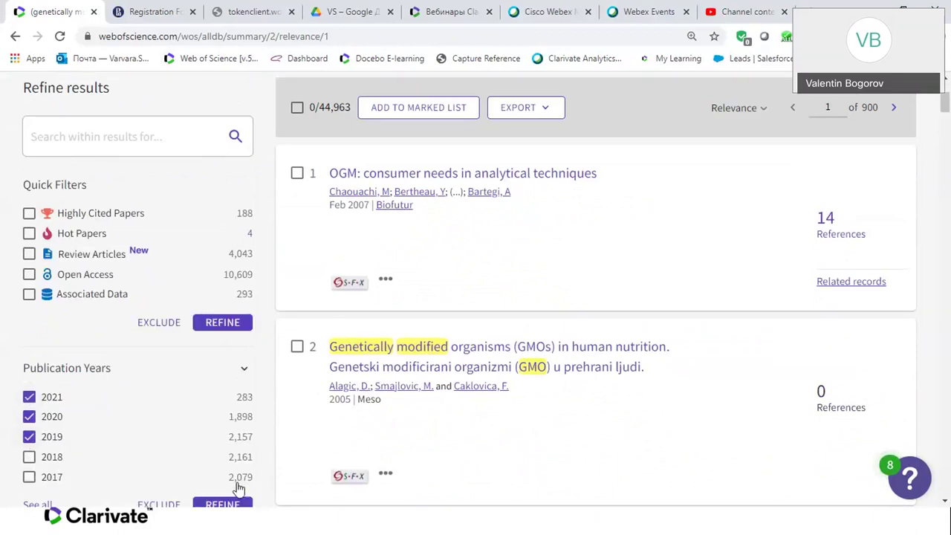
scroll(238, 486, "down", 1)
left_click(223, 461)
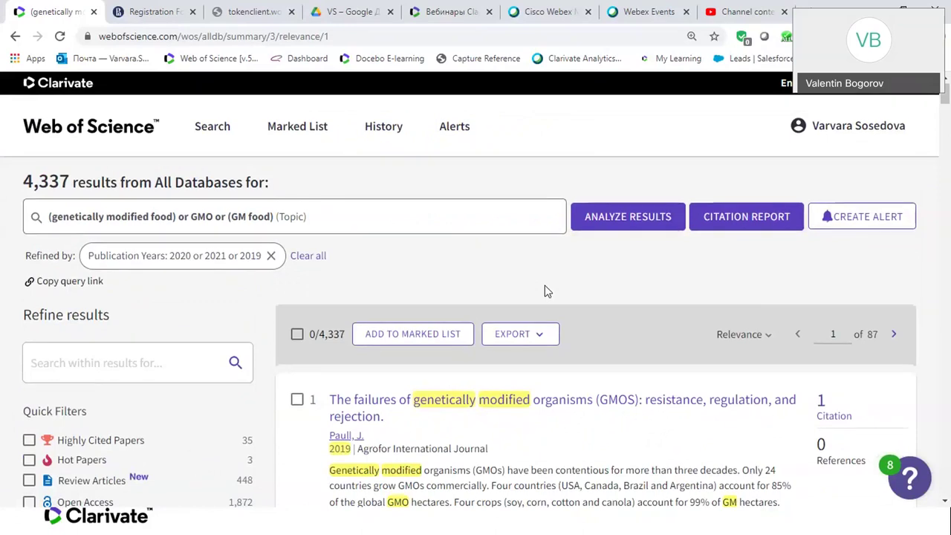
- Open the record "Personality traits, basic individual values and GMO risk perception of twitter users" and examine its abstract, keywords, author information and funding
scroll(545, 292, "down", 2)
scroll(544, 292, "up", 1)
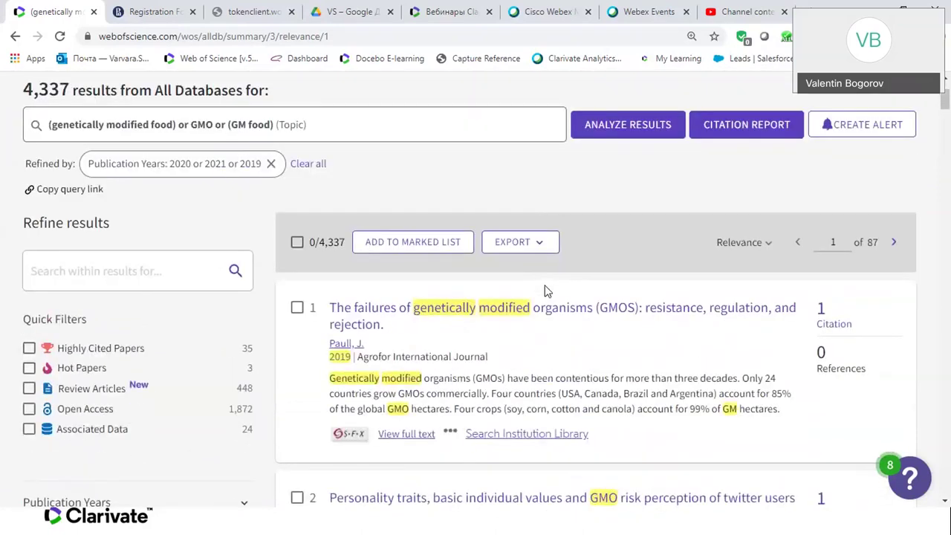
scroll(545, 292, "down", 1)
scroll(545, 292, "down", 1)
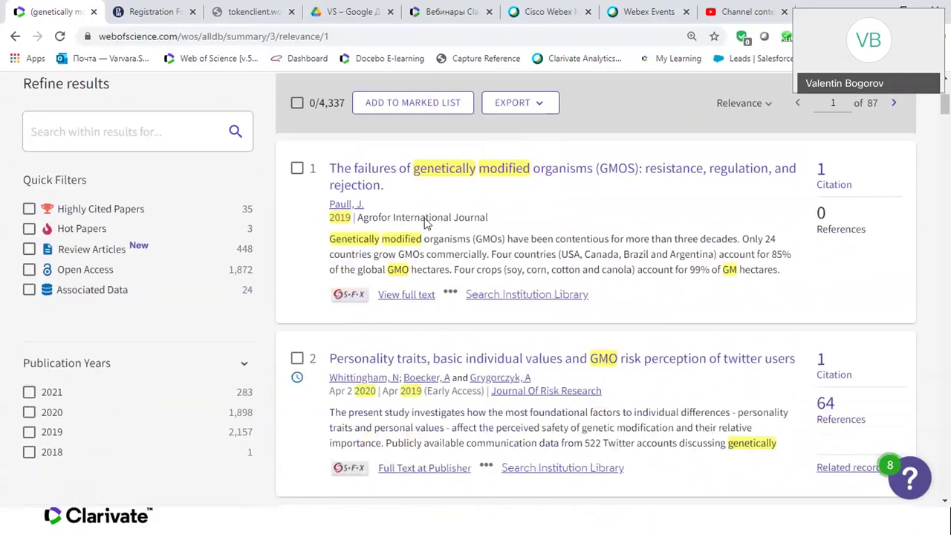
left_click(410, 362)
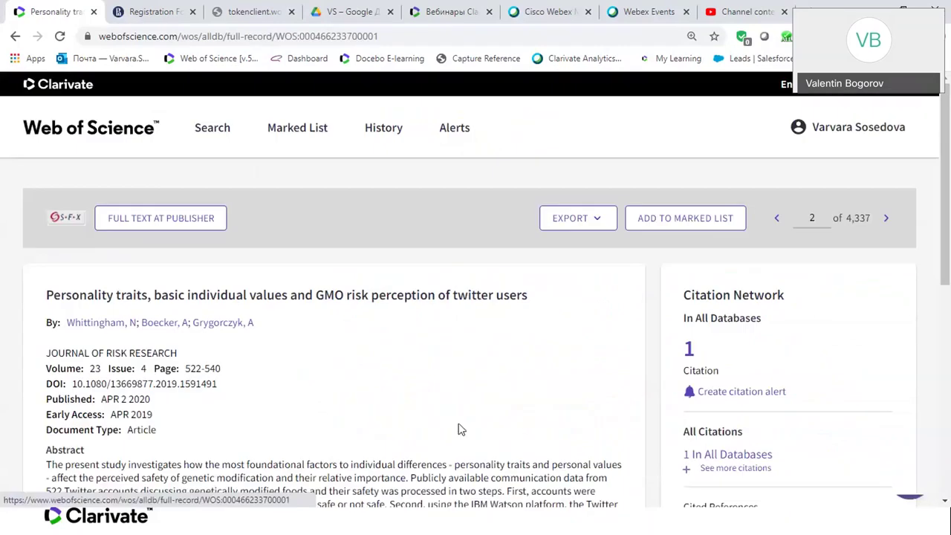
scroll(460, 429, "down", 5)
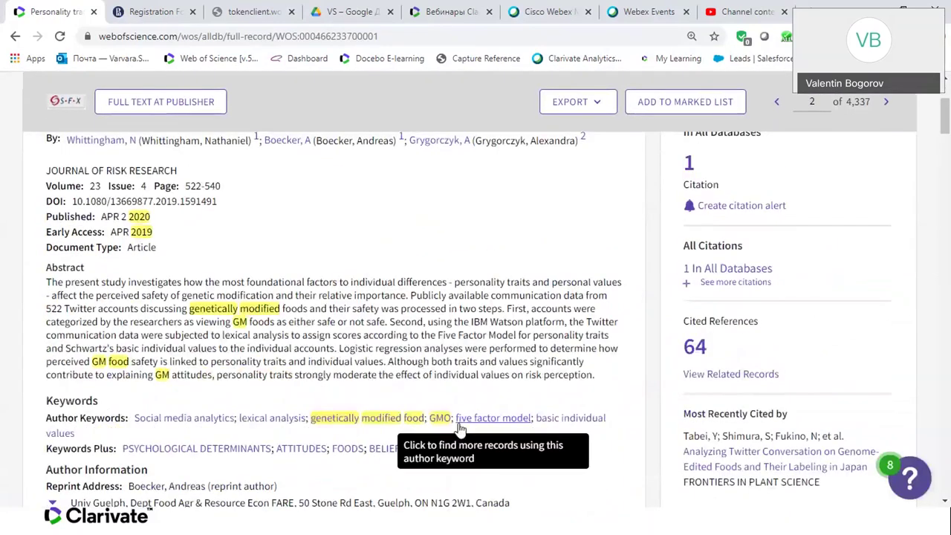
scroll(460, 429, "down", 6)
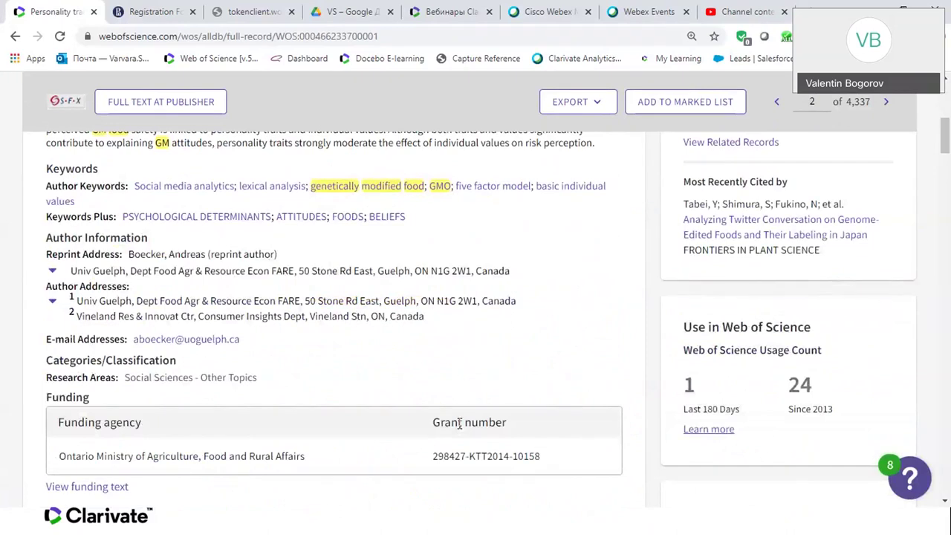
scroll(460, 423, "down", 1)
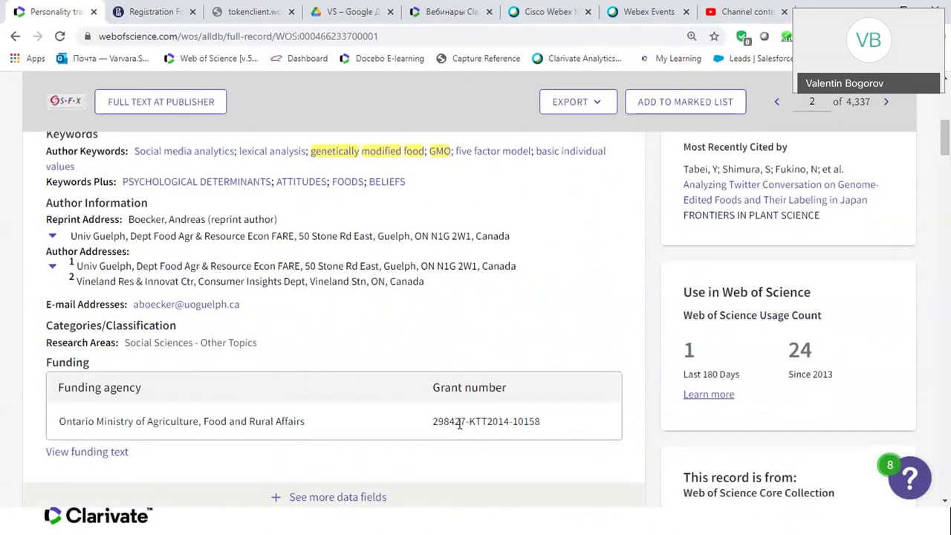
- Examine the record's journal information, its source database and the links to the same record in other databases
scroll(460, 423, "down", 1)
scroll(459, 423, "down", 5)
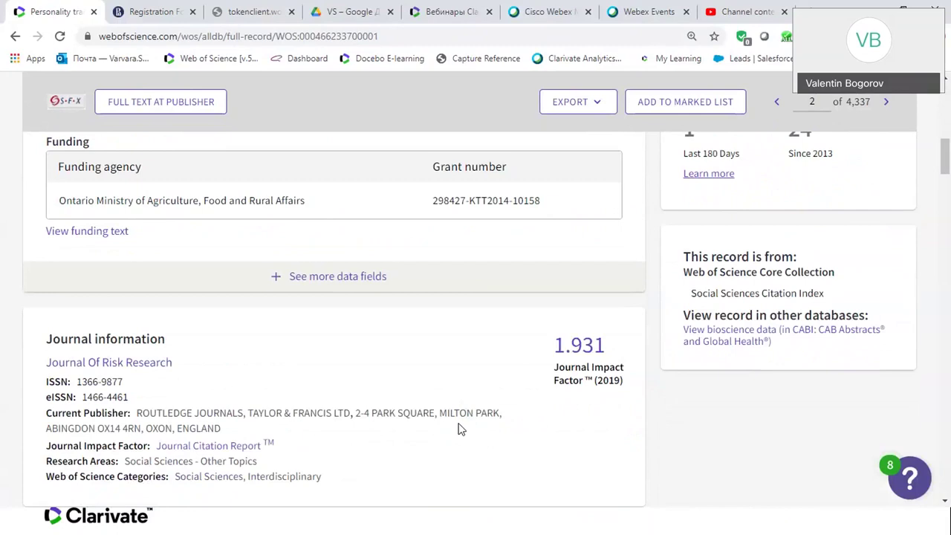
scroll(460, 429, "up", 1)
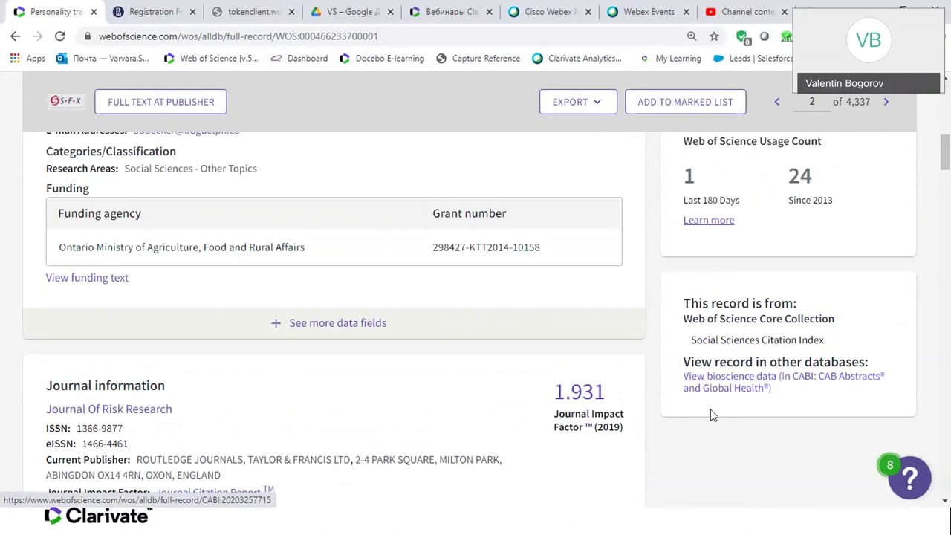
scroll(676, 413, "up", 8)
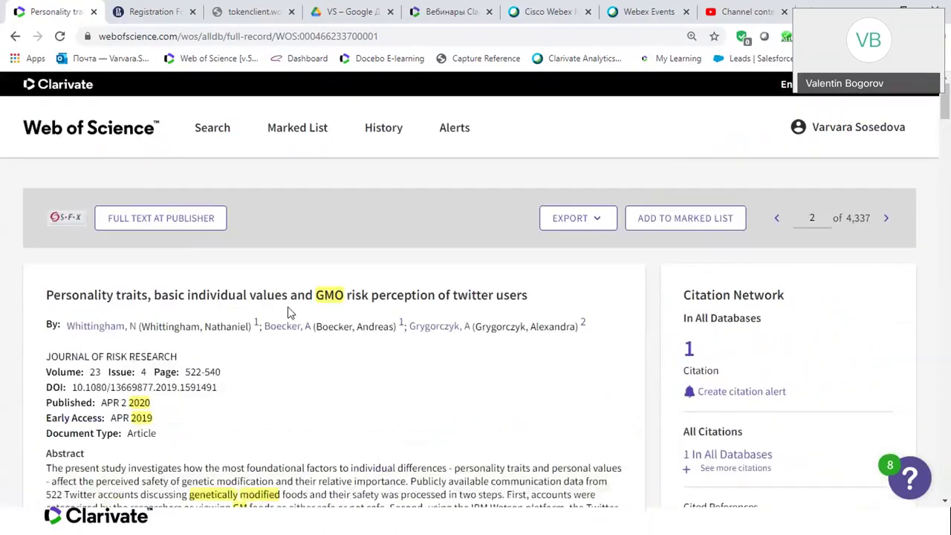
- Return to the refined results list and sort it by citations, highest first
left_click(16, 39)
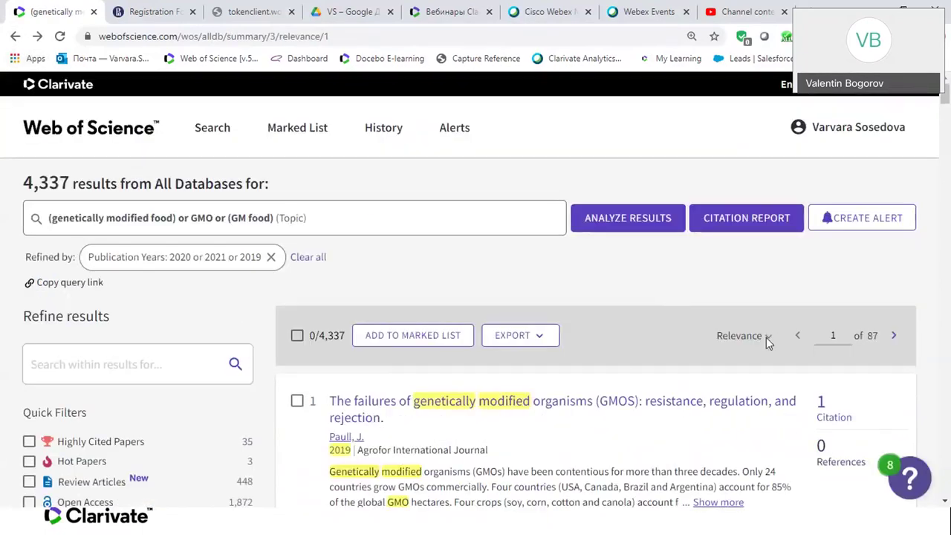
left_click(766, 338)
left_click(777, 350)
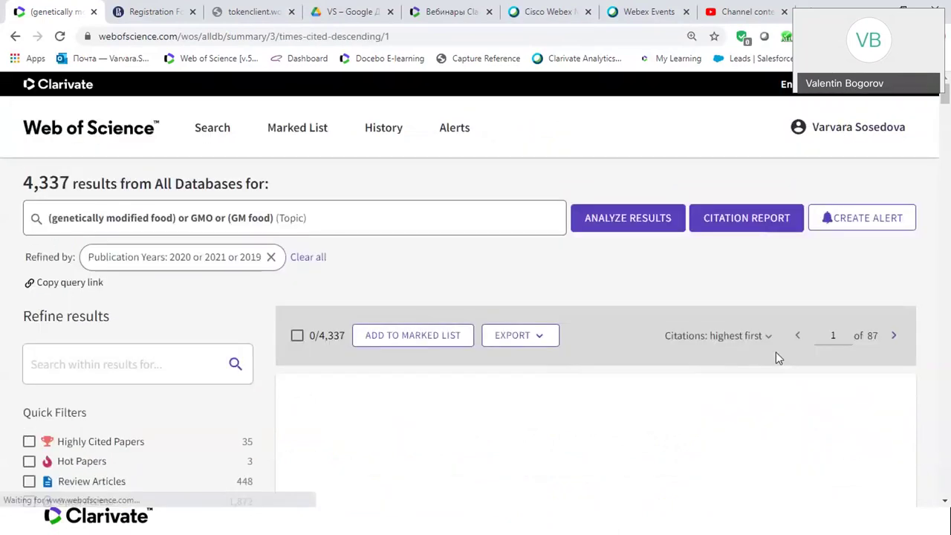
- Open the record "Genetic strategies for improving crop yields" and examine its addresses, funding, journal information and links to other databases
scroll(703, 422, "down", 1)
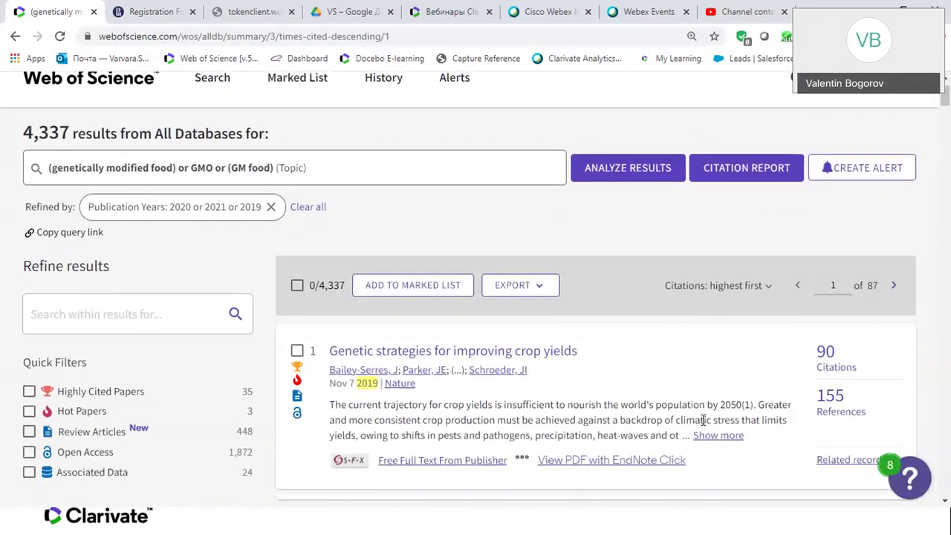
scroll(703, 421, "down", 3)
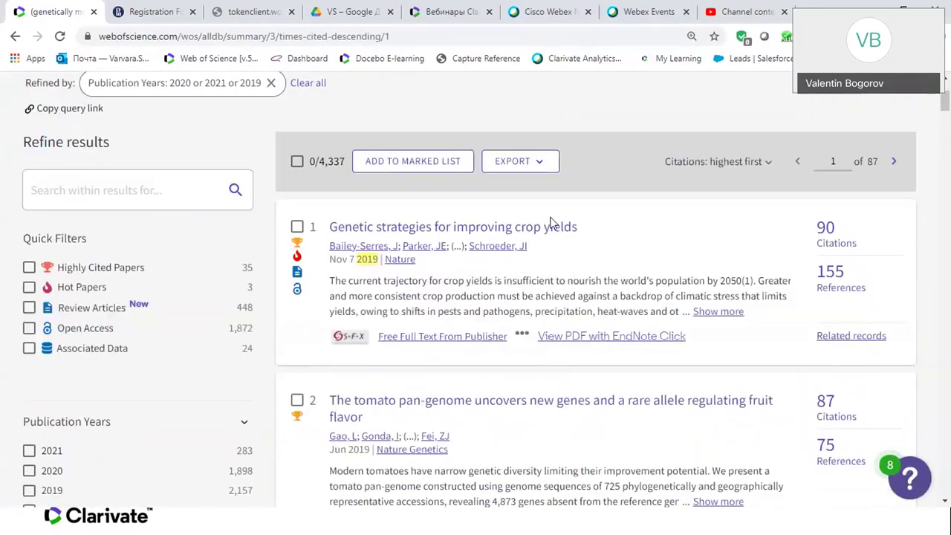
left_click(486, 227)
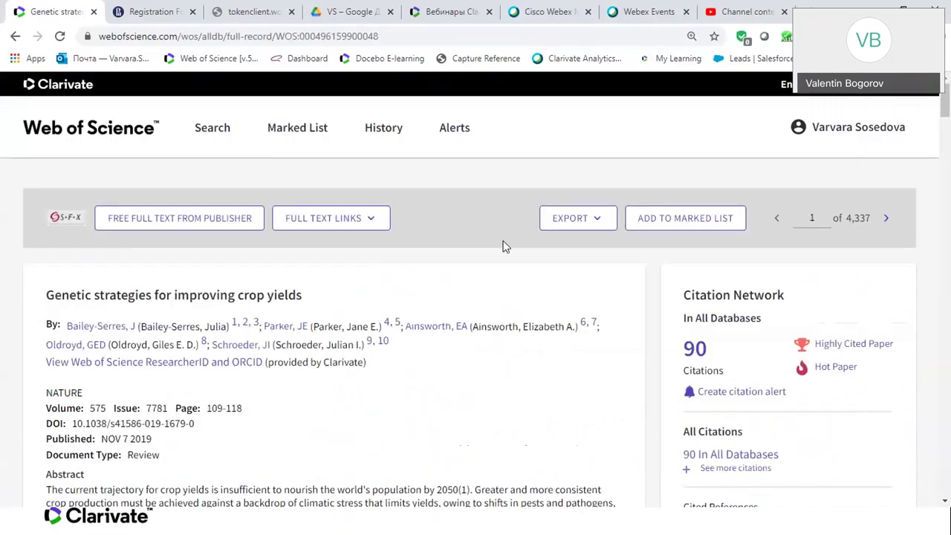
scroll(491, 407, "down", 10)
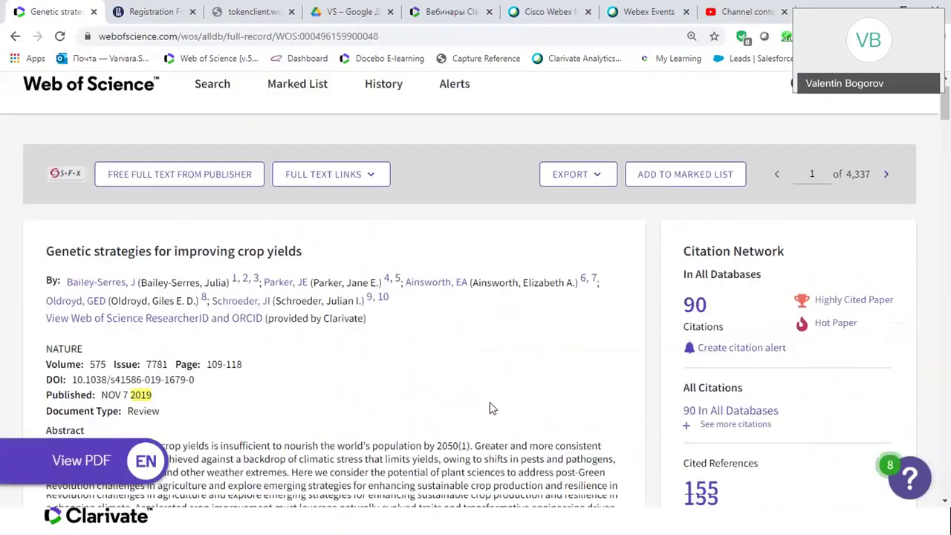
scroll(489, 408, "down", 2)
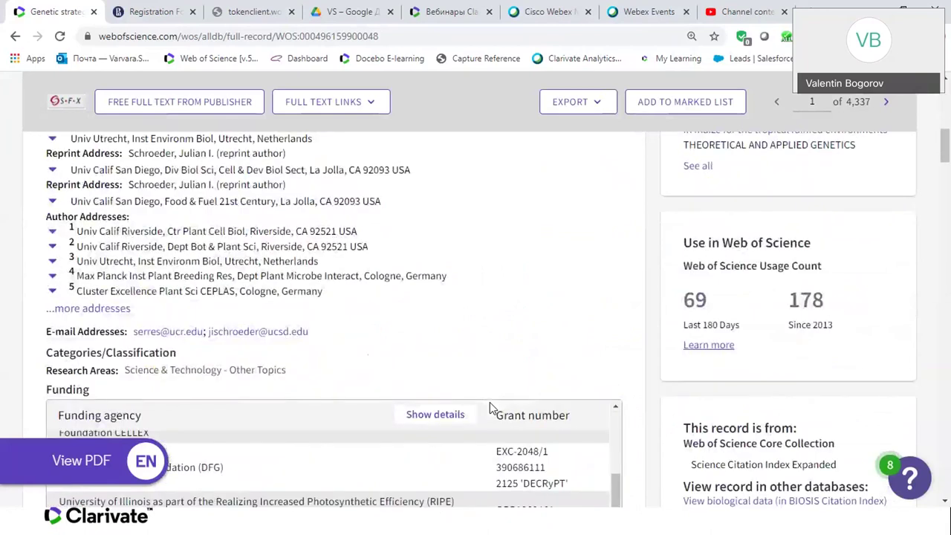
scroll(945, 167, "down", 1)
scroll(947, 171, "down", 5)
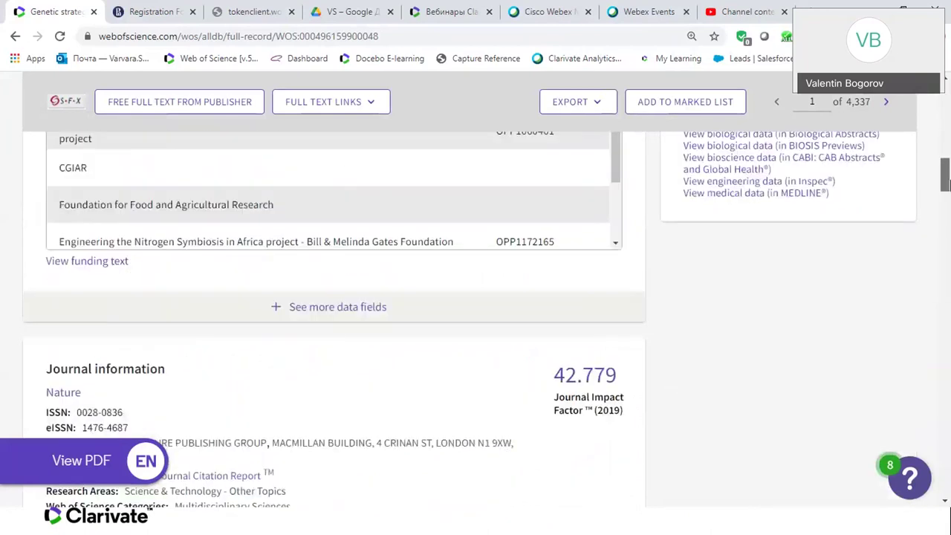
scroll(692, 263, "up", 2)
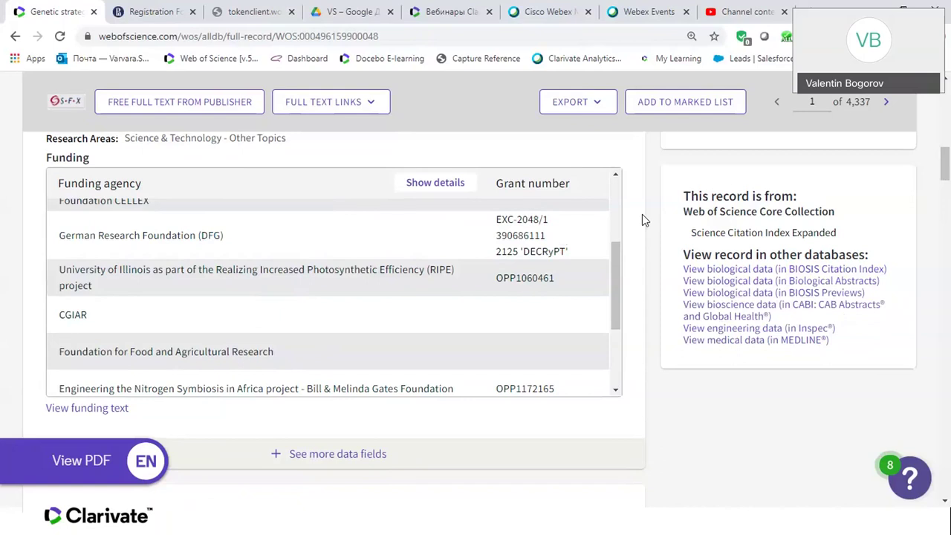
scroll(642, 214, "up", 1)
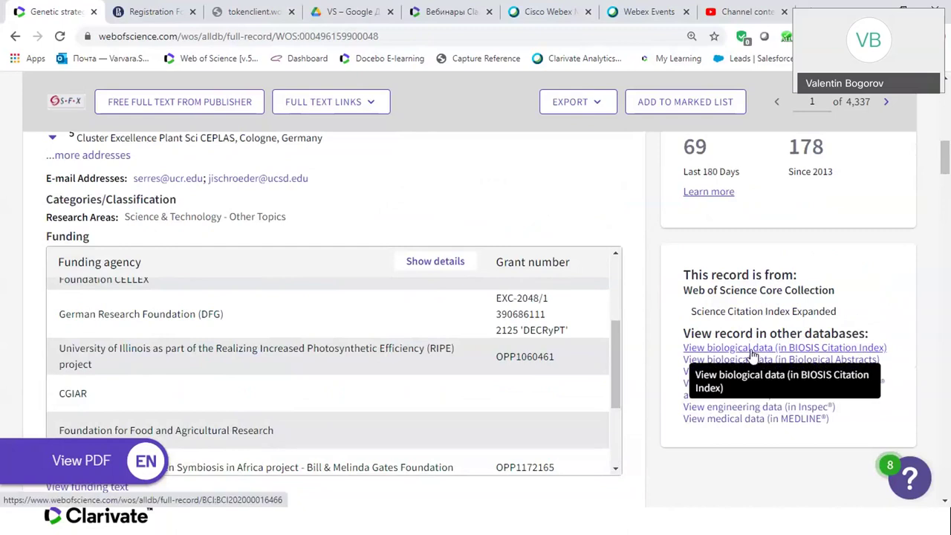
- View the record's biological data in BIOSIS Citation Index and examine its concept codes, taxonomic data, chemical data and descriptors
left_click(792, 349)
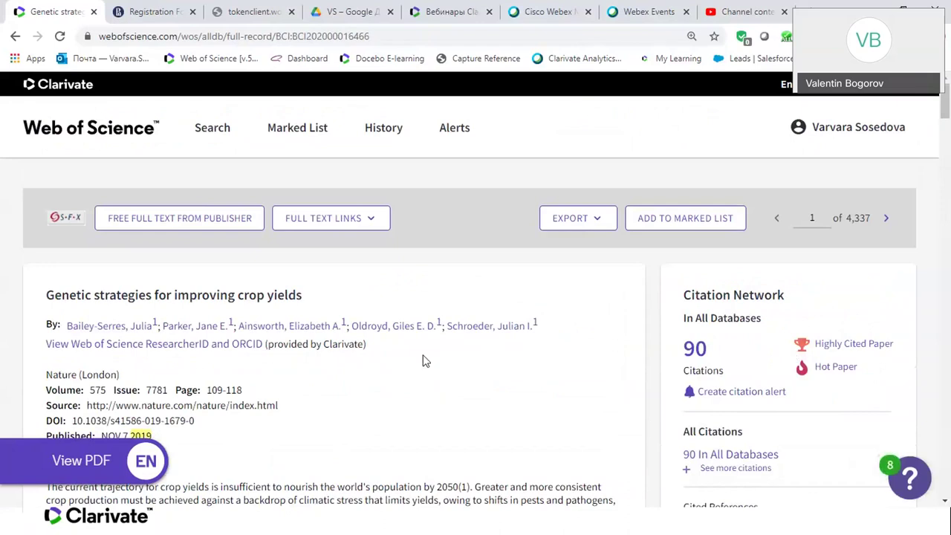
scroll(436, 397, "down", 3)
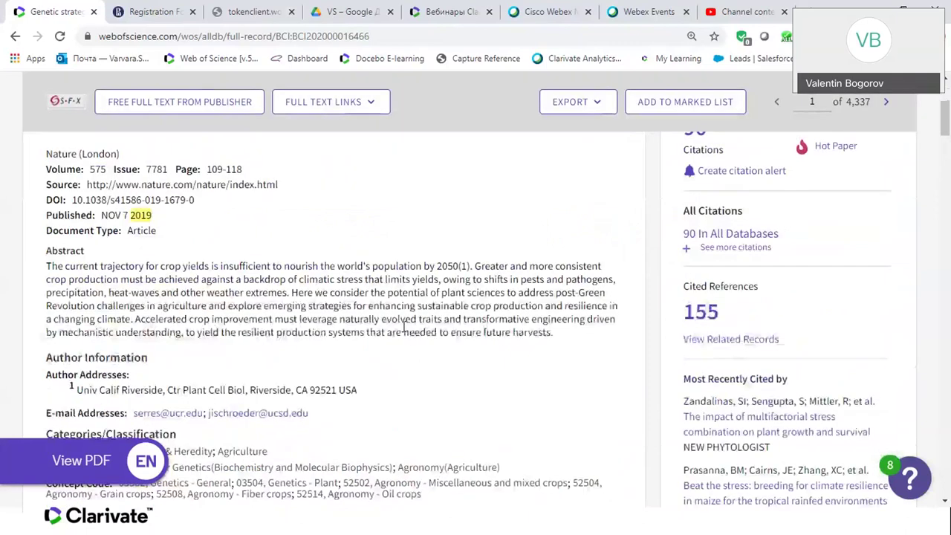
scroll(411, 384, "down", 3)
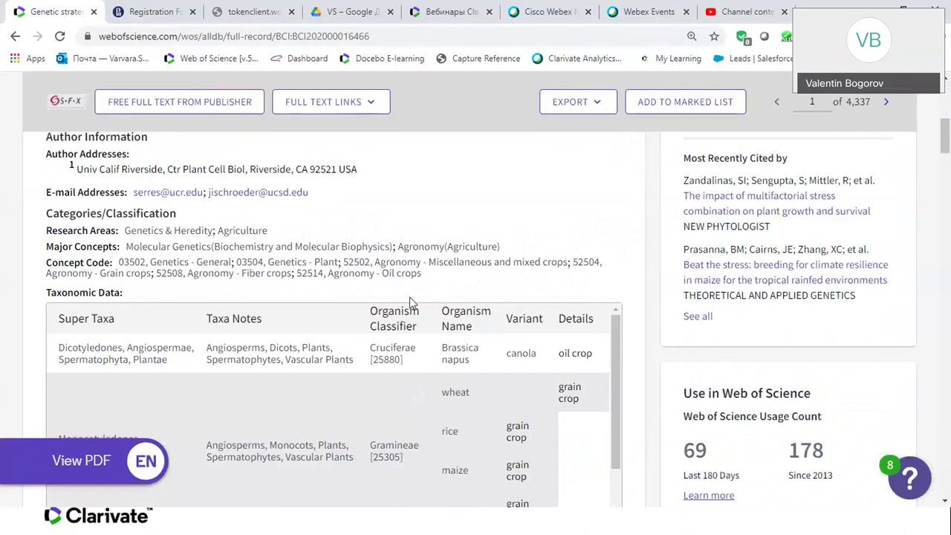
scroll(409, 302, "down", 1)
scroll(409, 297, "down", 1)
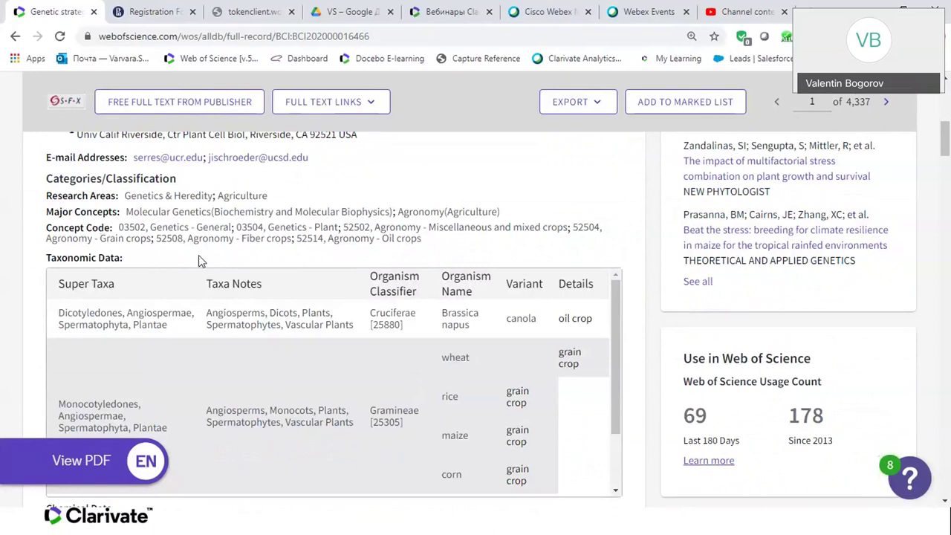
scroll(199, 255, "down", 3)
scroll(199, 255, "down", 1)
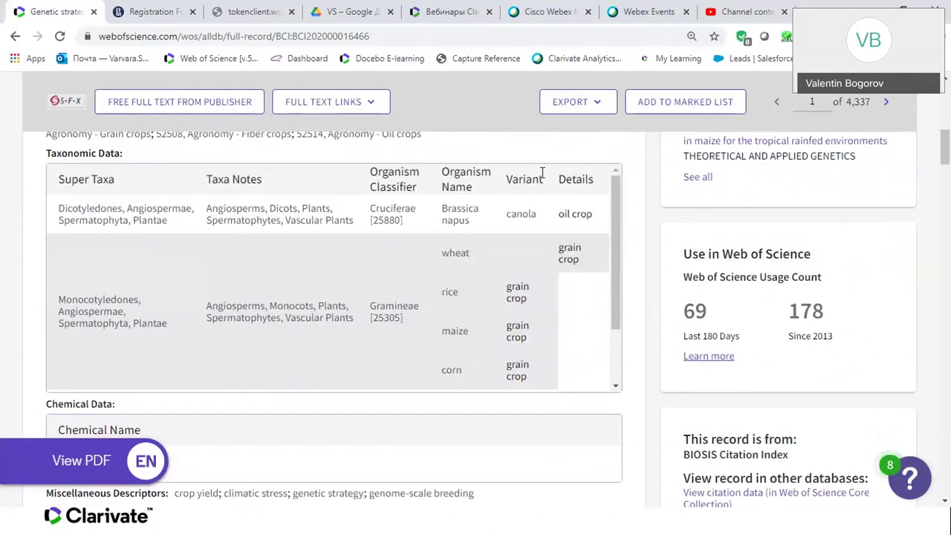
scroll(616, 276, "down", 3)
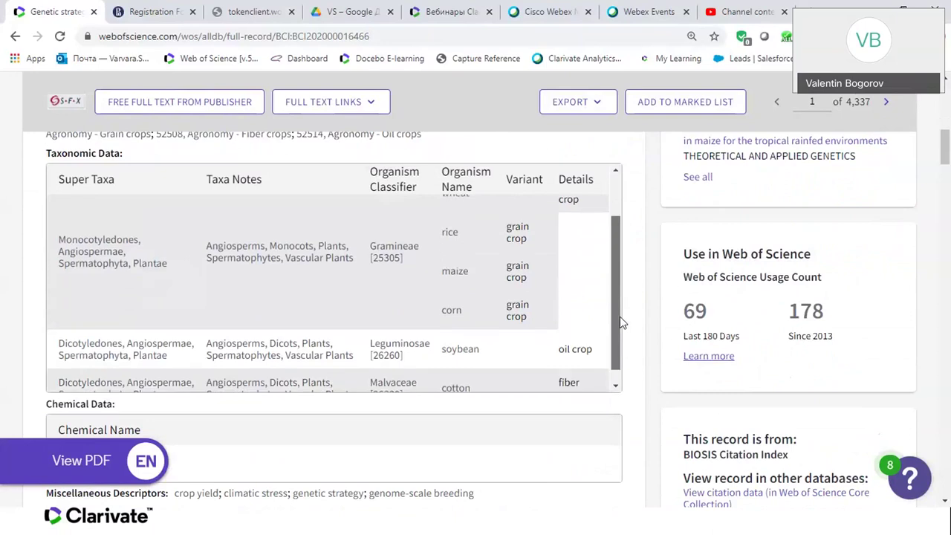
scroll(638, 336, "down", 6)
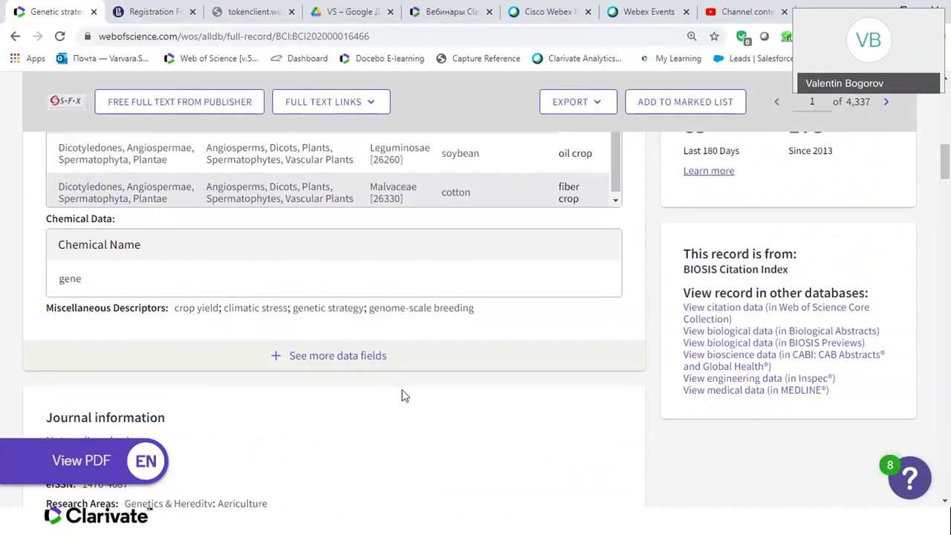
- Expand the additional data fields of the BIOSIS record and review its document information
left_click(338, 356)
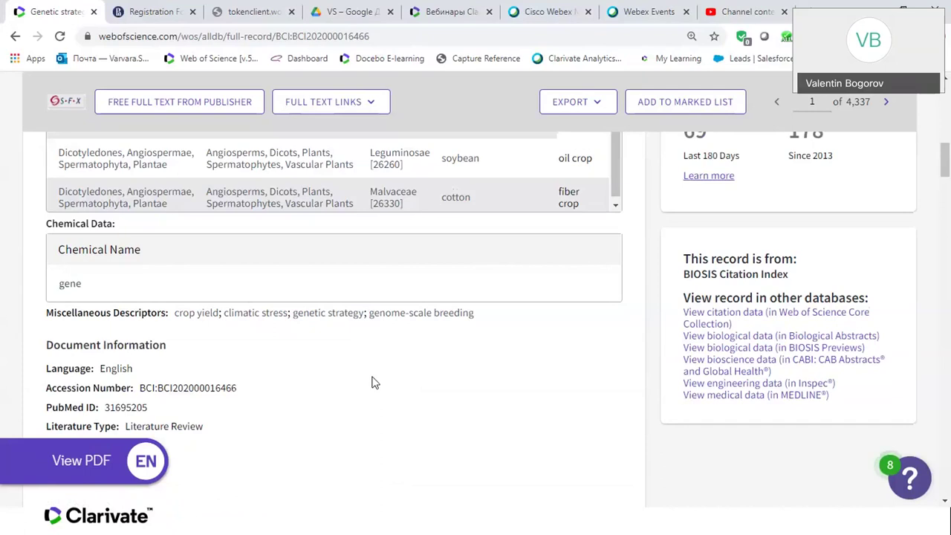
scroll(374, 383, "up", 3)
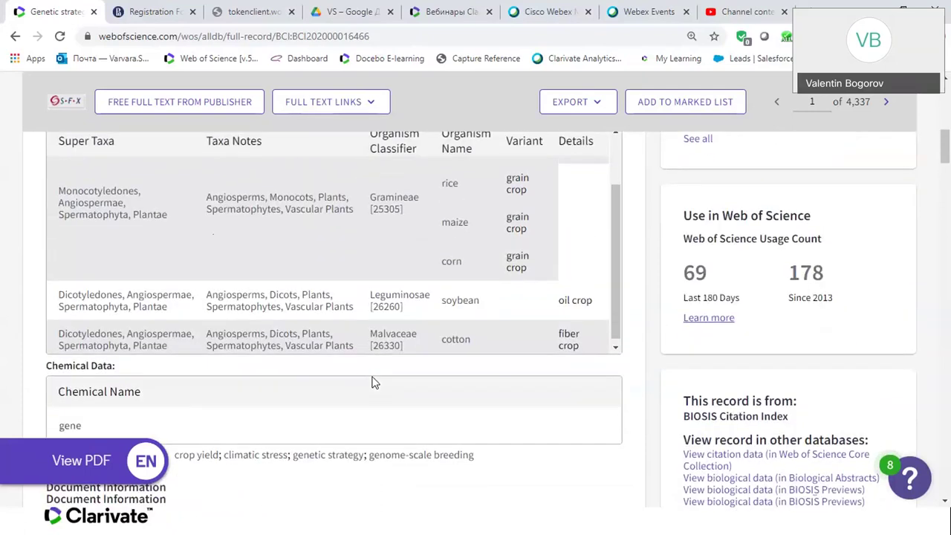
scroll(373, 382, "down", 3)
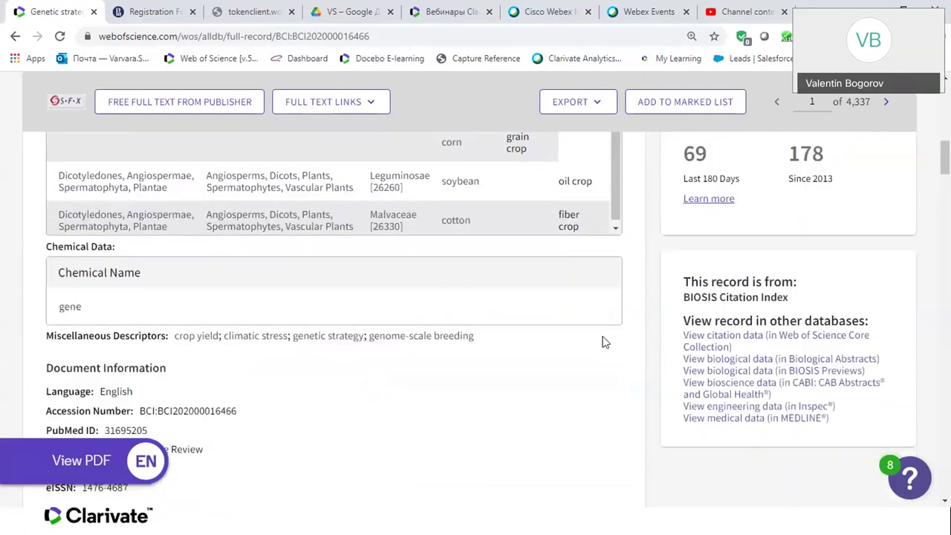
- View the record's medical data in MEDLINE and examine its MeSH terms, chemical substances and grant information
left_click(728, 418)
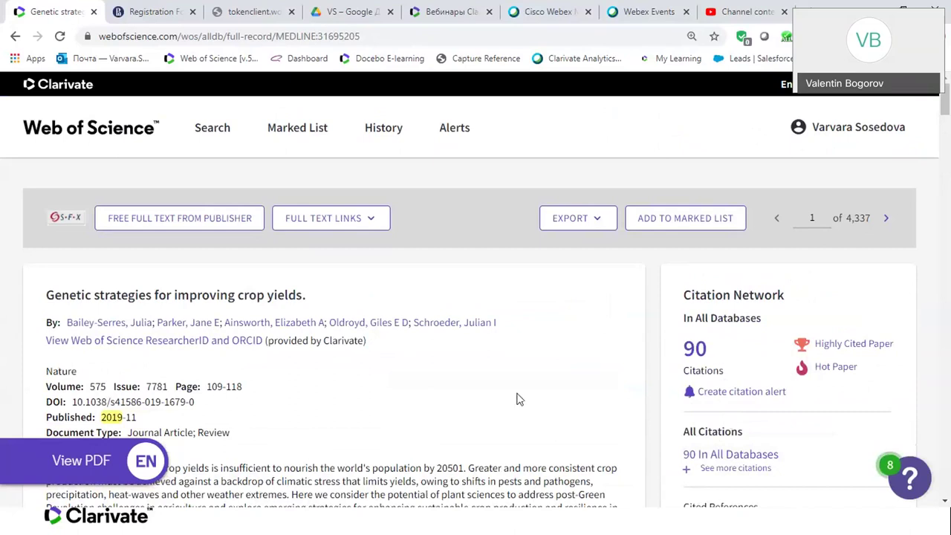
scroll(519, 399, "down", 1)
scroll(518, 399, "down", 10)
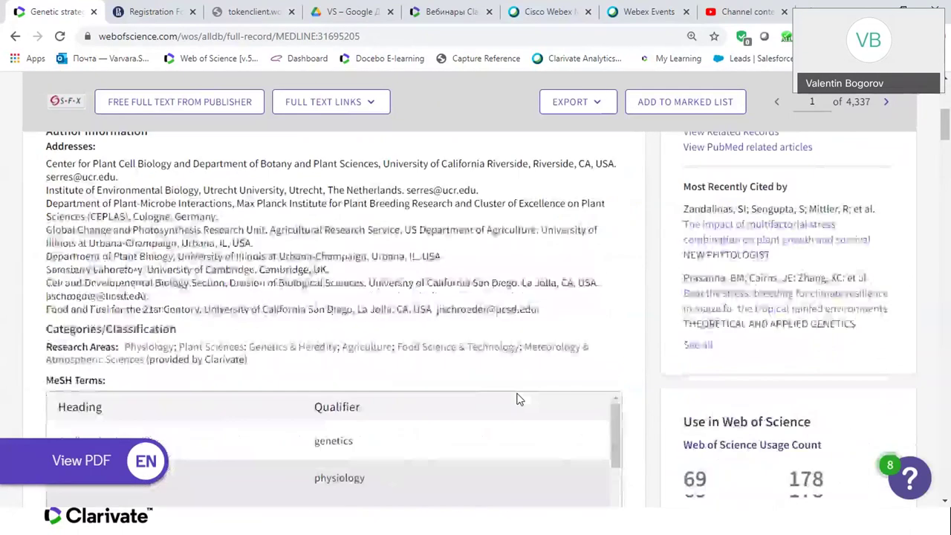
scroll(518, 399, "down", 1)
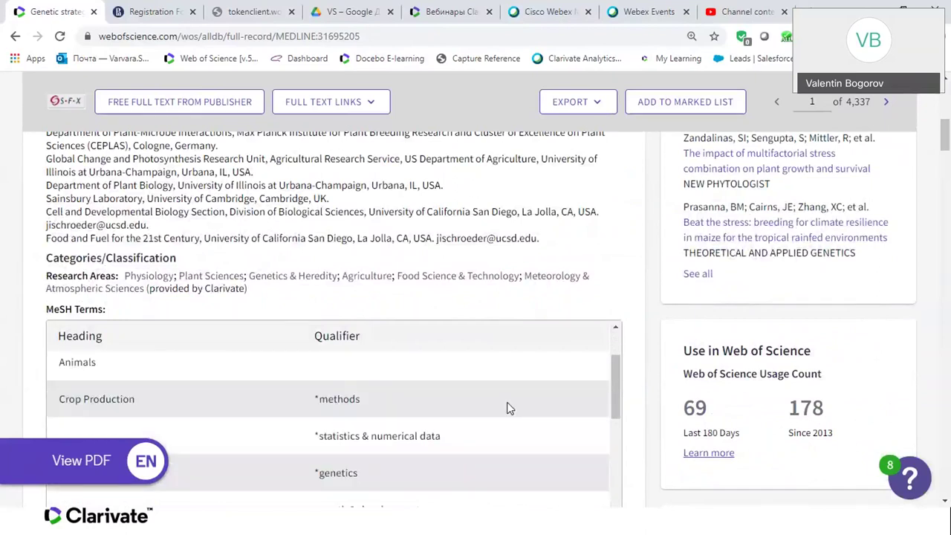
scroll(269, 312, "down", 3)
scroll(269, 315, "down", 2)
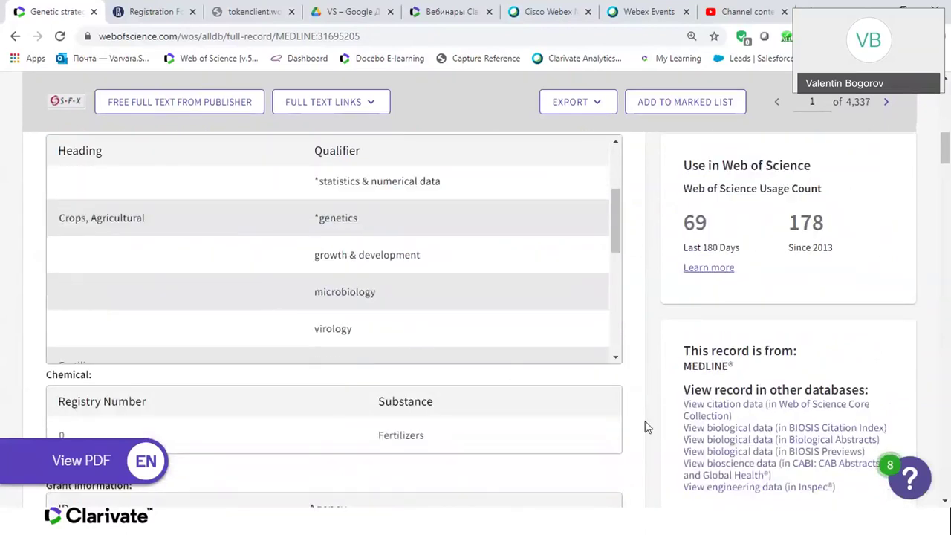
scroll(645, 426, "down", 3)
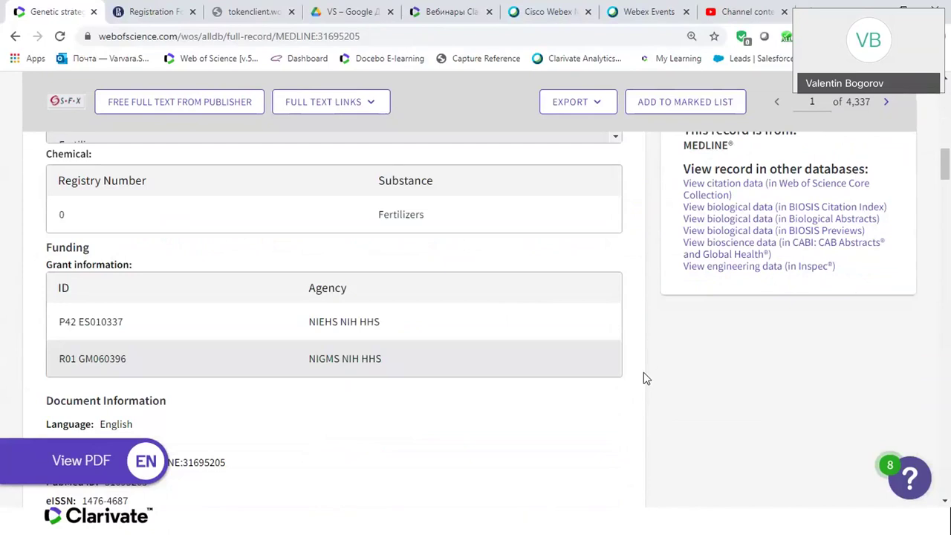
scroll(645, 379, "up", 5)
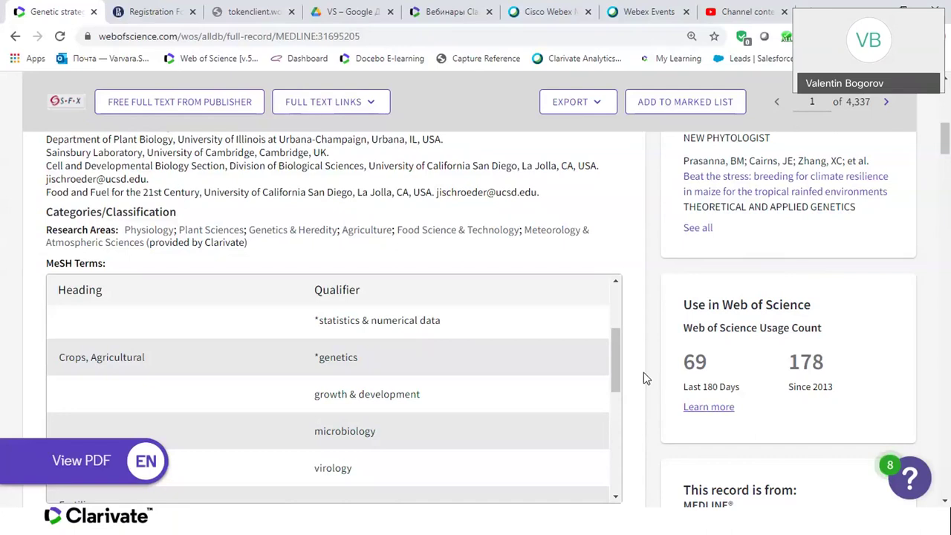
- Expand the record's citation network to show the citation counts for each individual database
left_click_drag(945, 145, 947, 106)
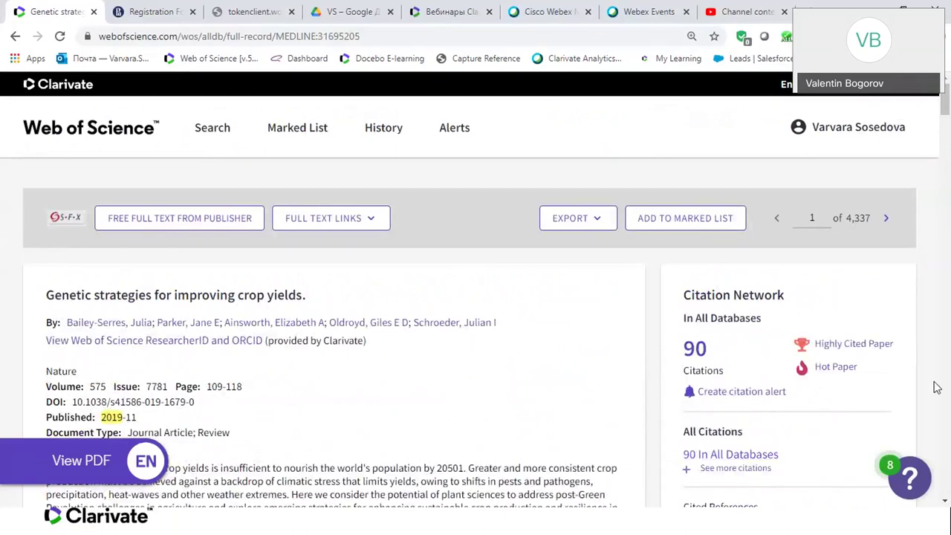
scroll(949, 395, "down", 1)
scroll(949, 395, "down", 2)
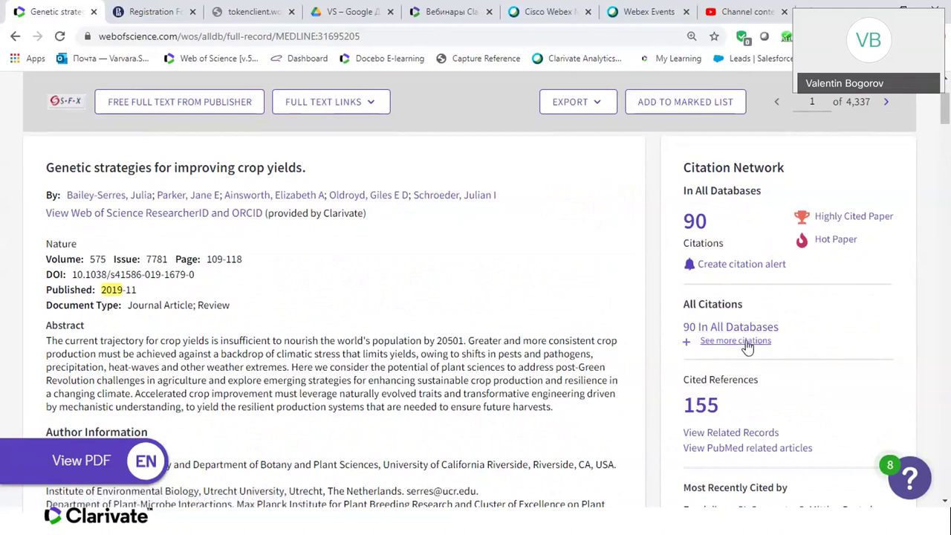
left_click(743, 344)
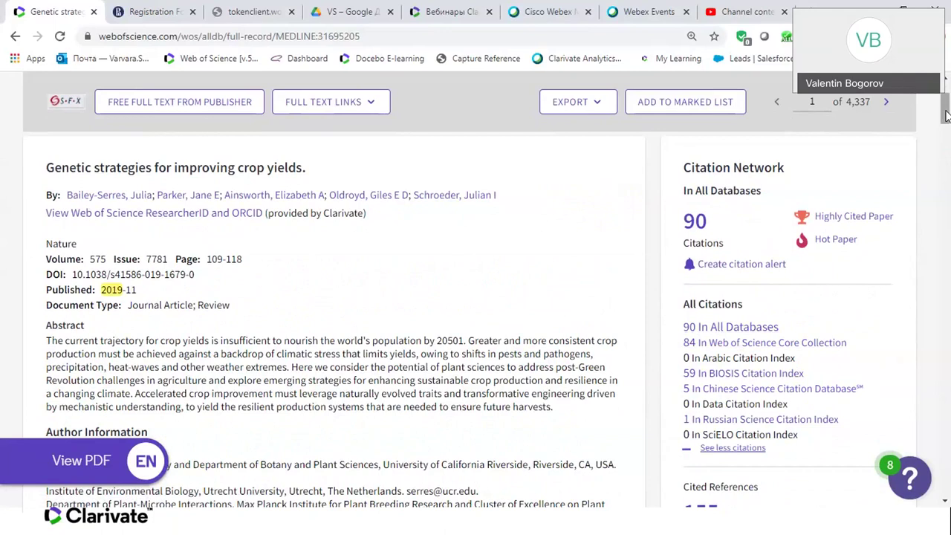
- Return to the document search page and set the database to search in to Russian Science Citation Index
scroll(947, 78, "up", 2)
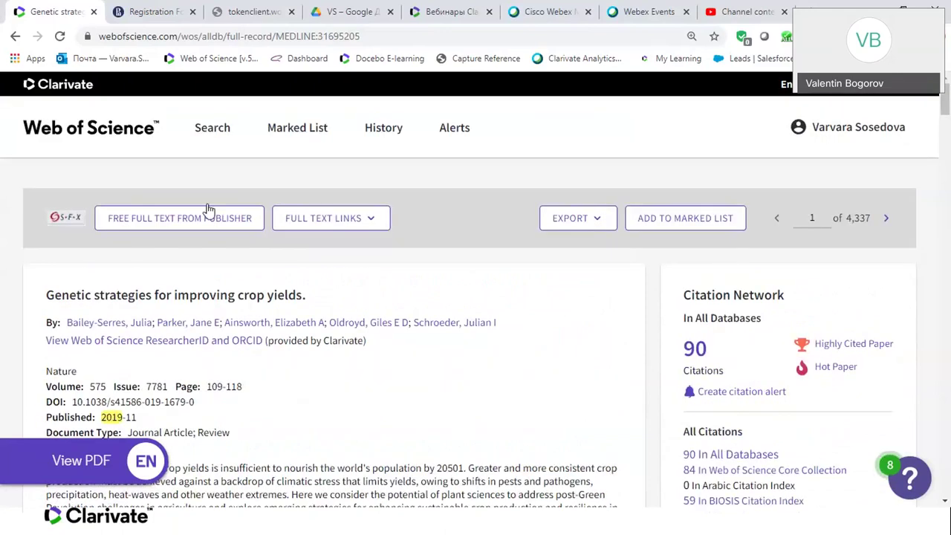
left_click(214, 129)
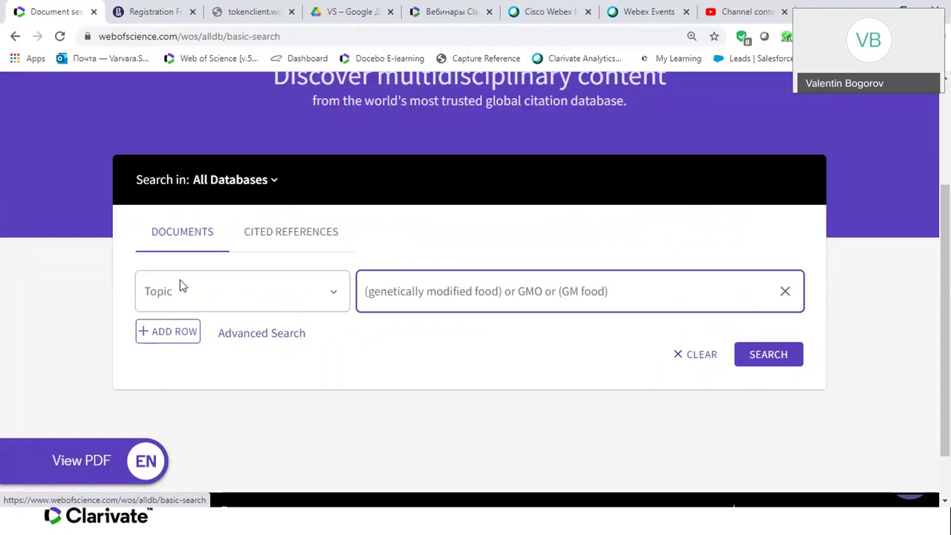
left_click(230, 180)
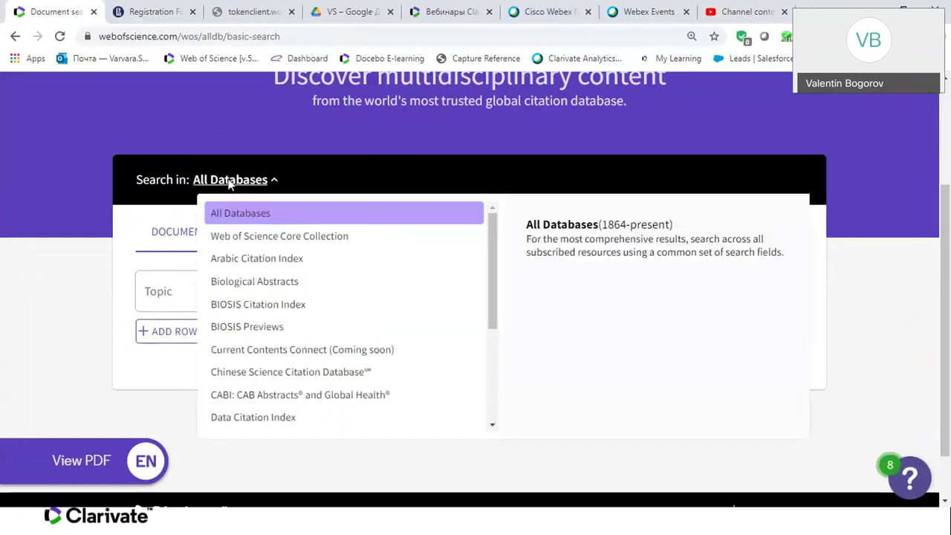
left_click_drag(492, 298, 495, 388)
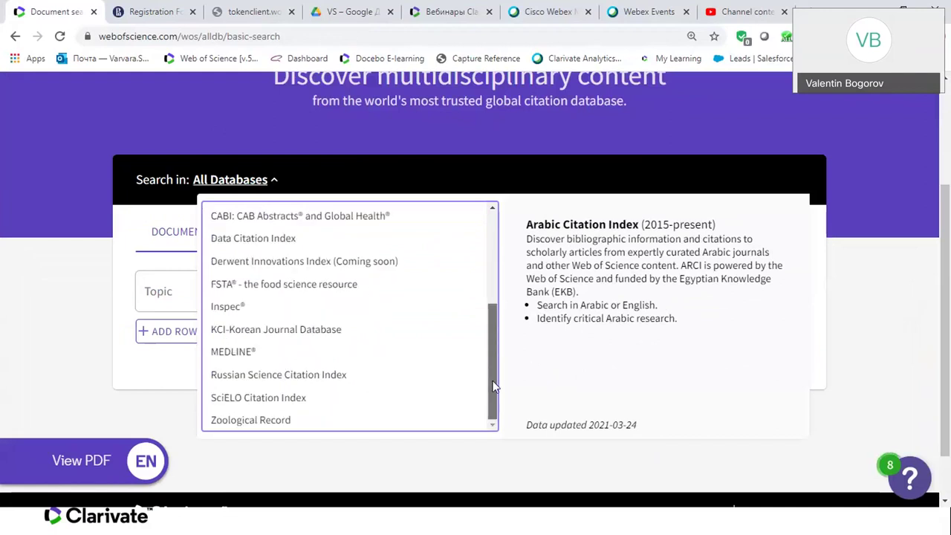
left_click(377, 379)
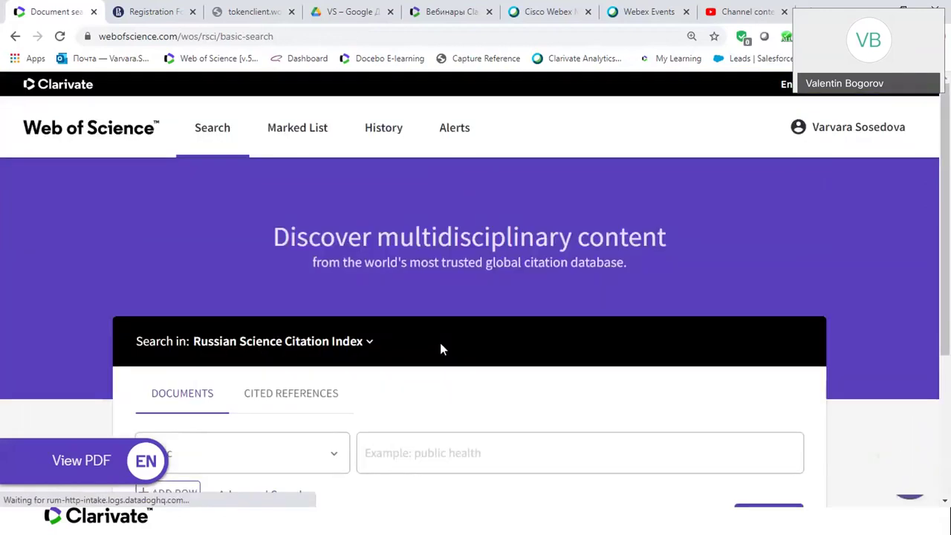
- Search the Russian Science Citation Index for the topic "гмо" and look over the first results
left_click_drag(946, 211, 946, 282)
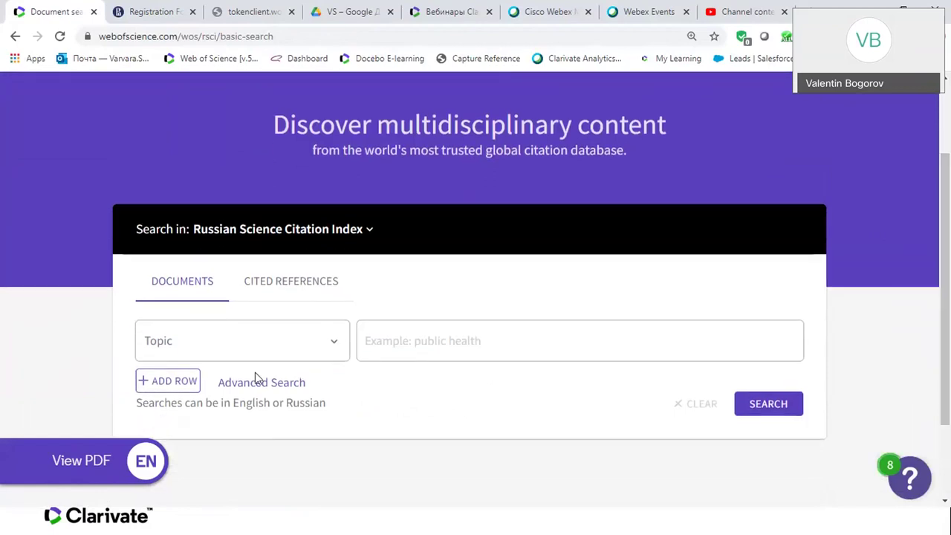
left_click(380, 343)
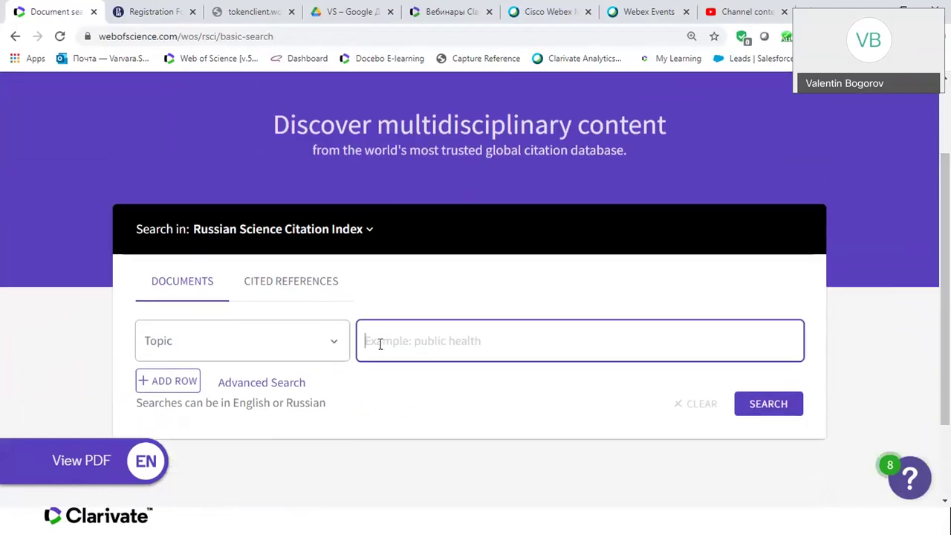
type("гмо")
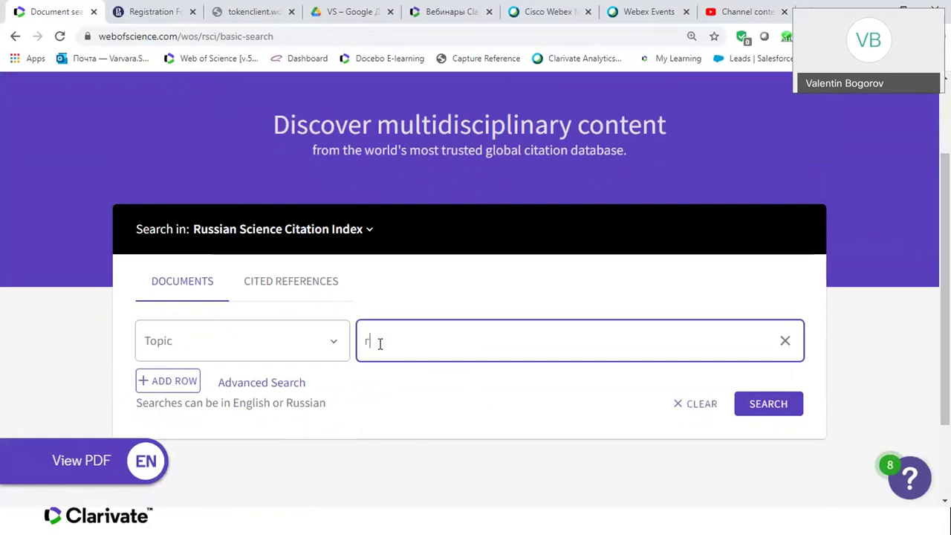
left_click(770, 405)
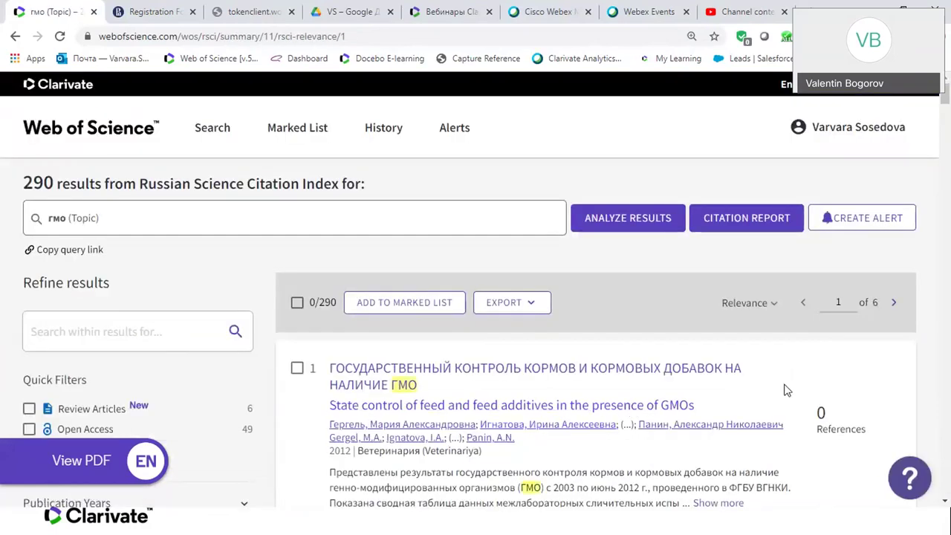
scroll(787, 390, "down", 1)
scroll(787, 390, "down", 1)
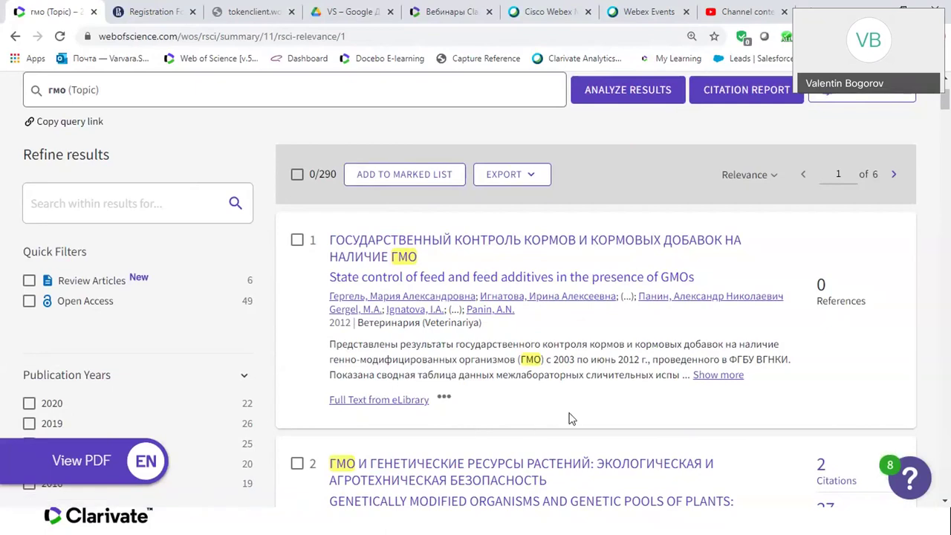
scroll(572, 419, "down", 1)
scroll(572, 419, "up", 3)
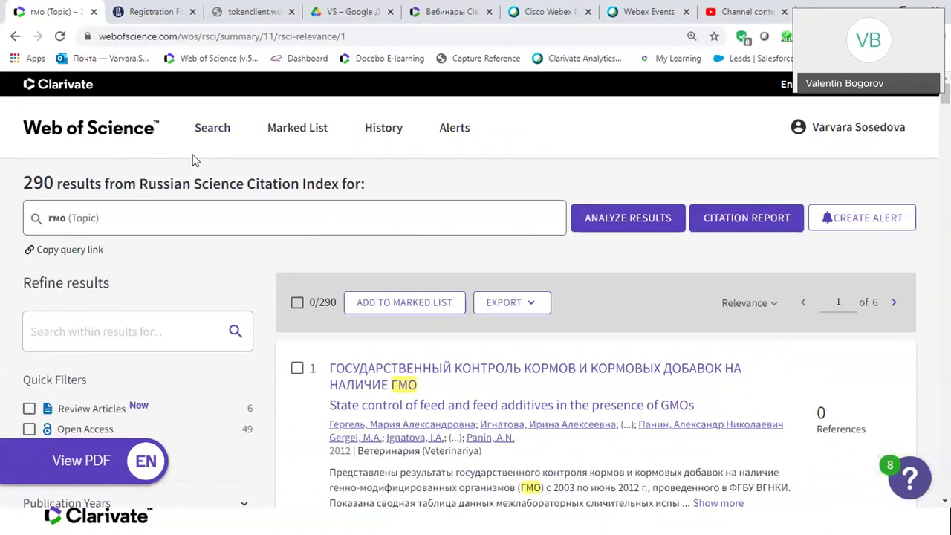
- Go back to the Web of Science Core Collection search page and open its Advanced Search query builder
left_click(122, 133)
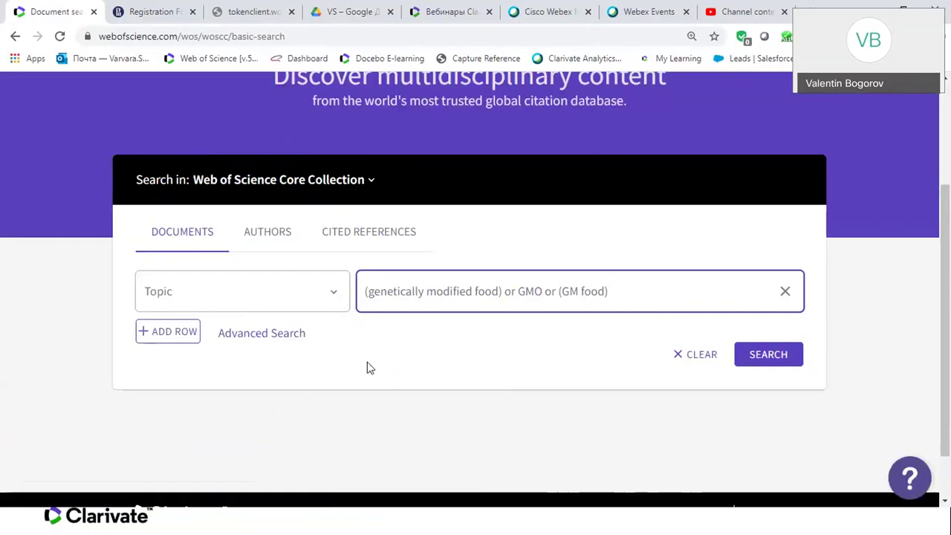
left_click(465, 422)
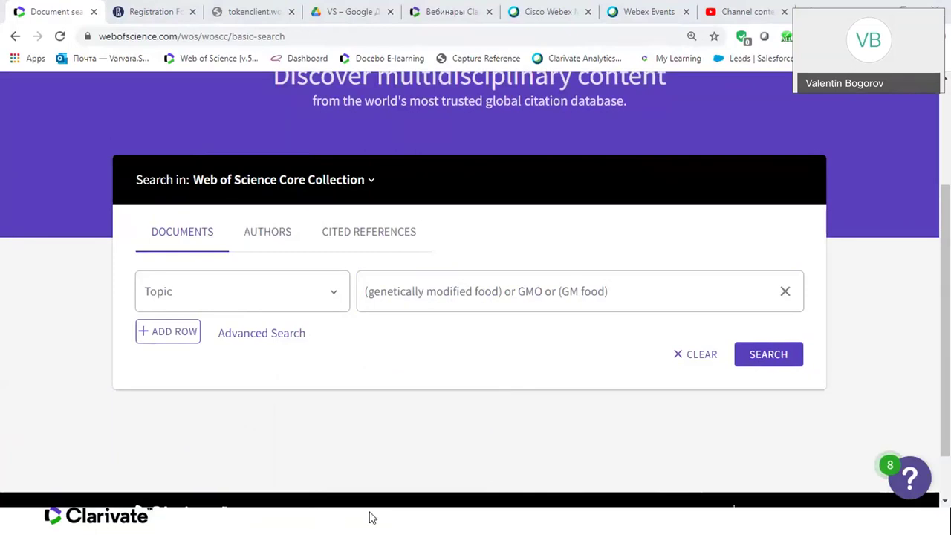
left_click(421, 350)
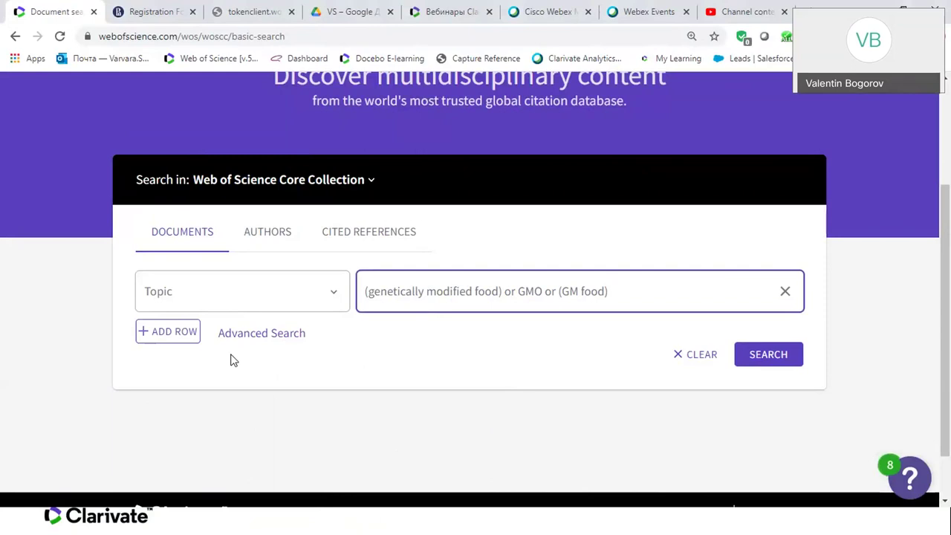
left_click(270, 335)
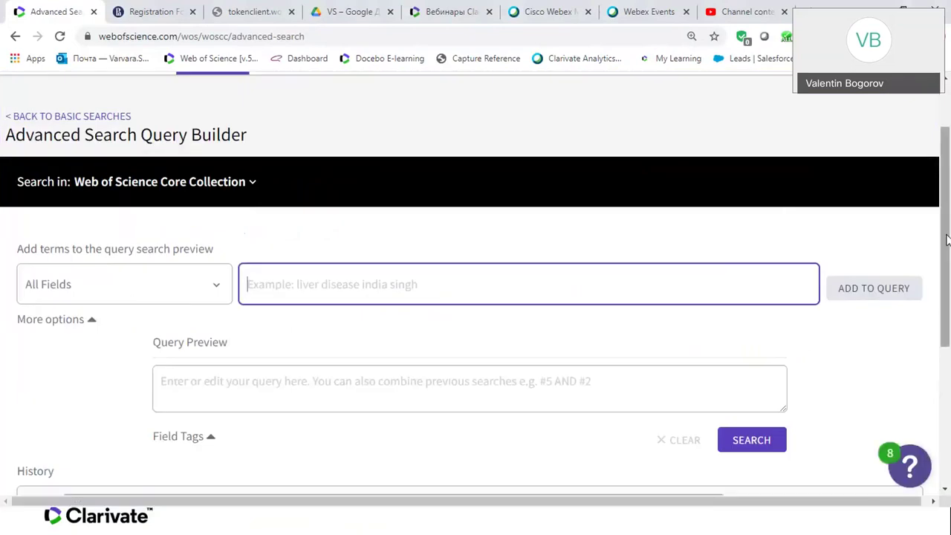
left_click_drag(948, 233, 949, 279)
scroll(475, 191, "up", 1)
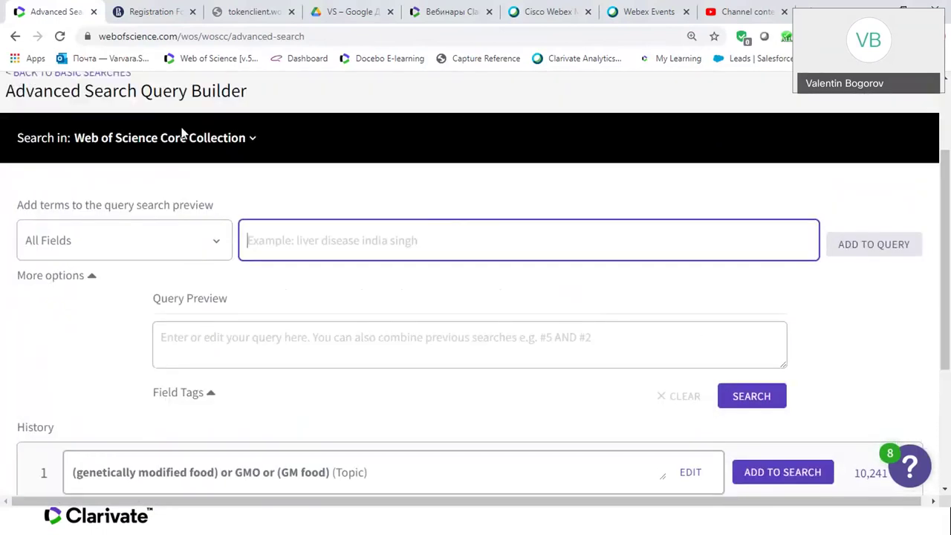
left_click_drag(950, 217, 949, 239)
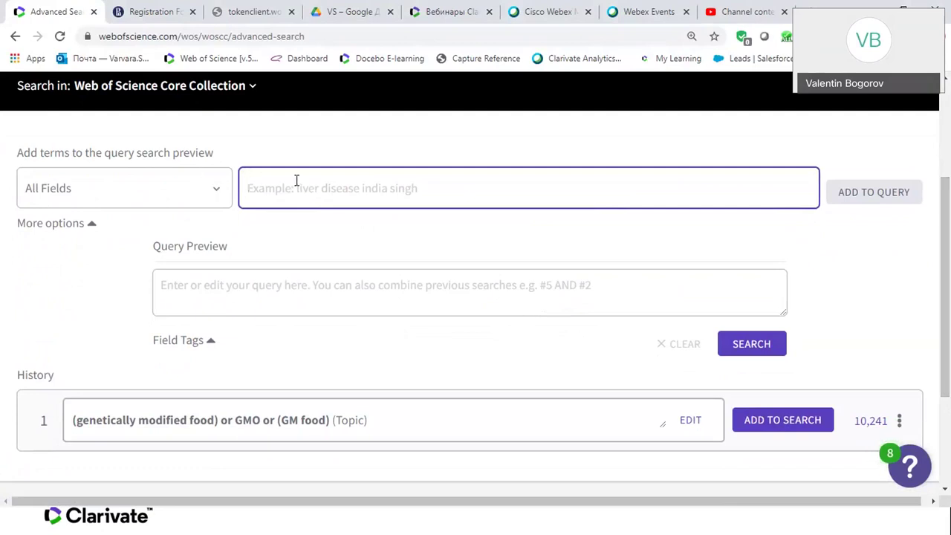
- Look through the searchable fields offered for adding terms and the query preview area of the query builder
left_click(221, 191)
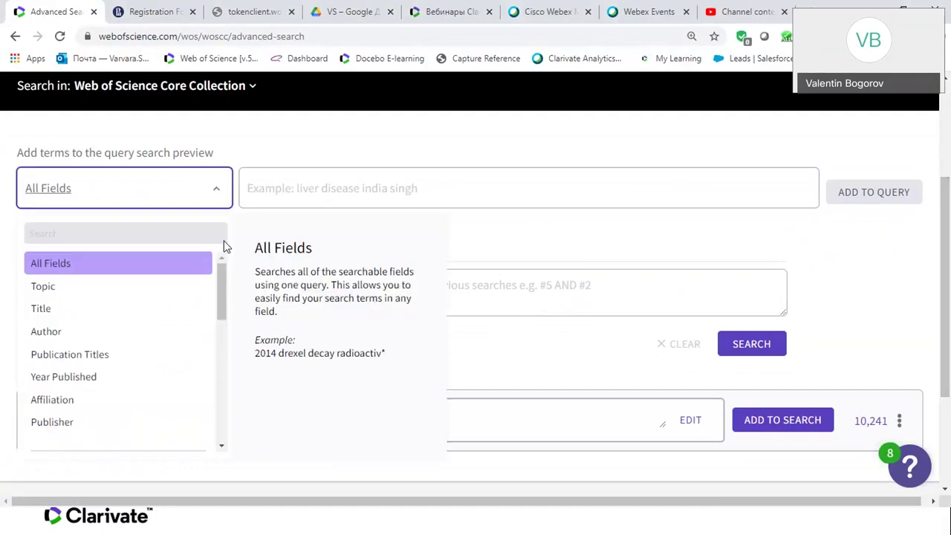
scroll(223, 334, "down", 5)
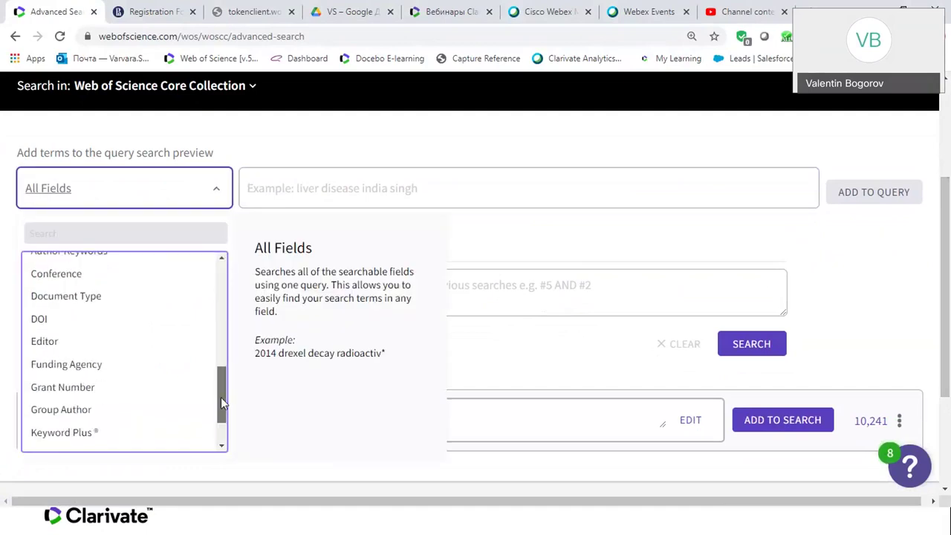
scroll(220, 401, "down", 2)
scroll(223, 290, "up", 6)
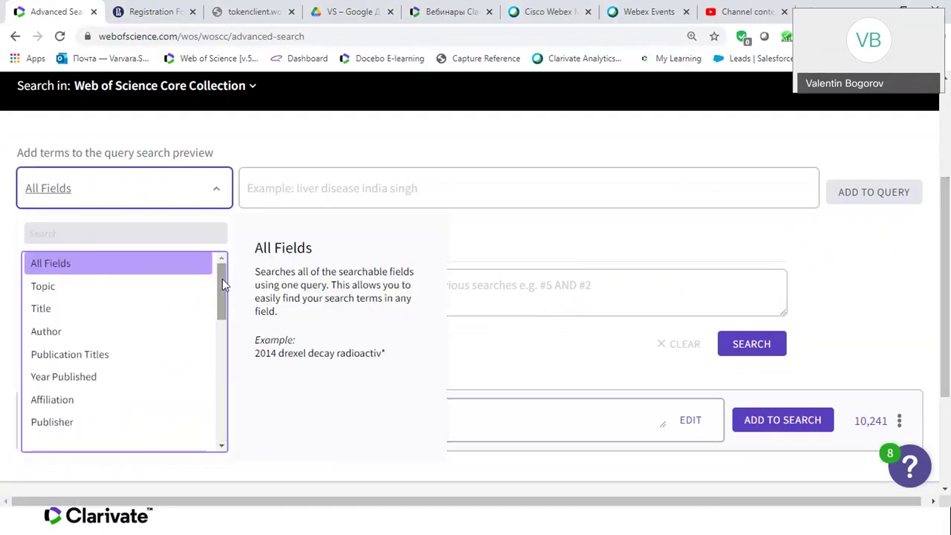
left_click(297, 185)
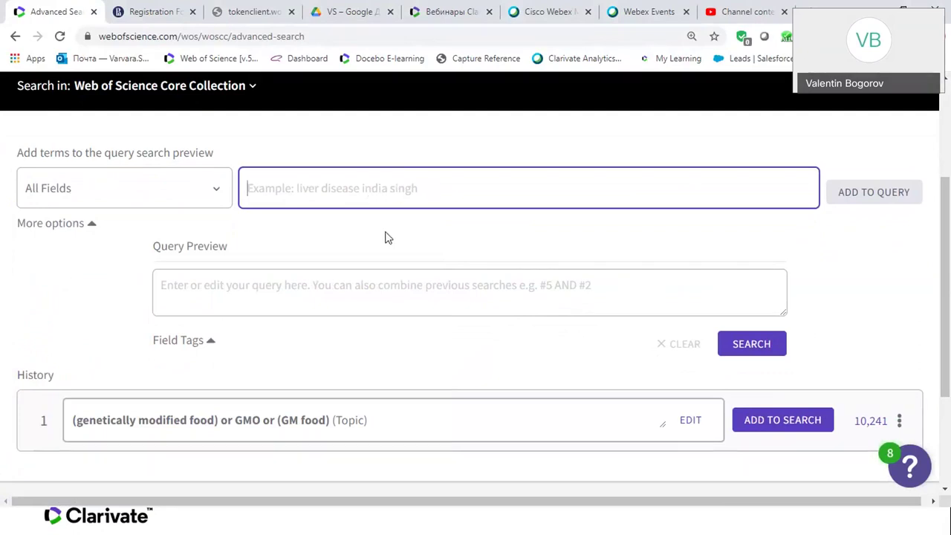
left_click(272, 281)
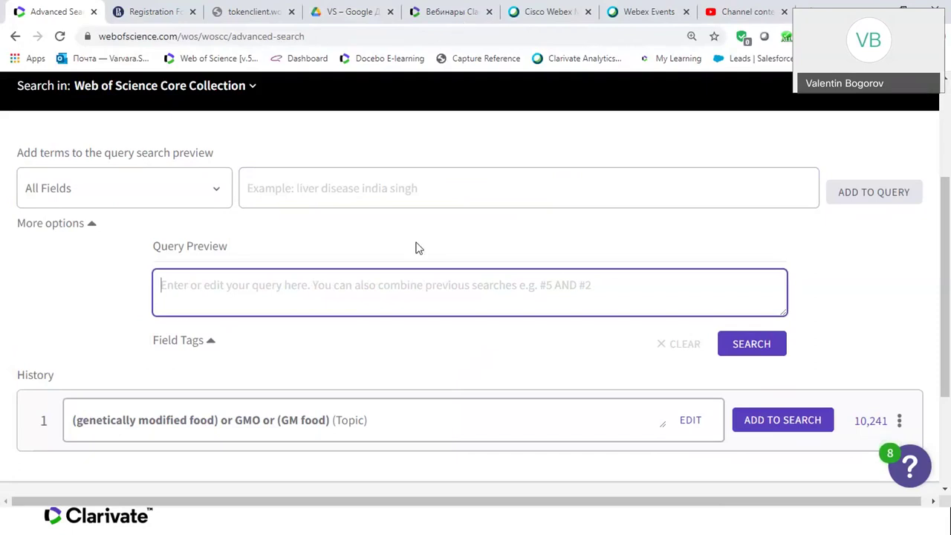
- Add the genetically modified food search from the history to the query and expand the list of field tags
scroll(382, 369, "down", 3)
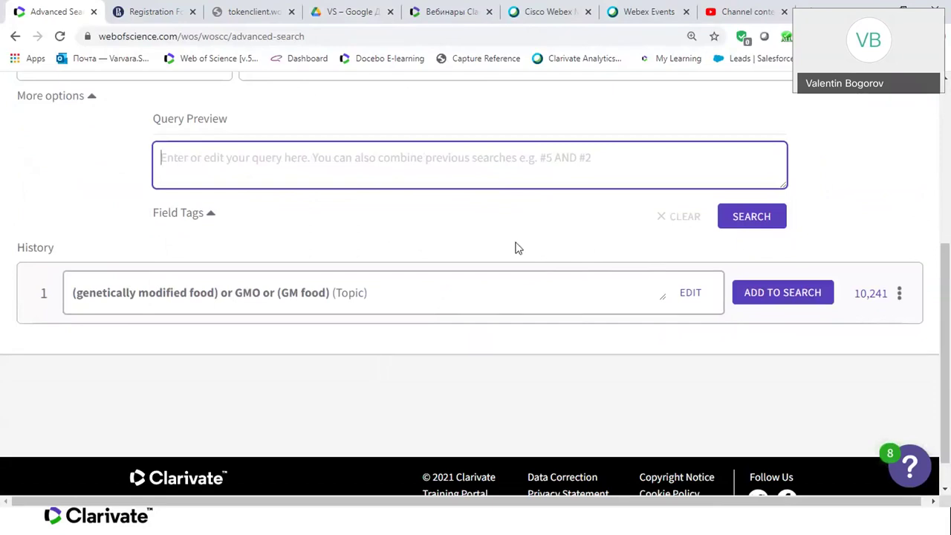
left_click(806, 295)
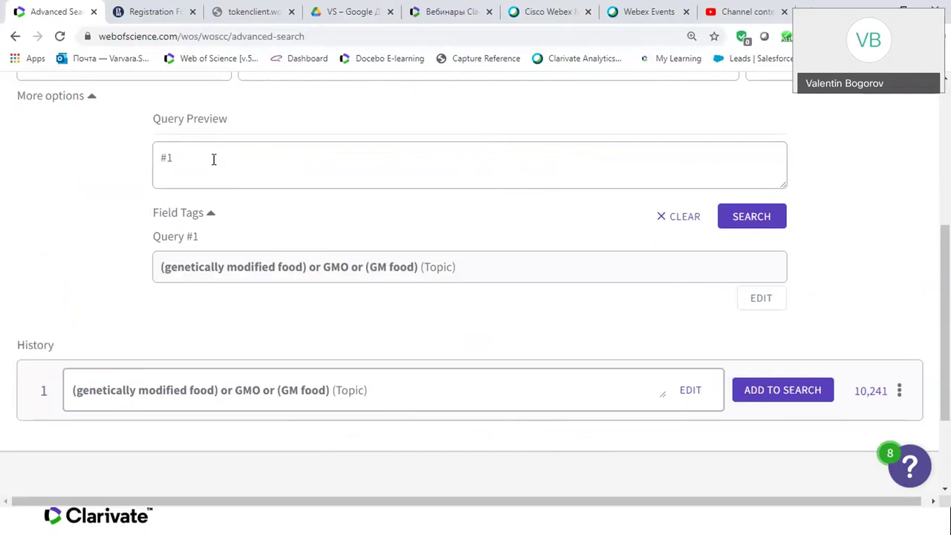
left_click(211, 215)
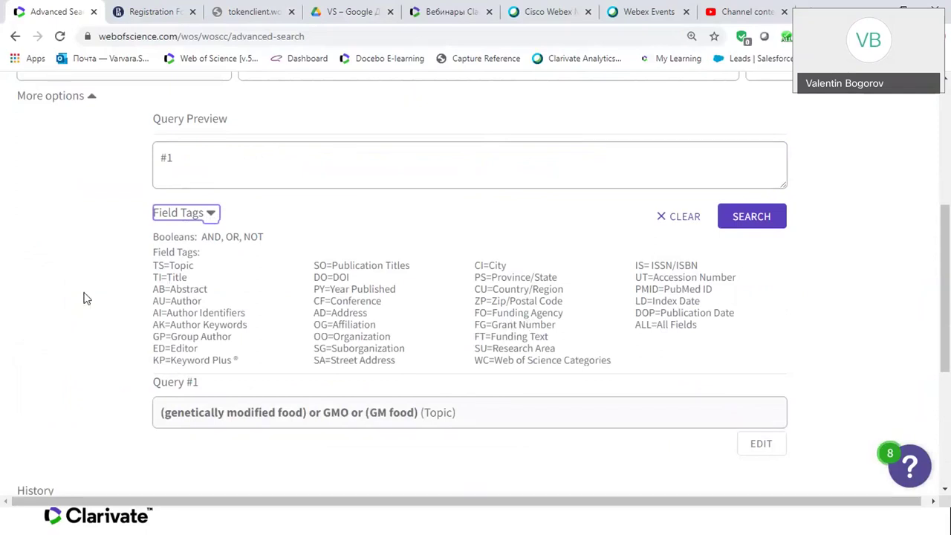
- Compare the query builder's list of searchable fields with the Boolean operators and field tags listed for the query preview
scroll(116, 313, "up", 3)
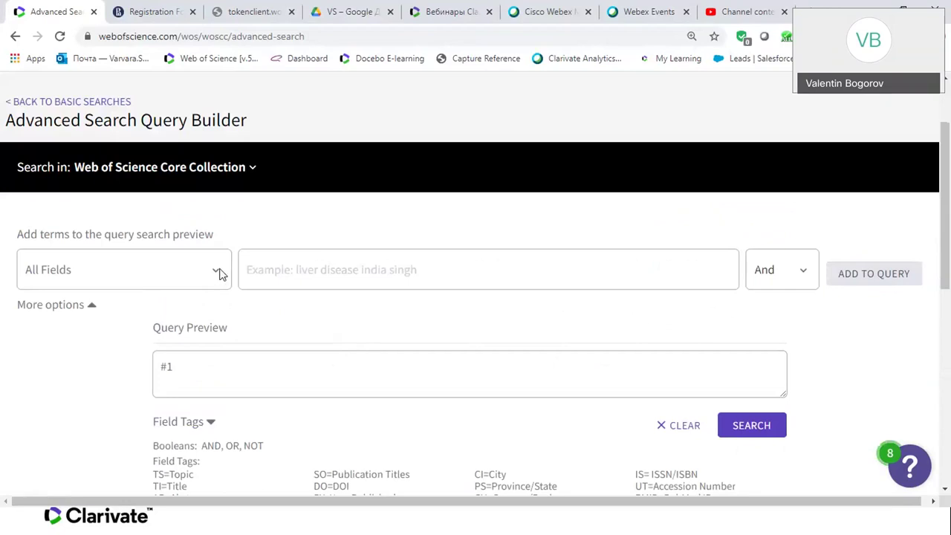
left_click(220, 275)
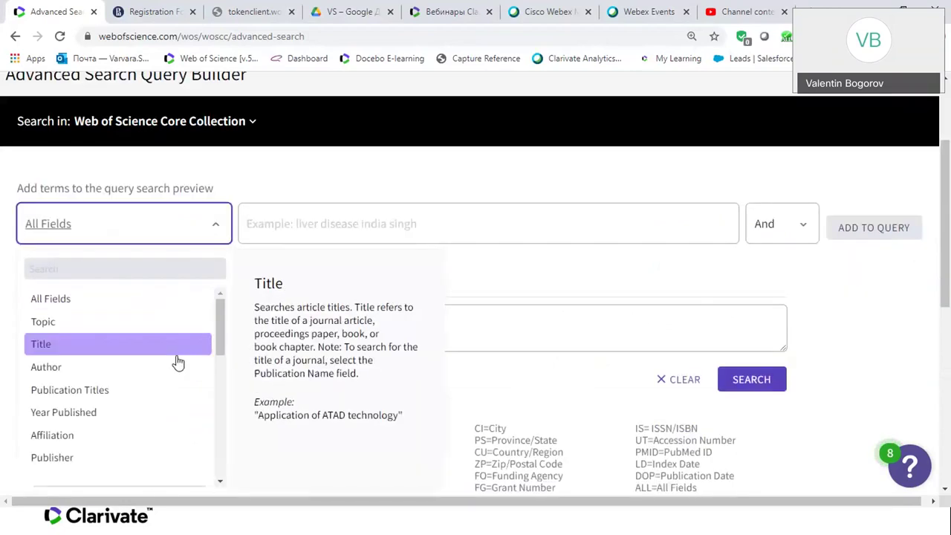
left_click(222, 227)
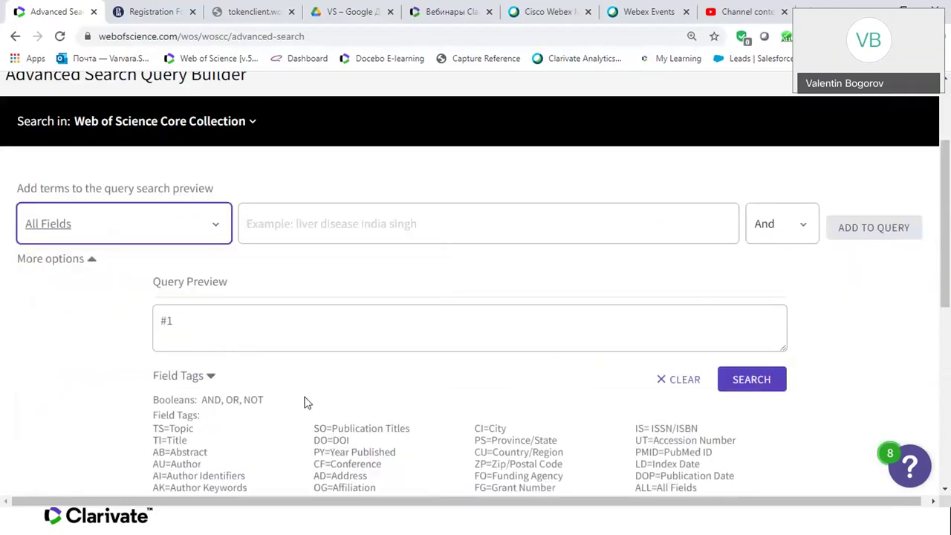
scroll(304, 403, "down", 1)
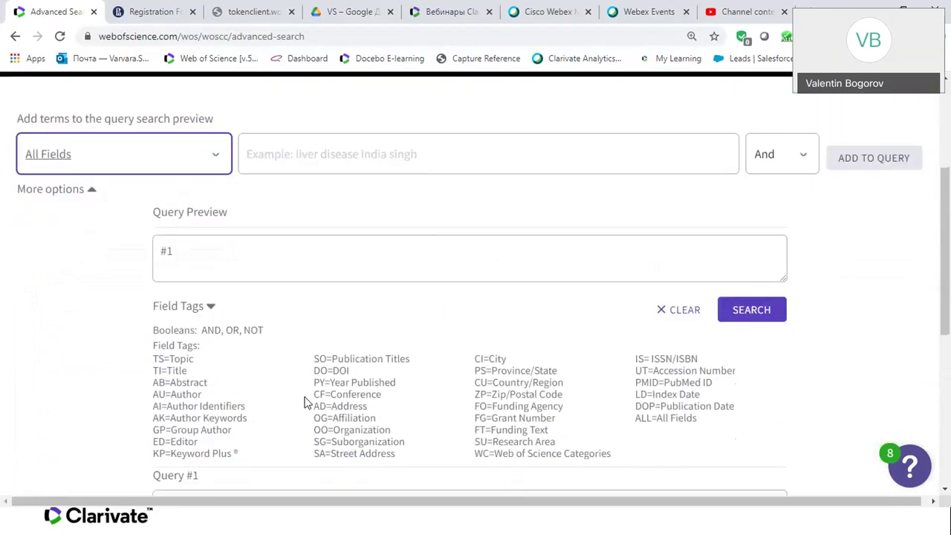
scroll(304, 402, "down", 2)
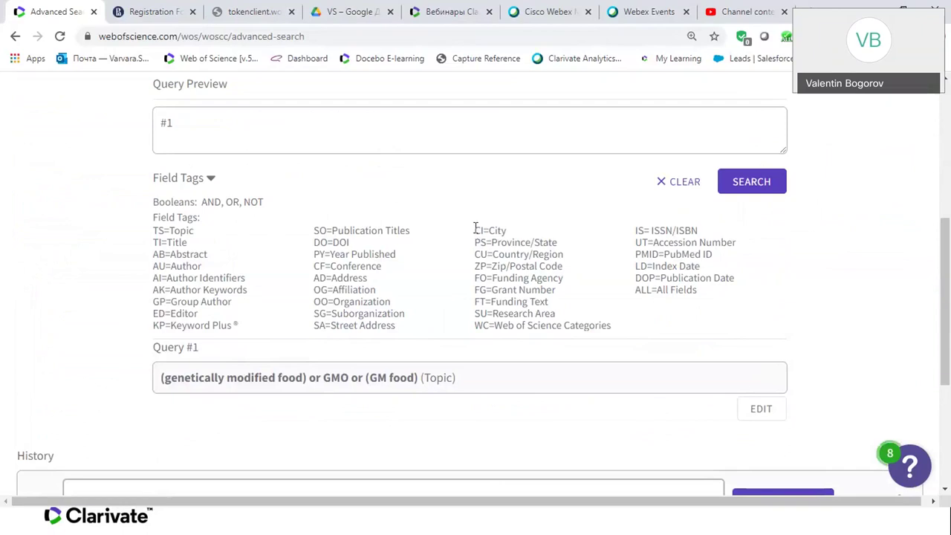
- Extend the query with a country condition so that it reads "#1 and cu=(Russia or Kazakhstan or Ukraine)"
left_click_drag(477, 254, 489, 253)
left_click(206, 124)
type("and")
key("BackSpace")
key("BackSpace")
key("BackSpace")
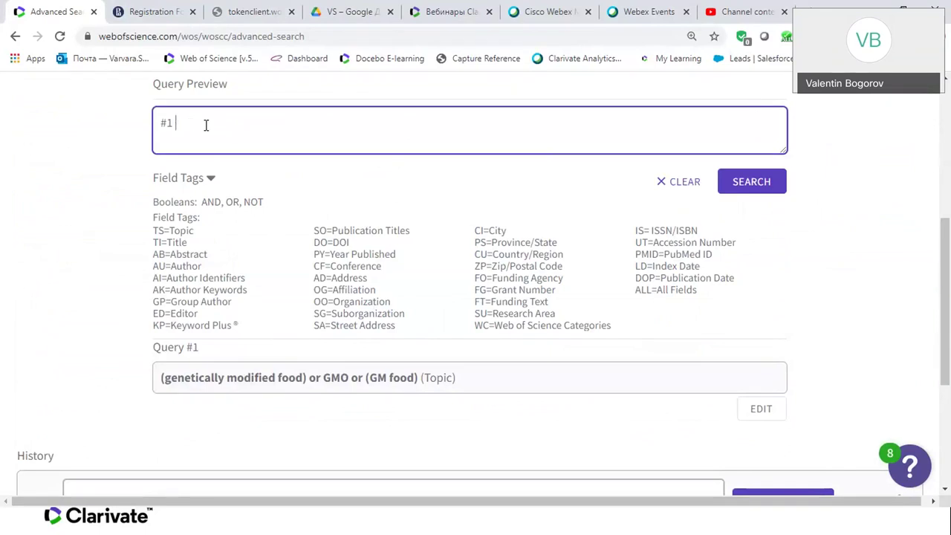
type("and cu=Rusiia")
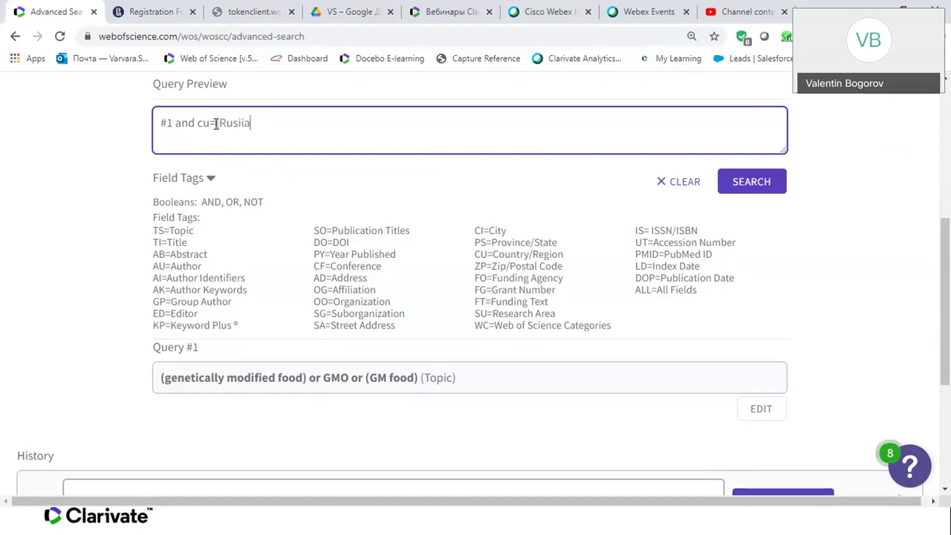
key("BackSpace")
type("sia or Kazakhstan")
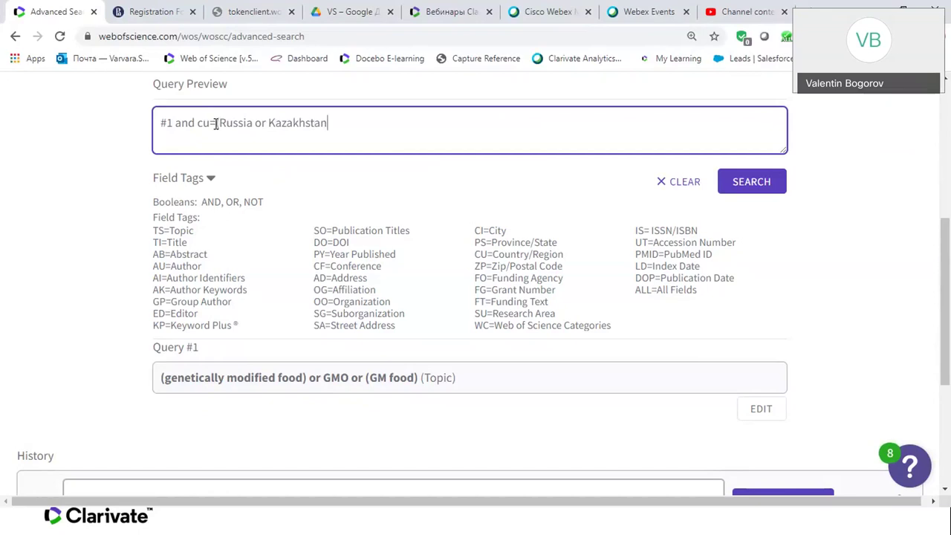
type(" or Ukraine)")
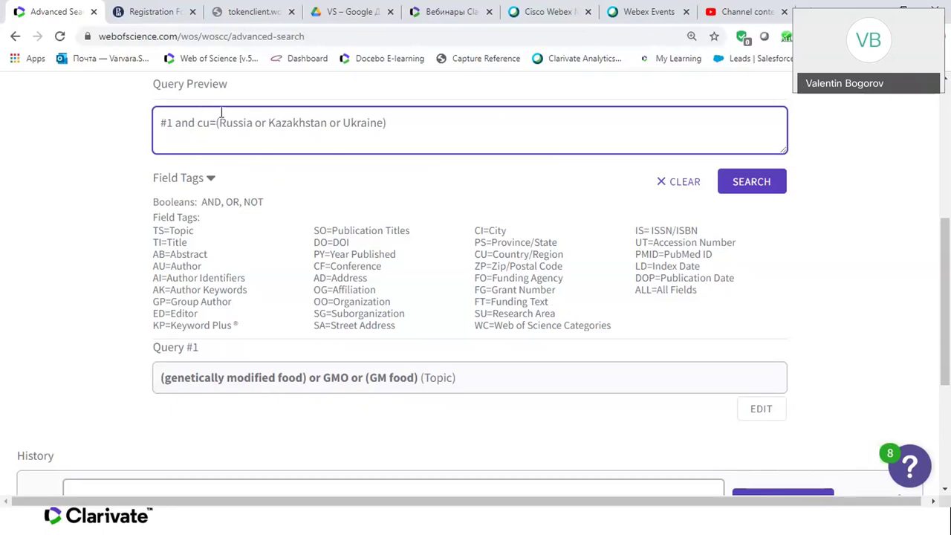
double_click(162, 123)
left_click_drag(197, 124, 393, 127)
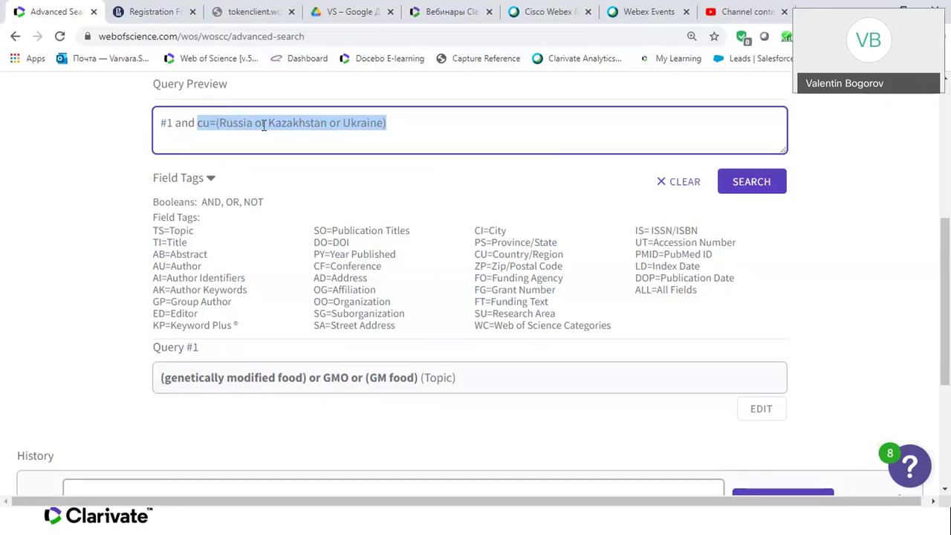
- Try to look up an Affiliation term starting with "lomon" for the query, and clear the entry
left_click(405, 123)
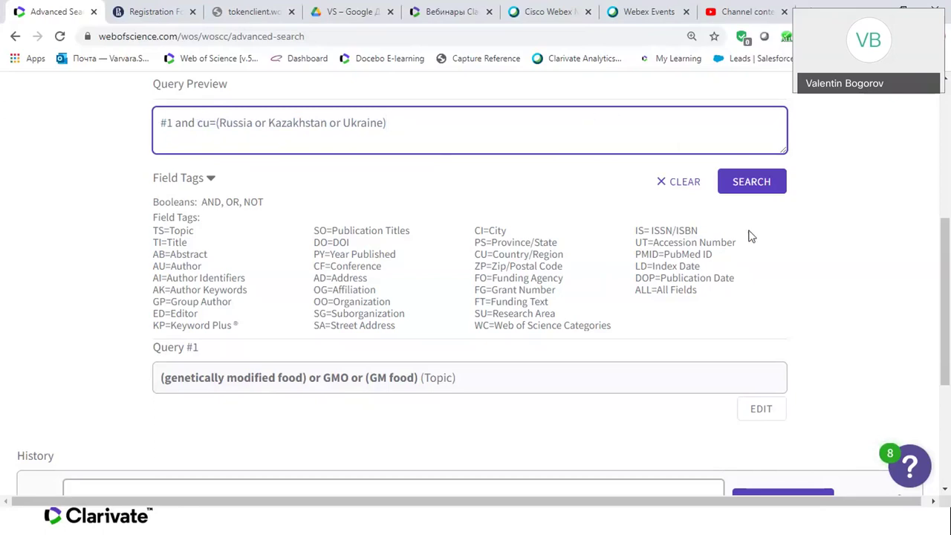
left_click(750, 182)
scroll(459, 251, "up", 1)
scroll(460, 251, "up", 3)
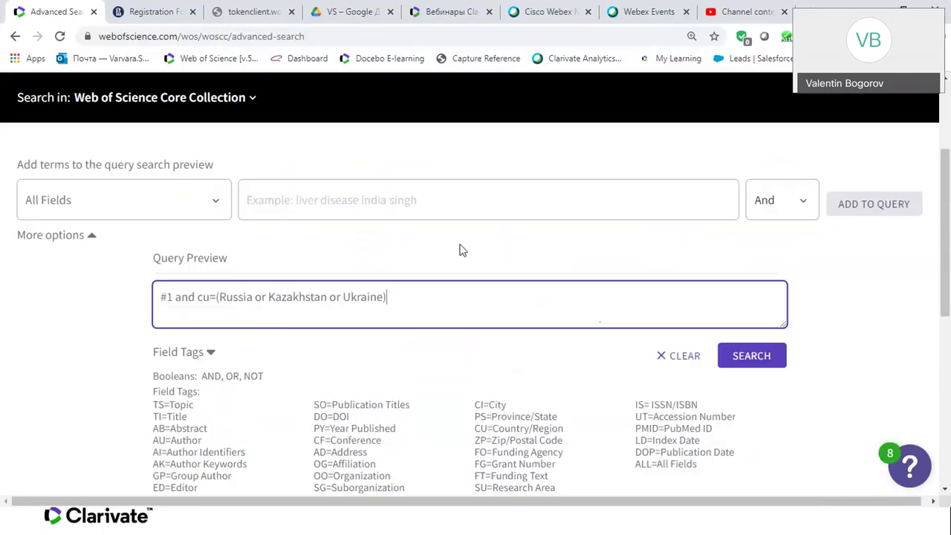
left_click(218, 202)
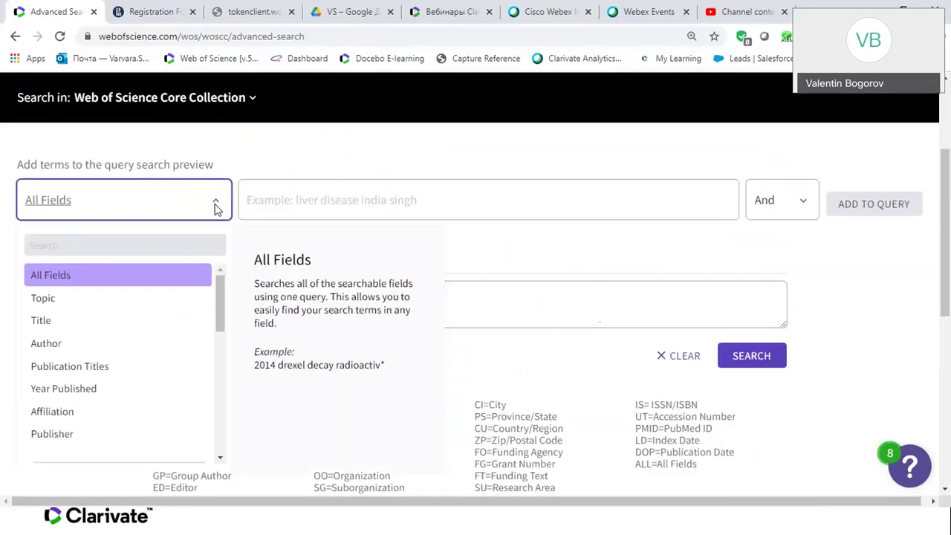
left_click(128, 412)
left_click(320, 201)
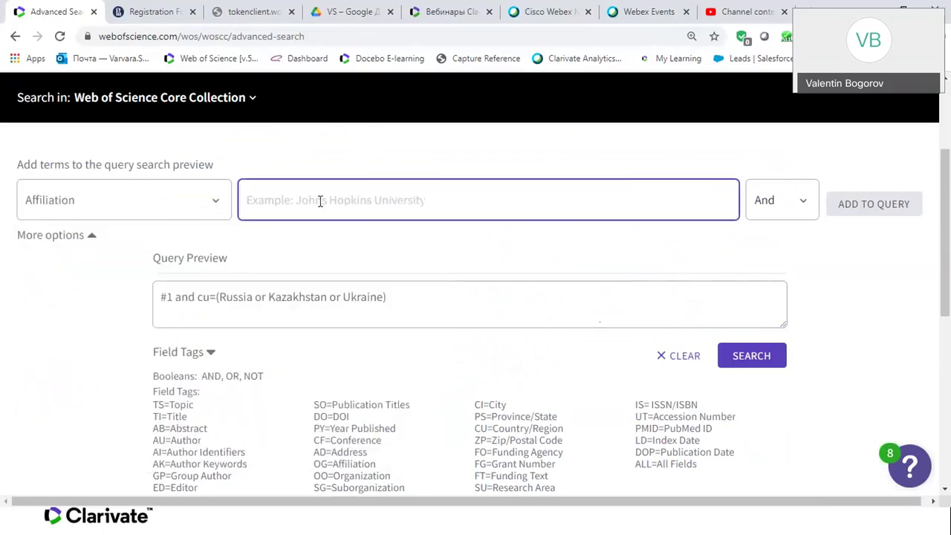
type("Iomo")
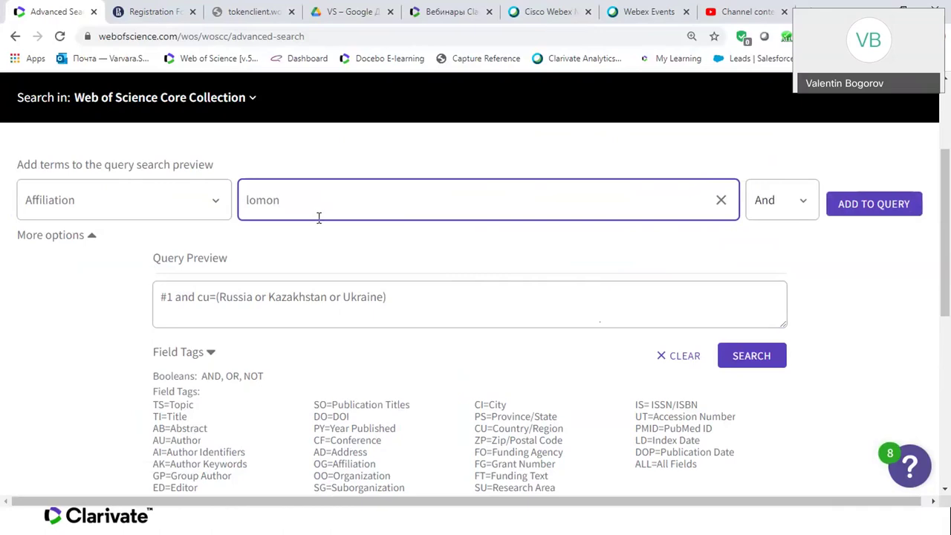
key("BackSpace")
key("BackSpace")
key("BackSpace")
key("BackSpace")
key("BackSpace")
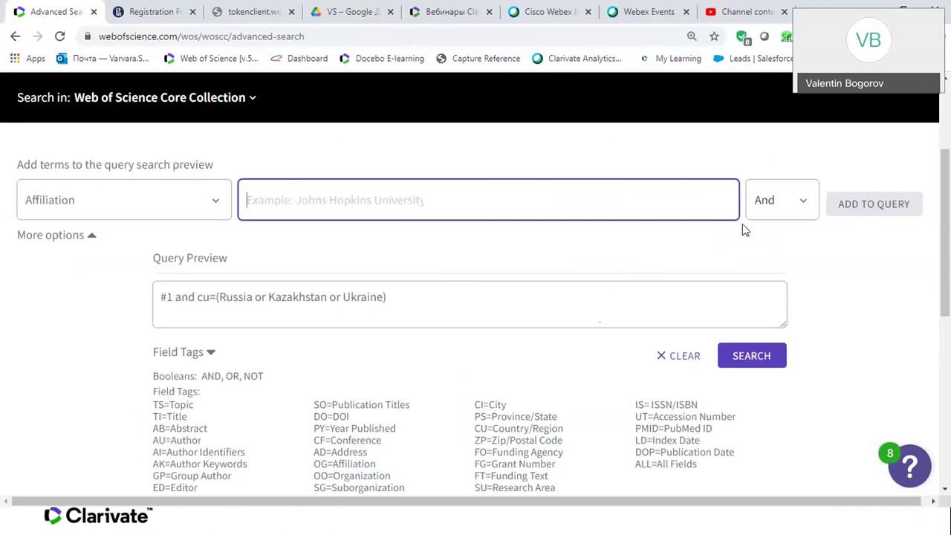
- Run the country-restricted query and check its editable query text from the results page
left_click(770, 355)
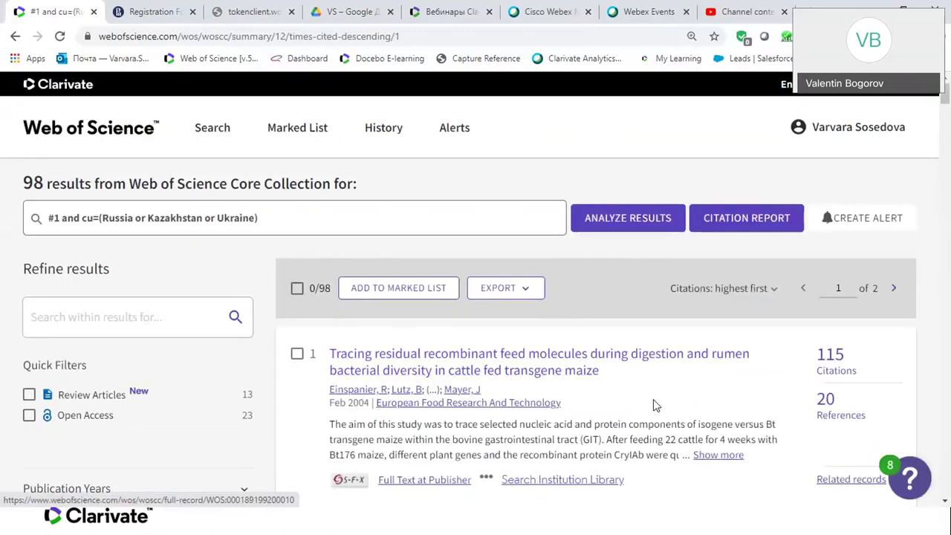
scroll(652, 408, "down", 2)
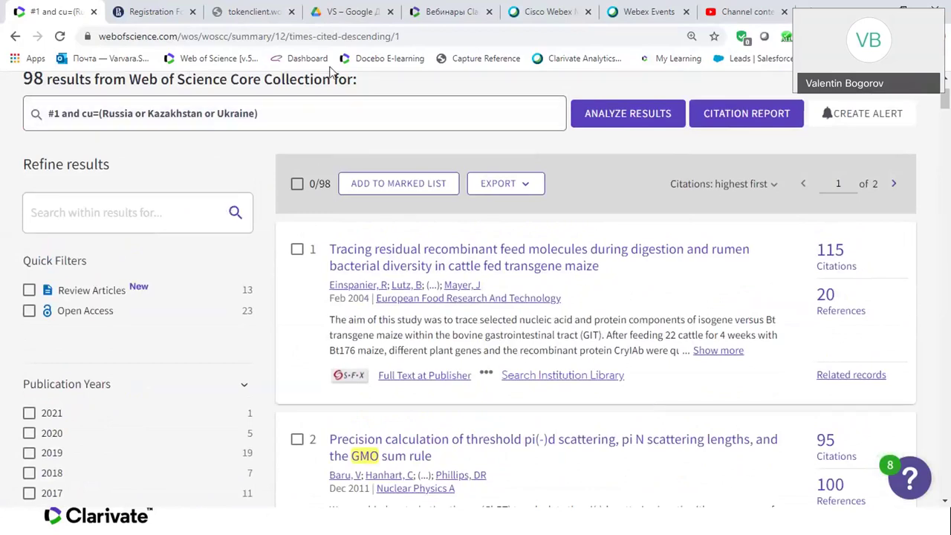
left_click(291, 121)
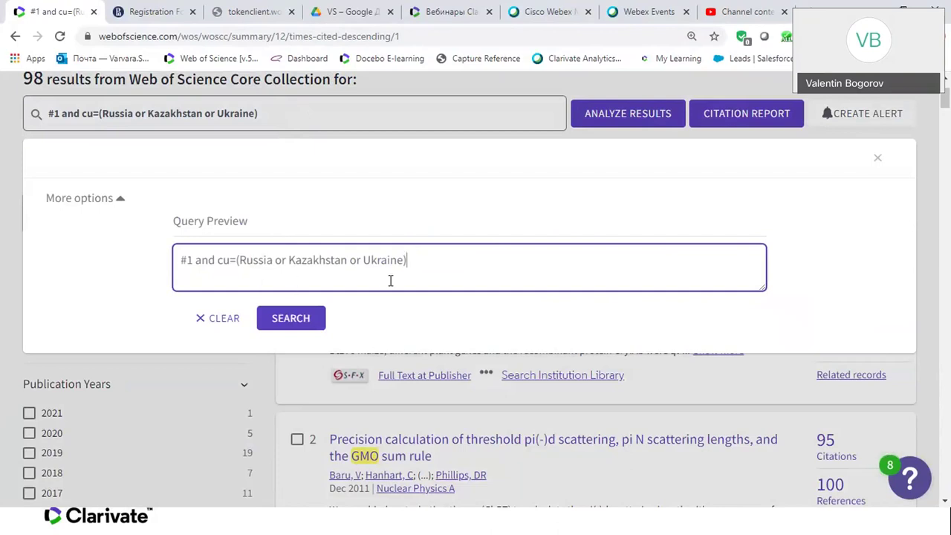
double_click(370, 262)
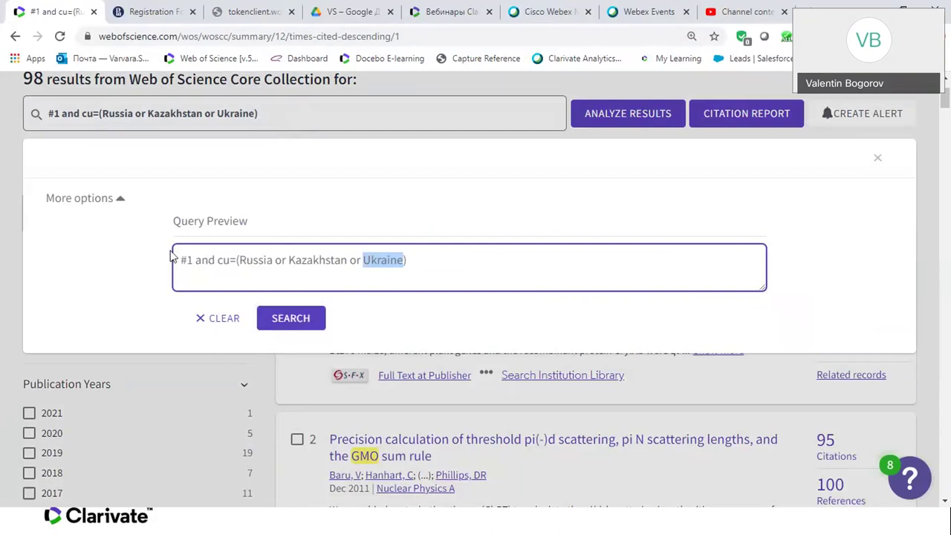
left_click(879, 161)
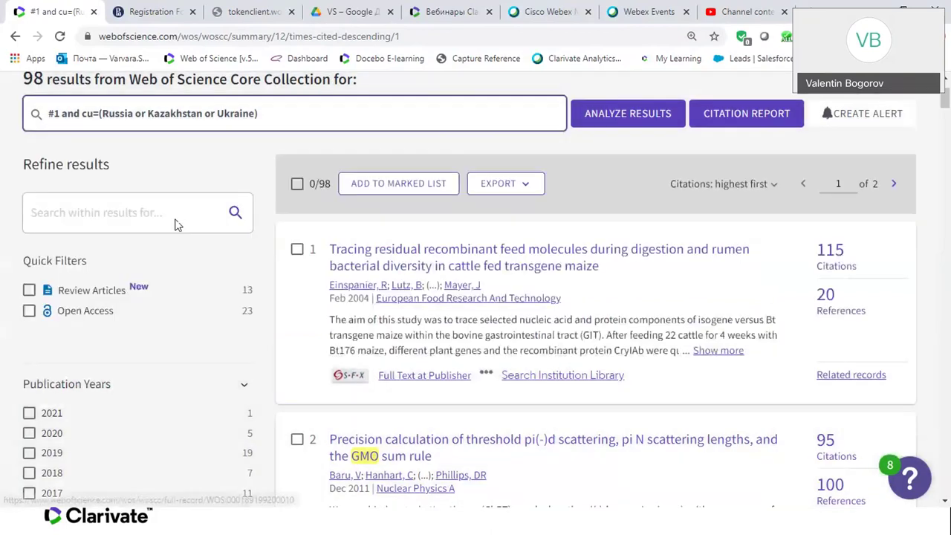
- Return to the advanced search query builder and examine the search history beneath the query preview
scroll(198, 180, "up", 2)
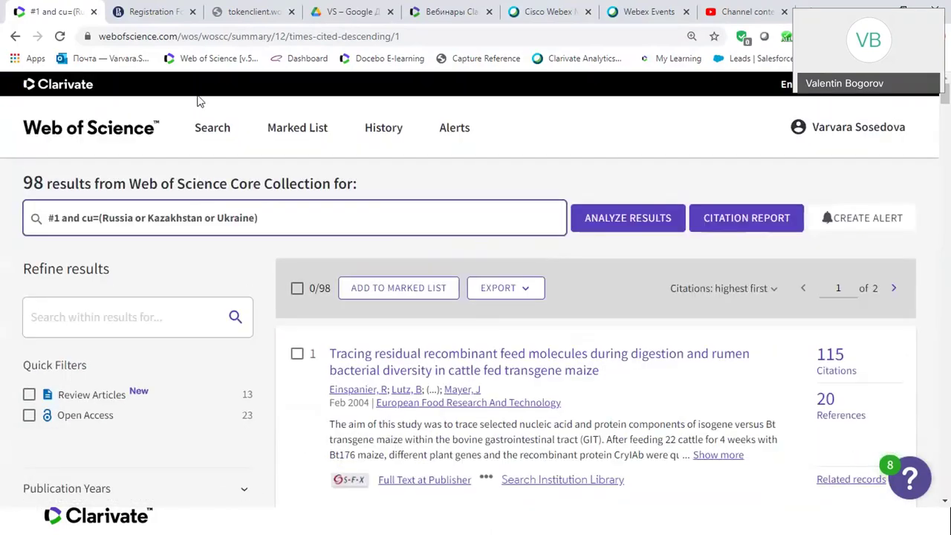
left_click(214, 135)
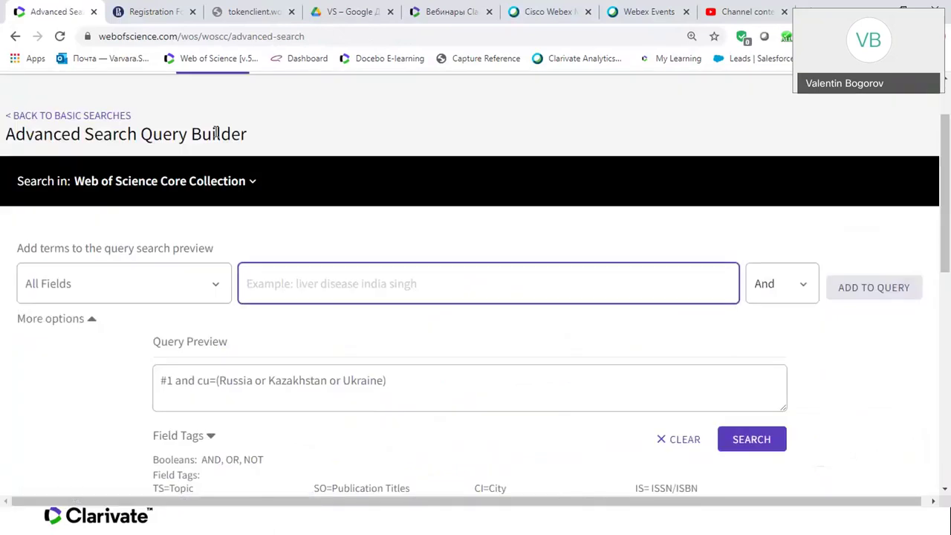
scroll(471, 352, "down", 3)
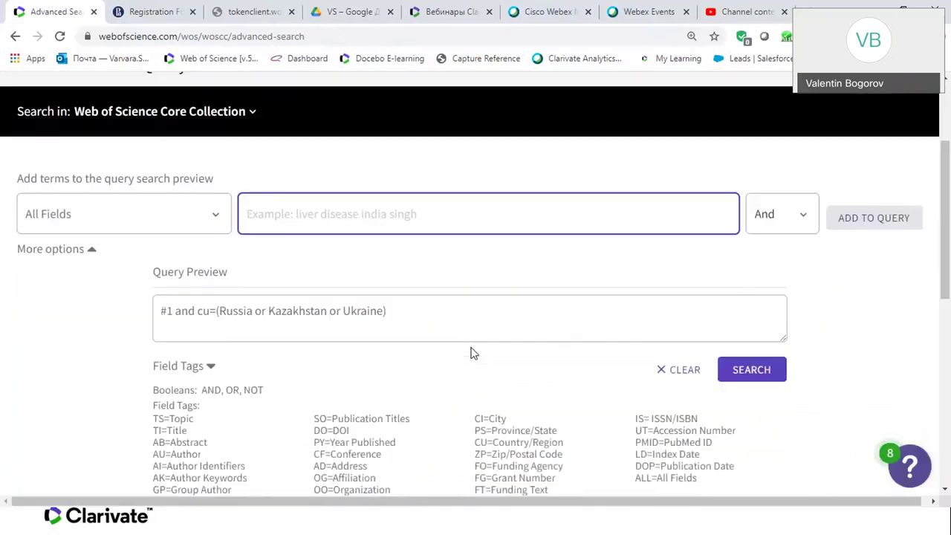
scroll(471, 352, "down", 2)
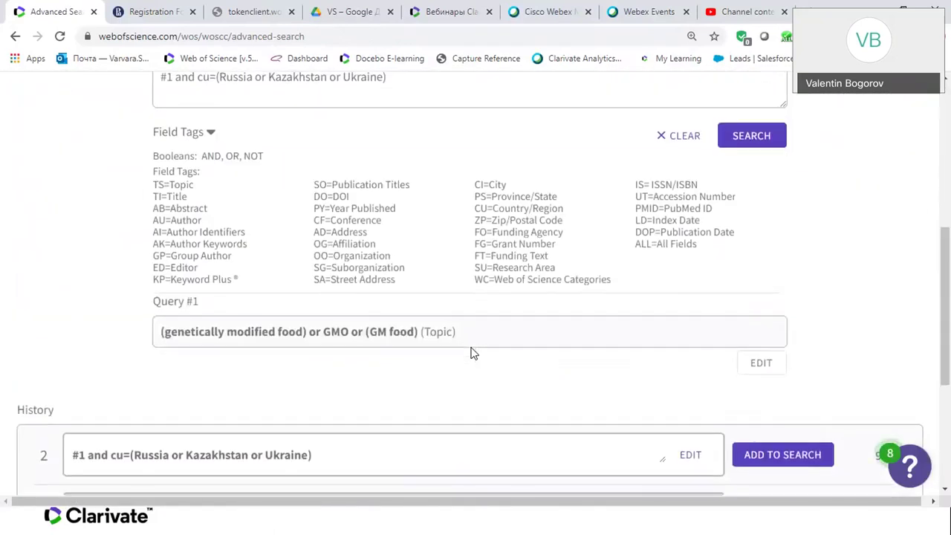
scroll(471, 352, "down", 3)
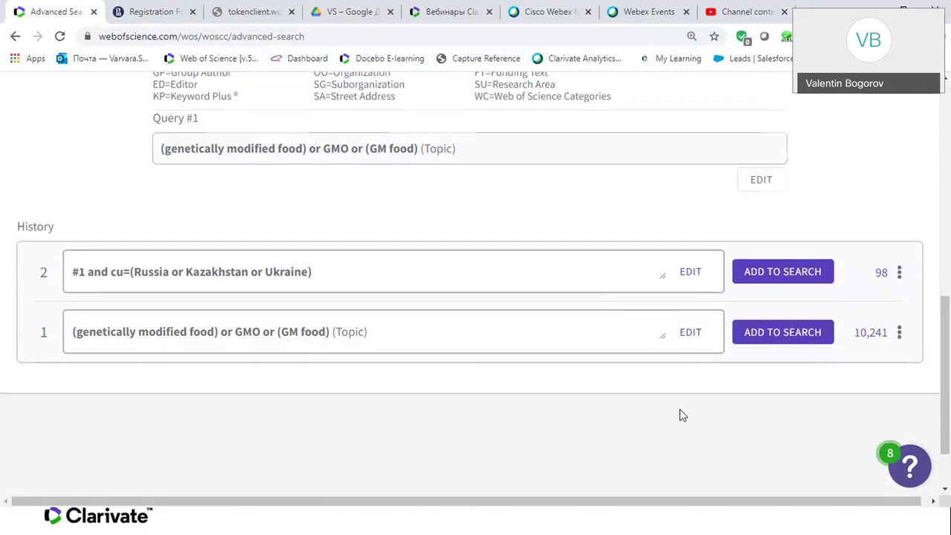
scroll(681, 414, "up", 4)
scroll(681, 415, "down", 3)
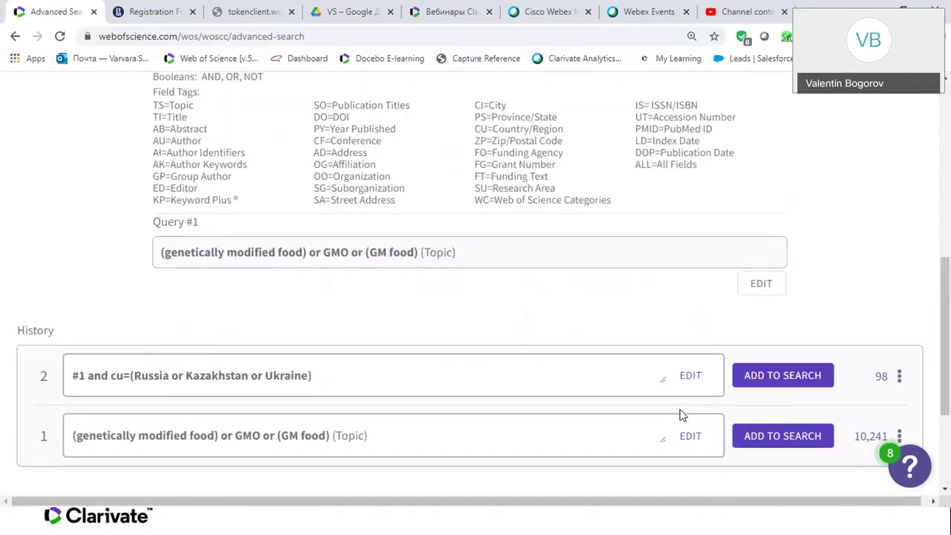
scroll(681, 415, "up", 2)
scroll(682, 415, "up", 1)
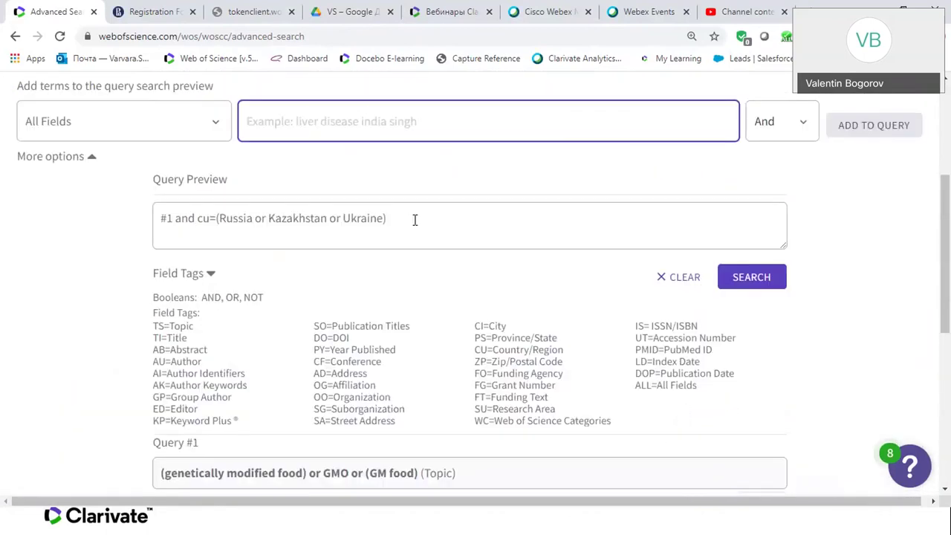
- Empty the query preview and choose Web of Science Categories as the field for the new term
left_click_drag(414, 220, 149, 256)
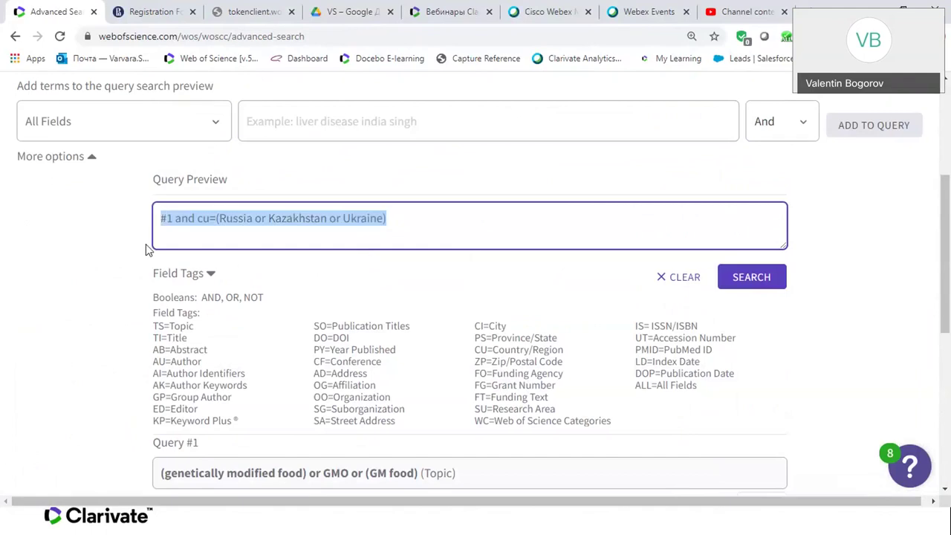
key("BackSpace")
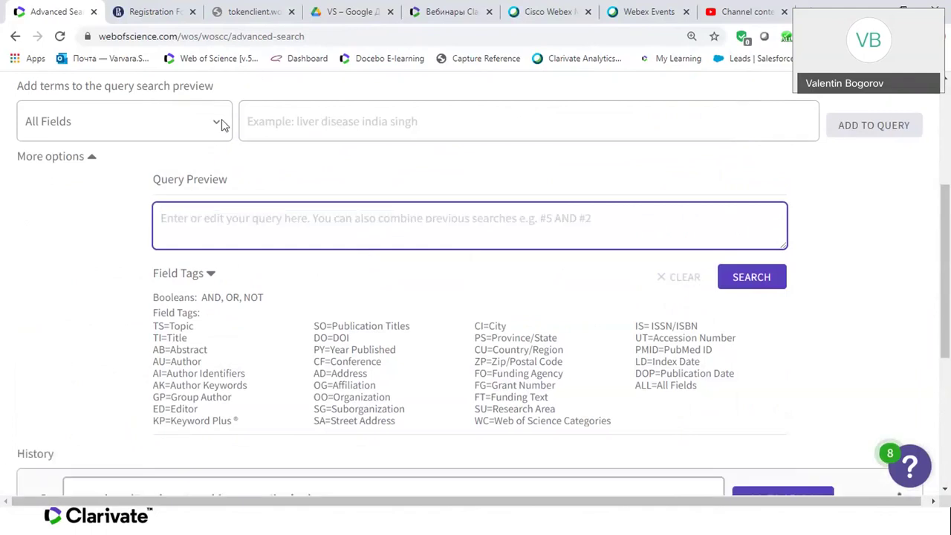
left_click(221, 125)
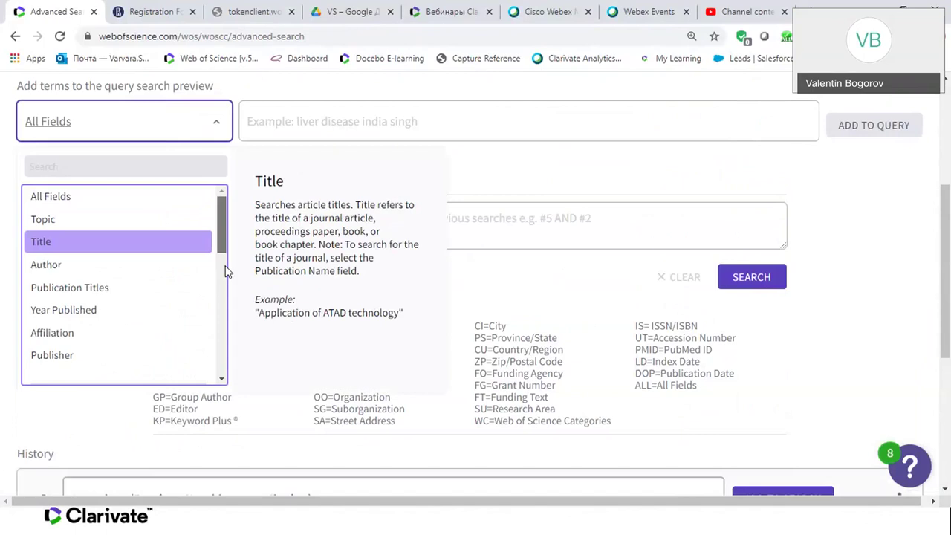
left_click_drag(221, 265, 226, 380)
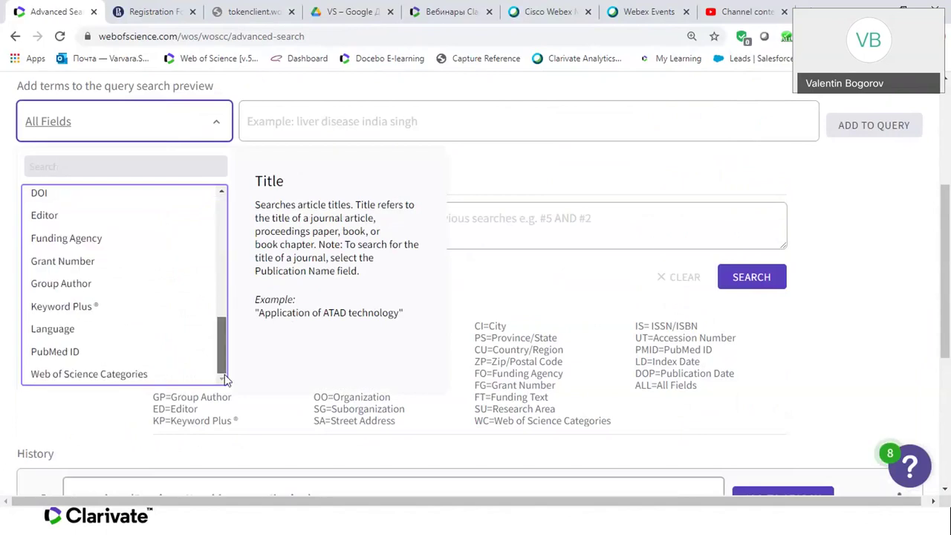
left_click(175, 379)
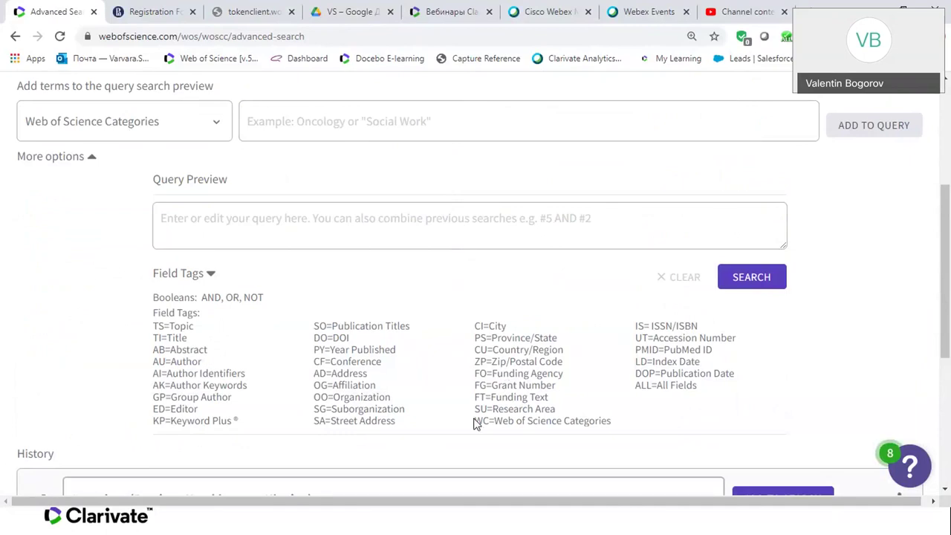
left_click_drag(476, 421, 496, 418)
left_click_drag(603, 421, 561, 415)
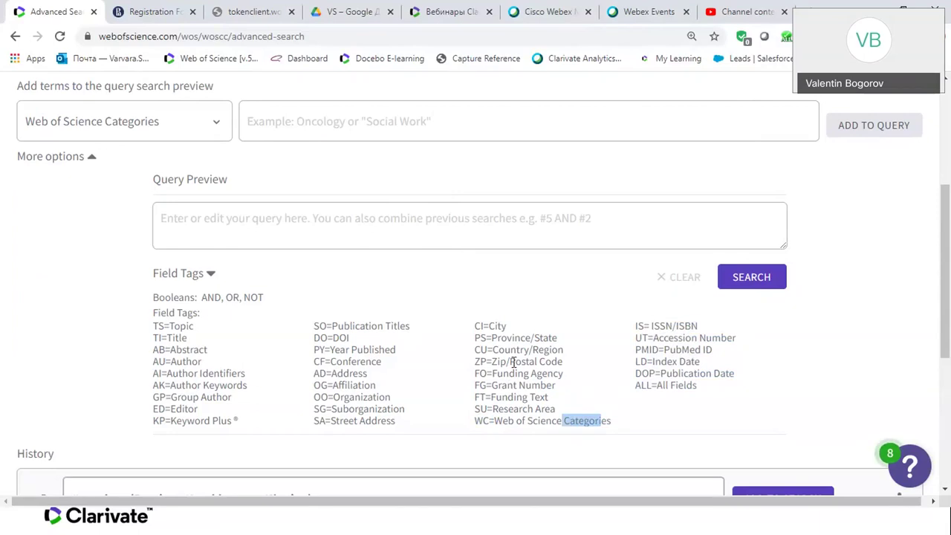
- Find the Economics category by entering "eco" and add it to the query
left_click(268, 118)
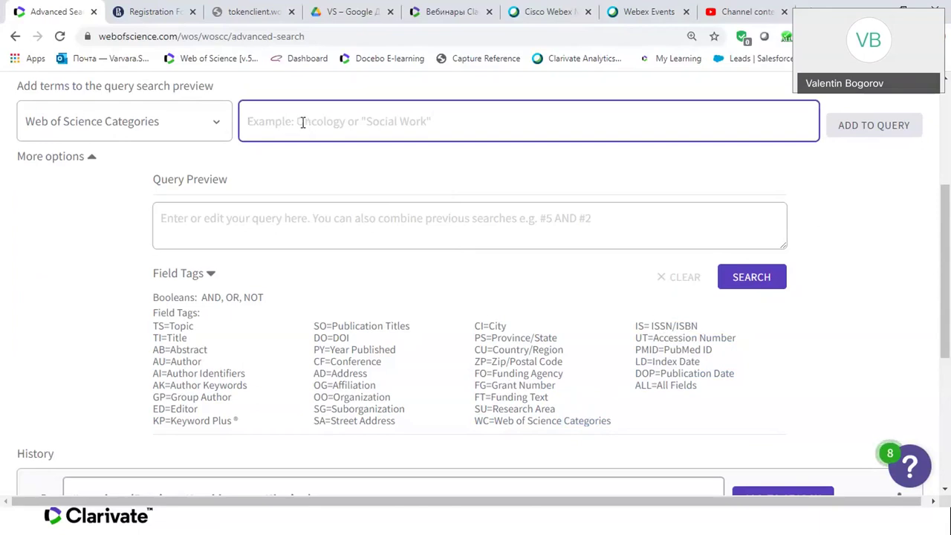
type("eco")
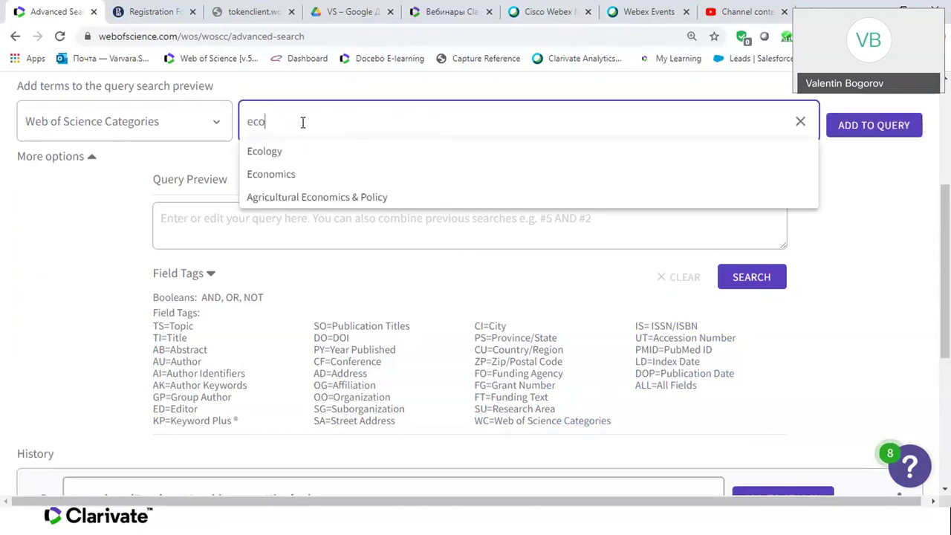
left_click(285, 174)
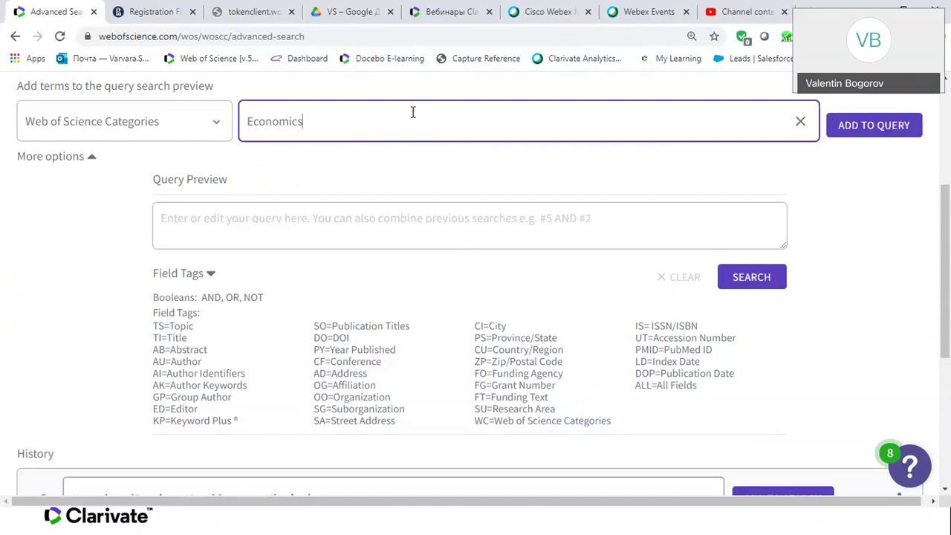
left_click(864, 124)
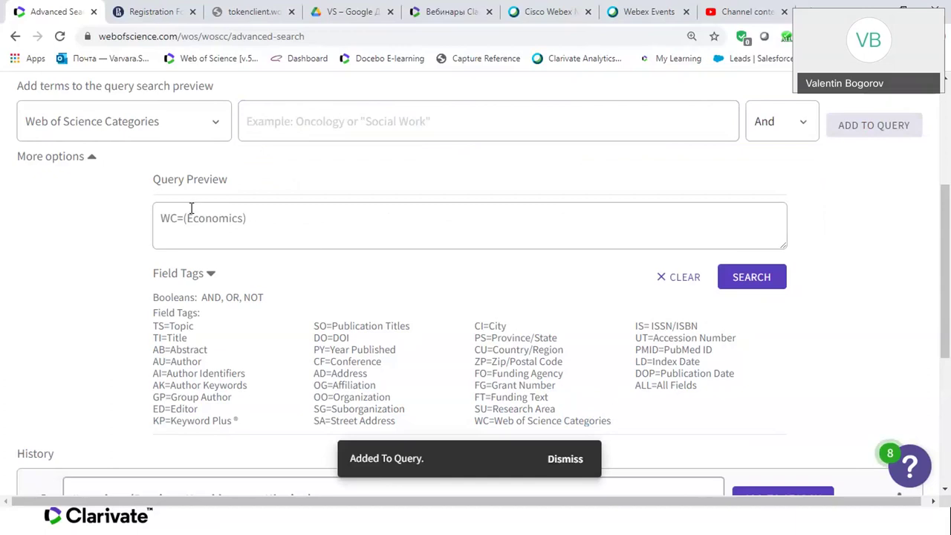
- Find the Business, Finance category by entering "finan" and add it to the query with the And operator
left_click(260, 123)
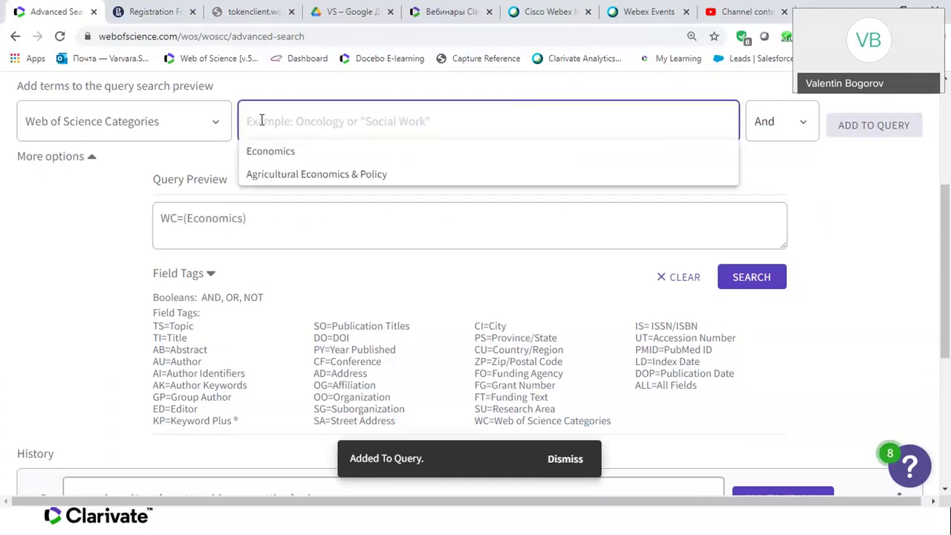
type("finan")
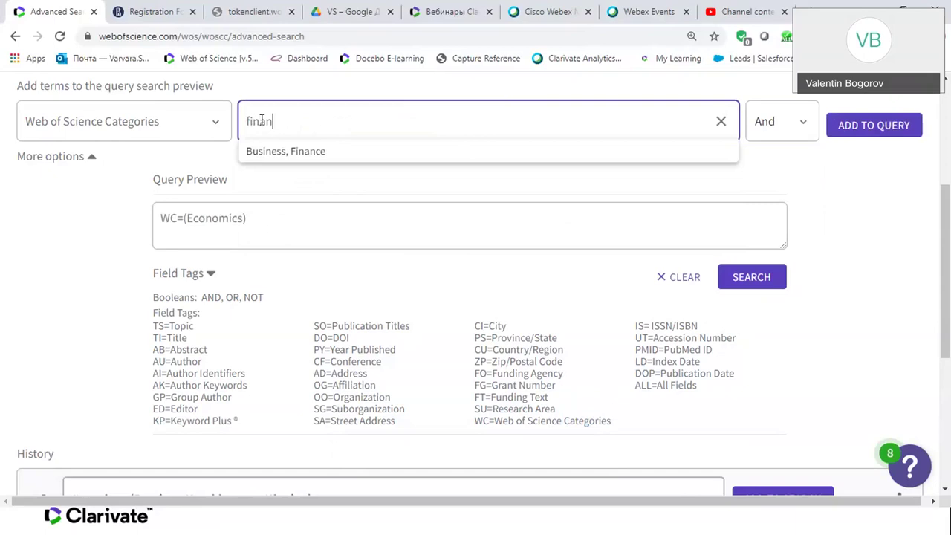
left_click(306, 152)
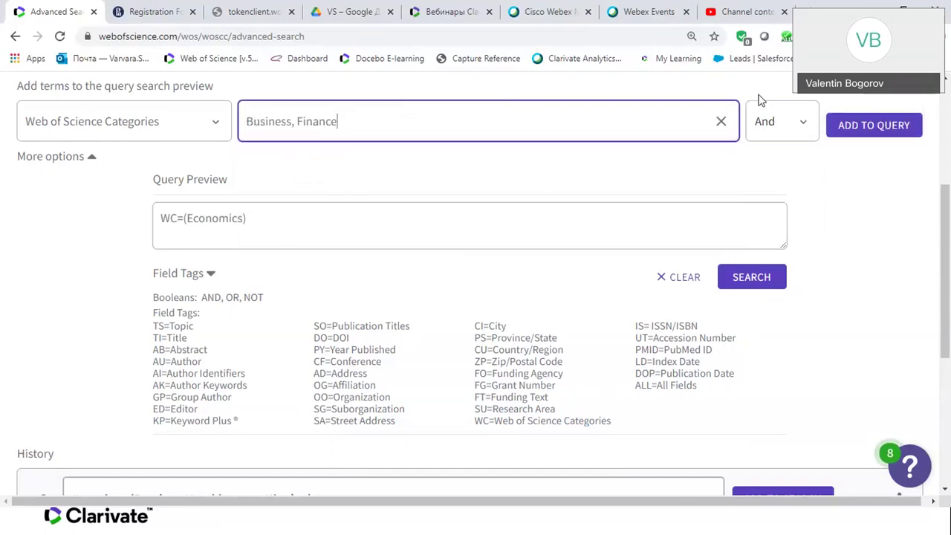
left_click(862, 132)
left_click(881, 125)
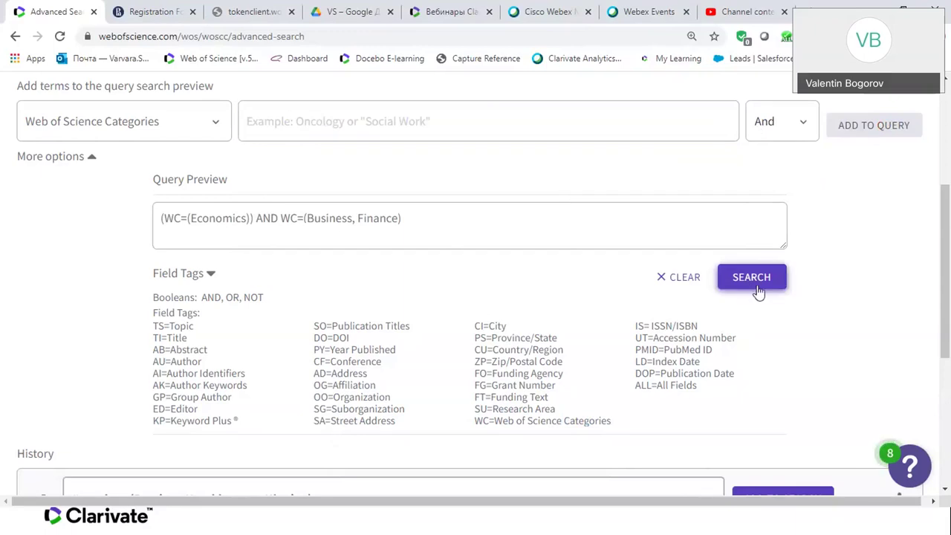
- Review the combined category query and the earlier searches in the history, including the options beside each entry
scroll(834, 340, "down", 1)
scroll(833, 340, "down", 3)
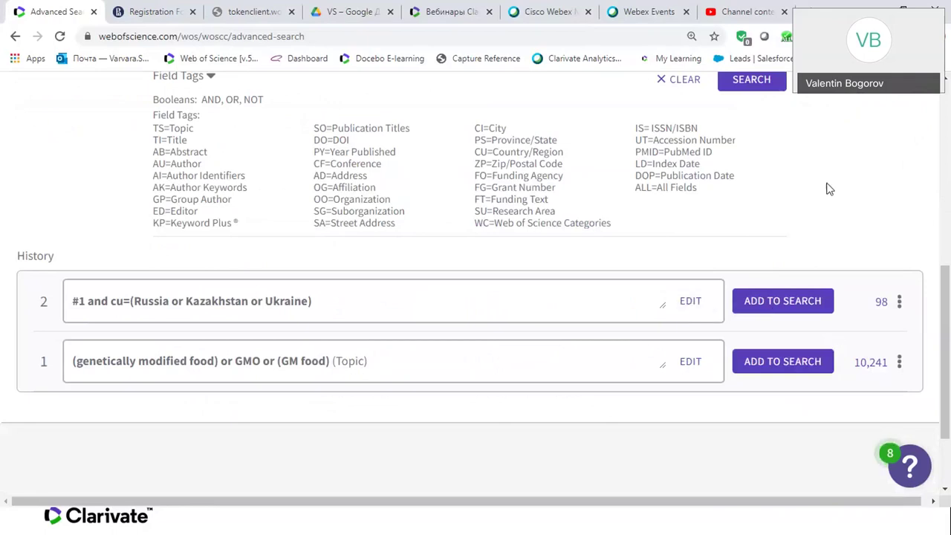
scroll(828, 186, "up", 5)
scroll(830, 187, "down", 1)
scroll(830, 186, "down", 2)
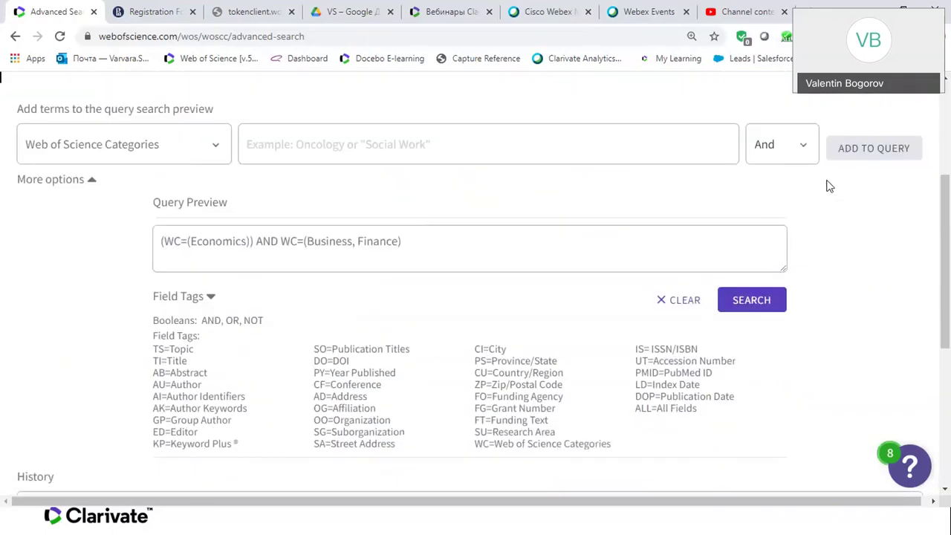
scroll(862, 339, "down", 4)
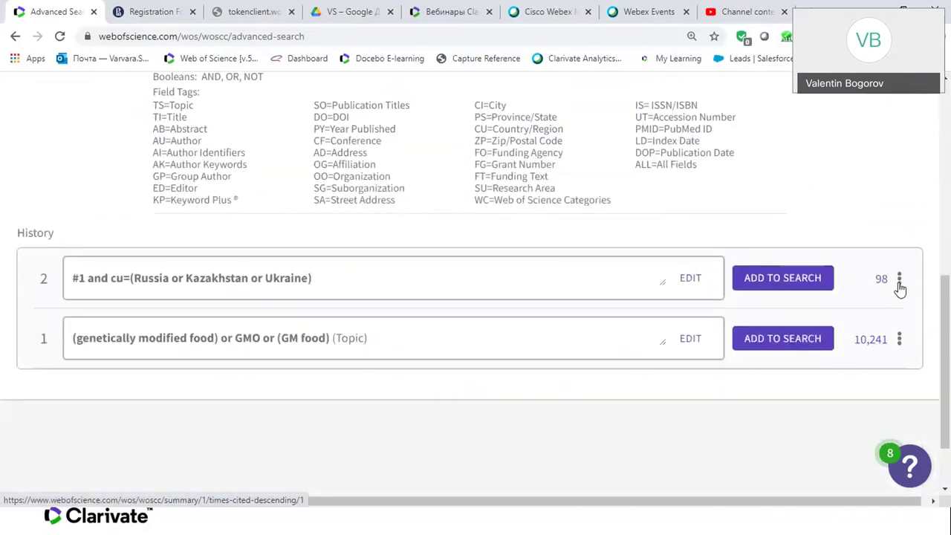
- Edit history query #2 to remove Russia, leaving #1 and cu=(Kazakhstan or Ukraine), and save it as a new set
left_click(690, 278)
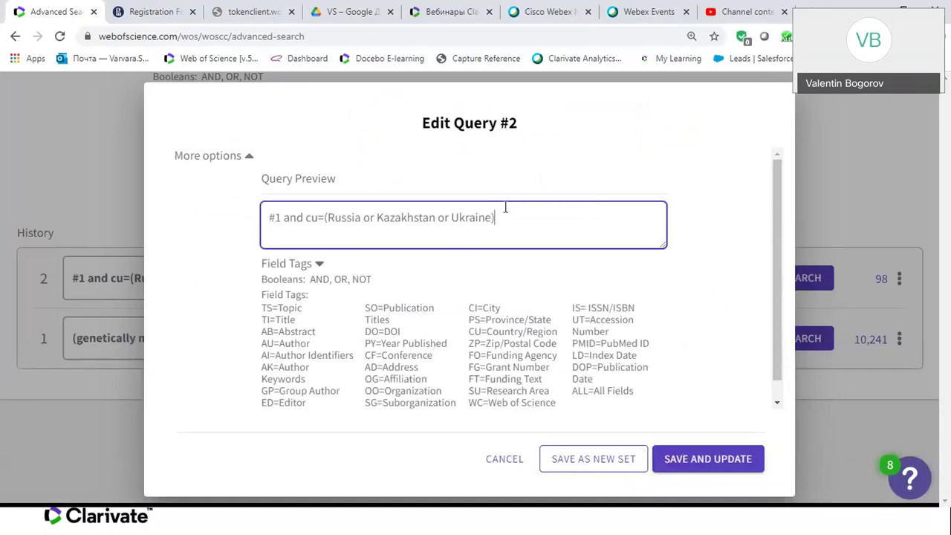
left_click_drag(454, 123, 518, 119)
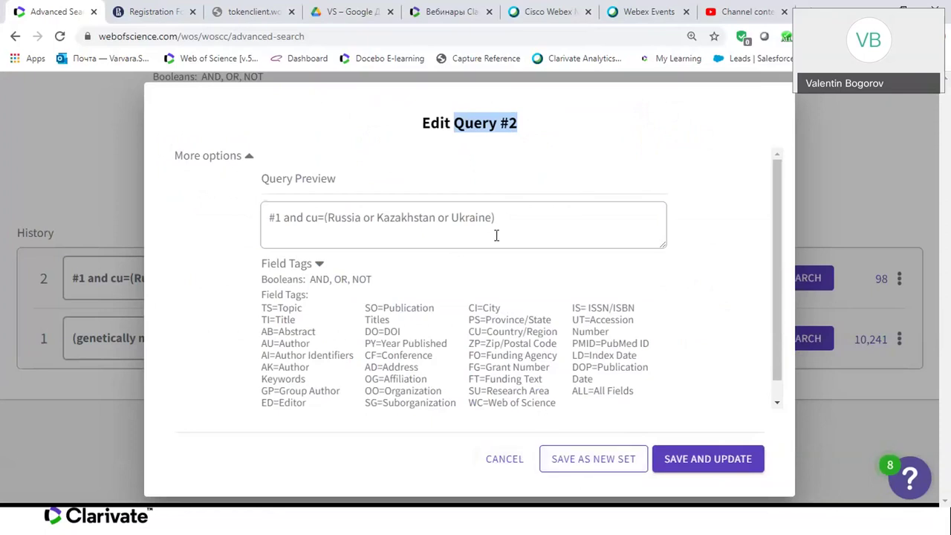
left_click_drag(375, 219, 336, 217)
key("BackSpace")
key("BackSpace")
key("Delete")
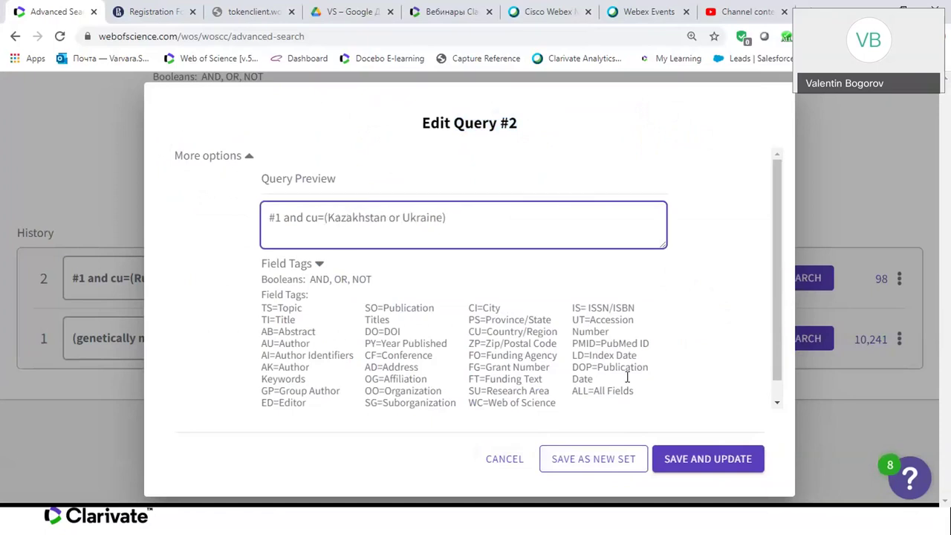
left_click(593, 463)
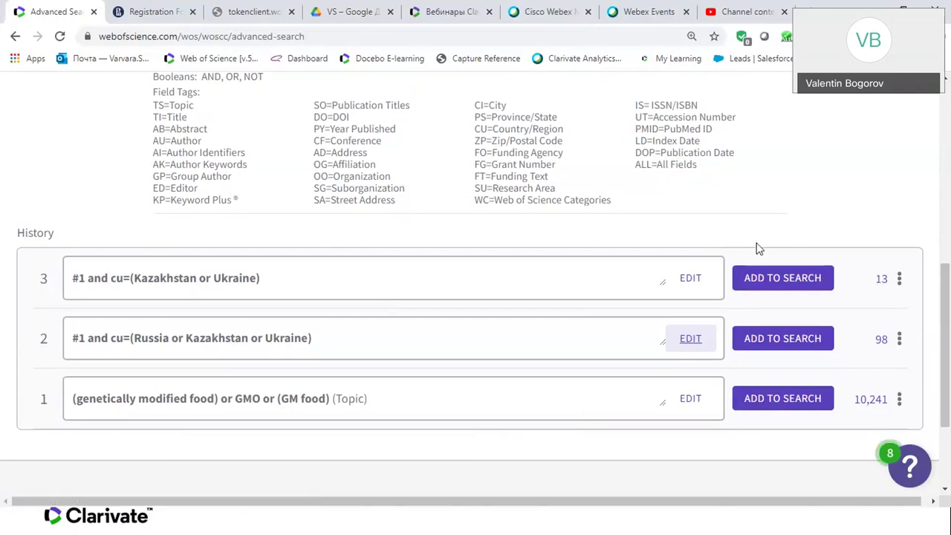
- Examine the additional options offered for search history entries 2 and 1
left_click(899, 339)
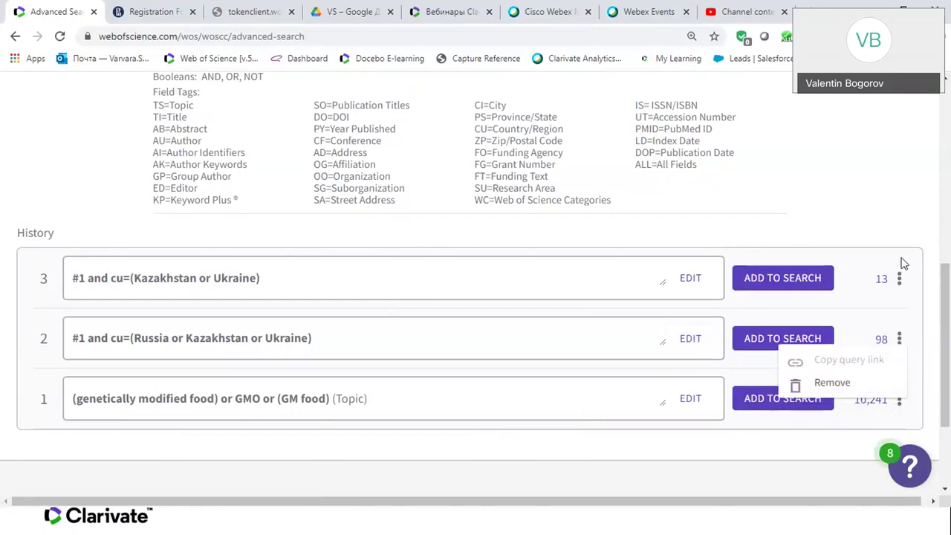
left_click(938, 408)
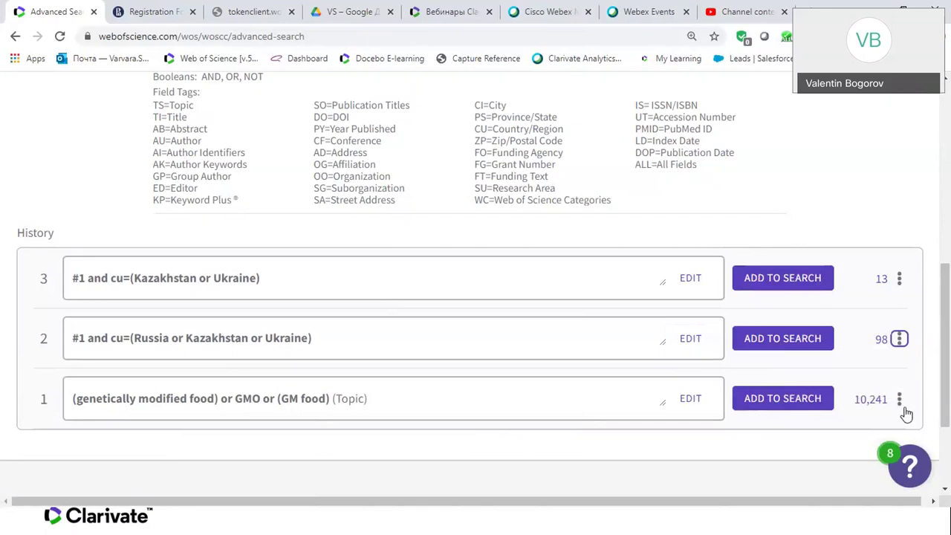
left_click(900, 405)
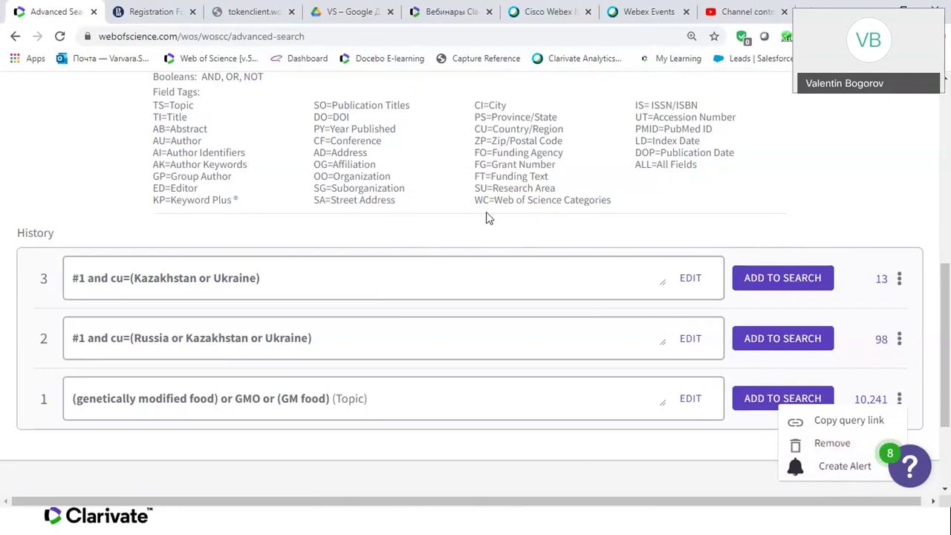
left_click(469, 168)
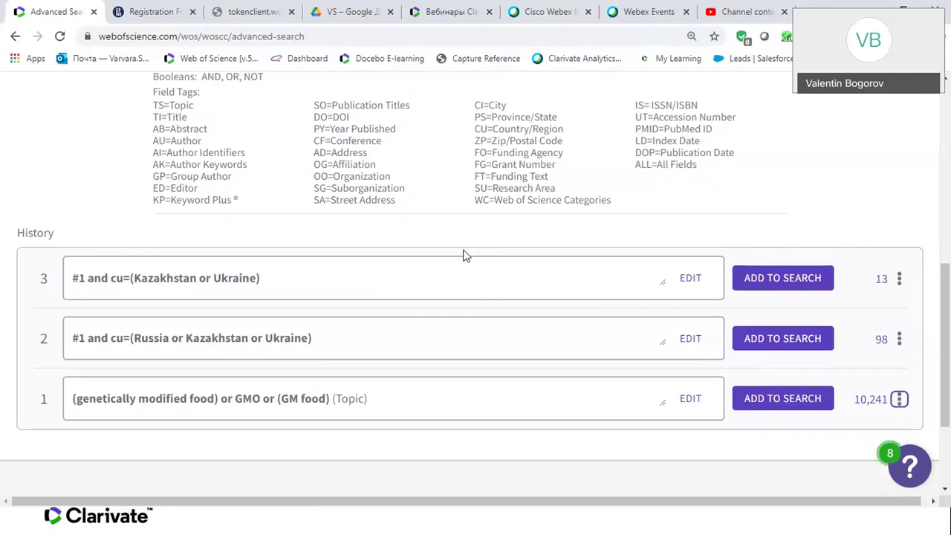
left_click(899, 400)
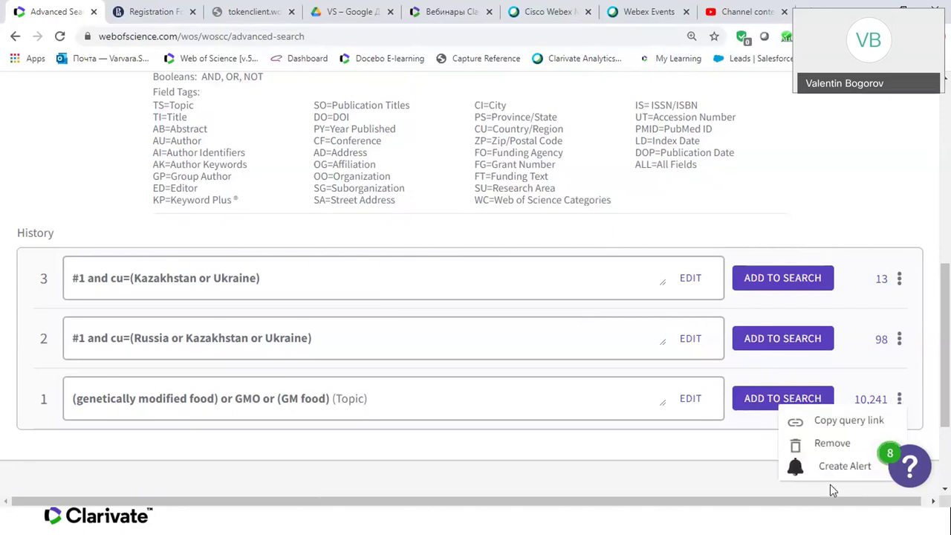
left_click(884, 344)
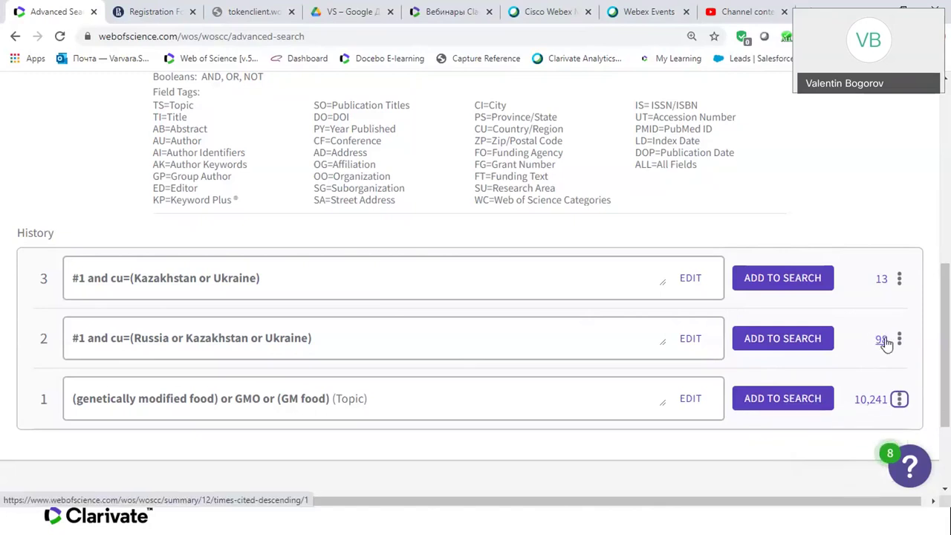
- Open the results of the Russia, Kazakhstan or Ukraine query from the history and look through the listed records
left_click(882, 340)
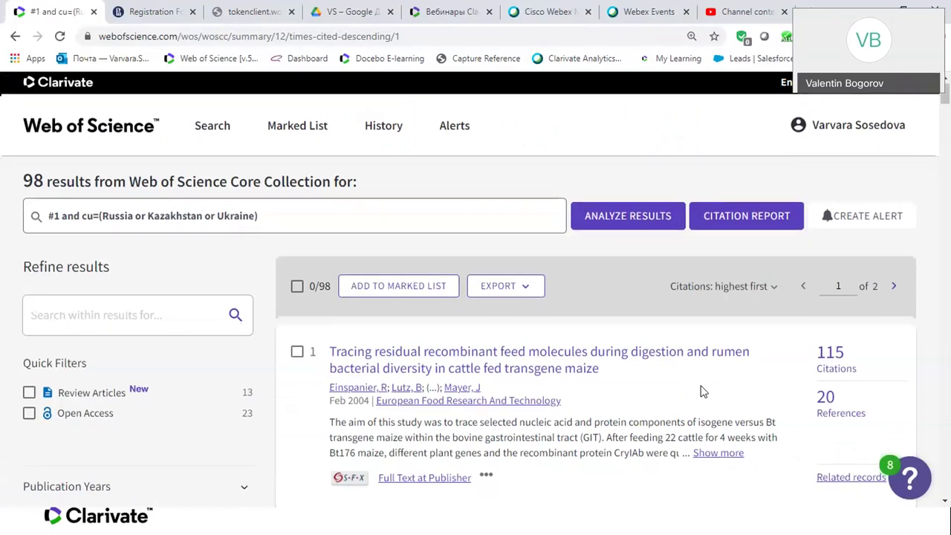
scroll(702, 391, "down", 3)
scroll(702, 392, "up", 1)
scroll(702, 392, "down", 2)
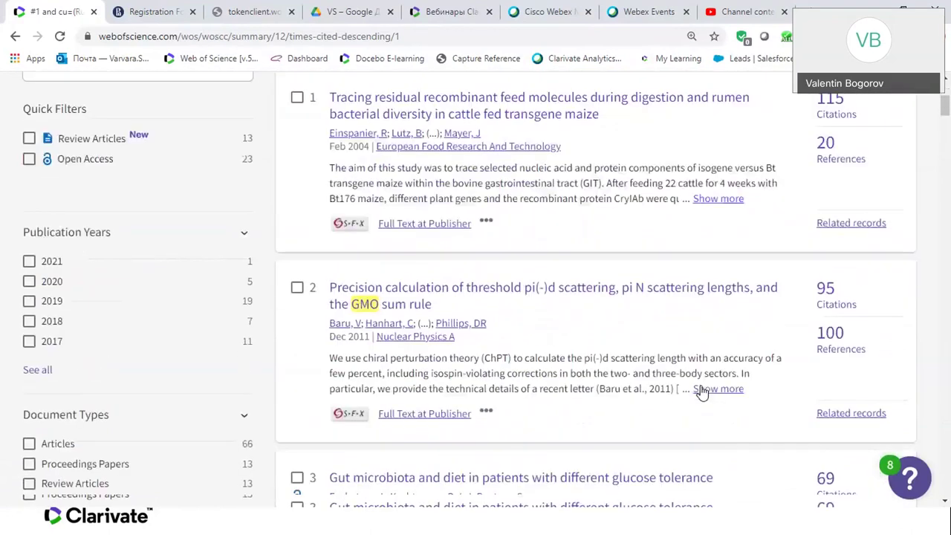
scroll(669, 394, "down", 1)
scroll(584, 455, "up", 1)
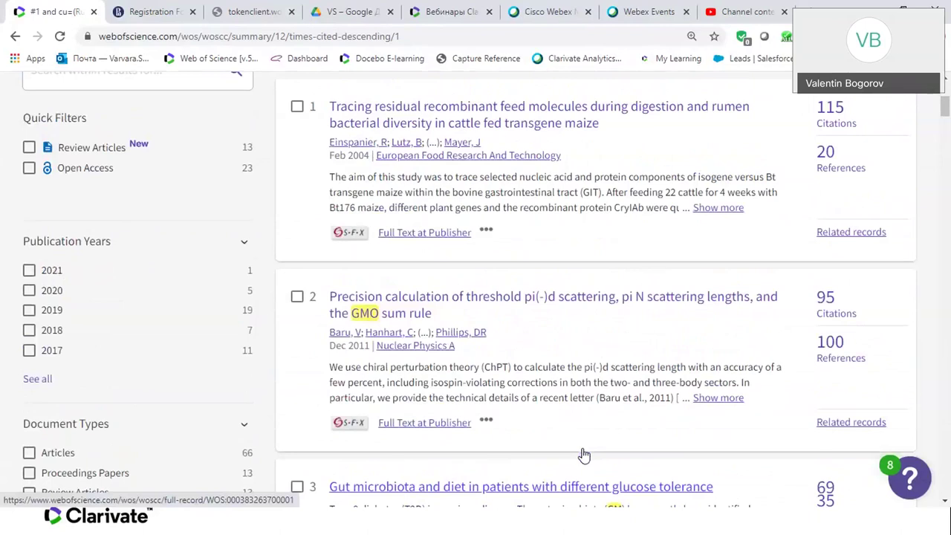
scroll(584, 455, "up", 3)
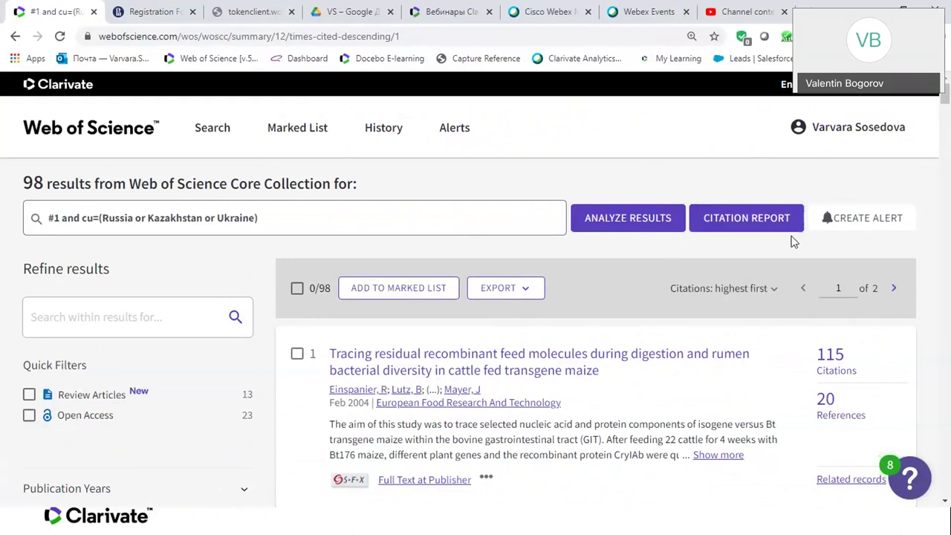
- View the citation report for these results and its full report export settings with the Excel File format, closing them without exporting
left_click(738, 227)
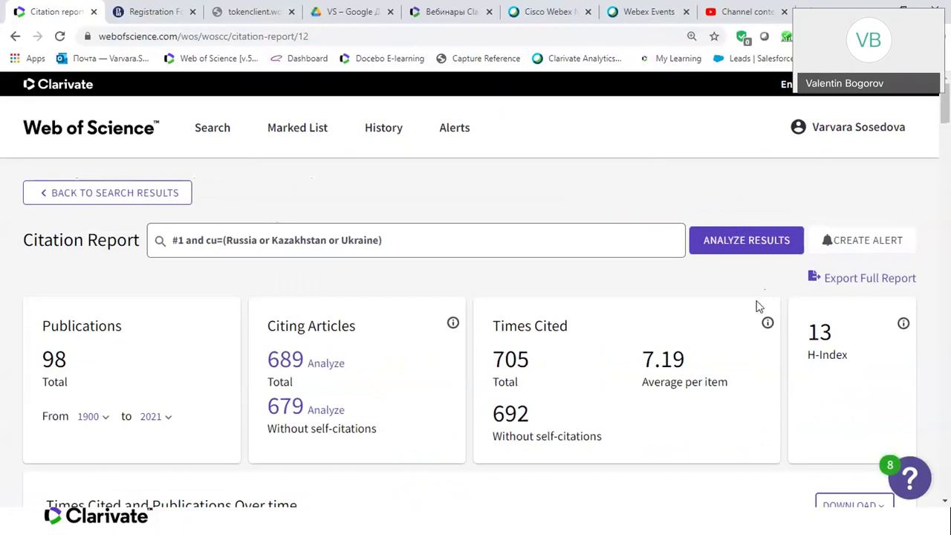
scroll(748, 297, "down", 2)
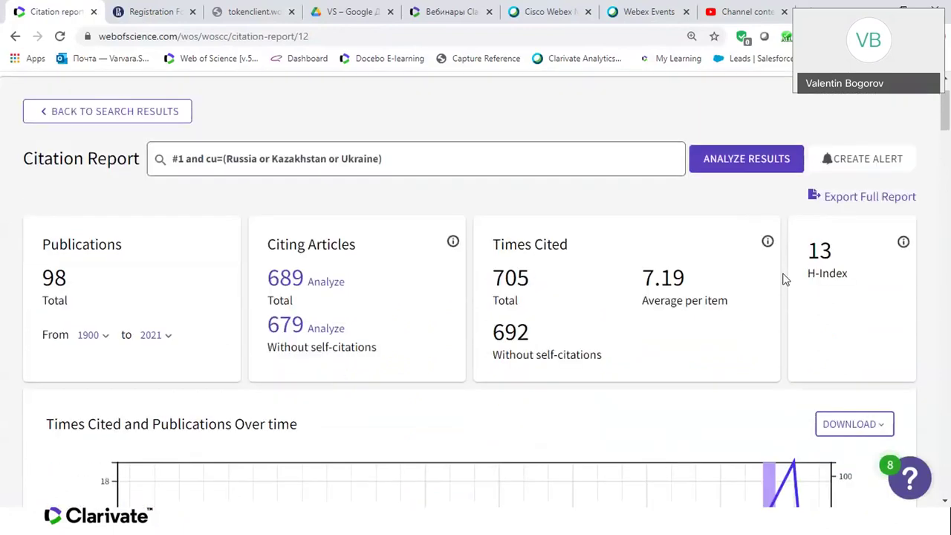
left_click(865, 199)
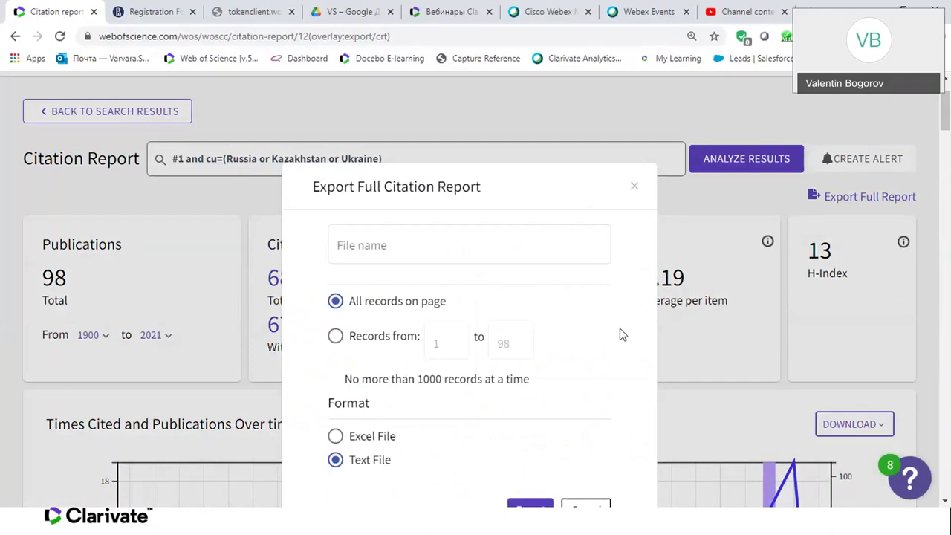
scroll(622, 333, "down", 1)
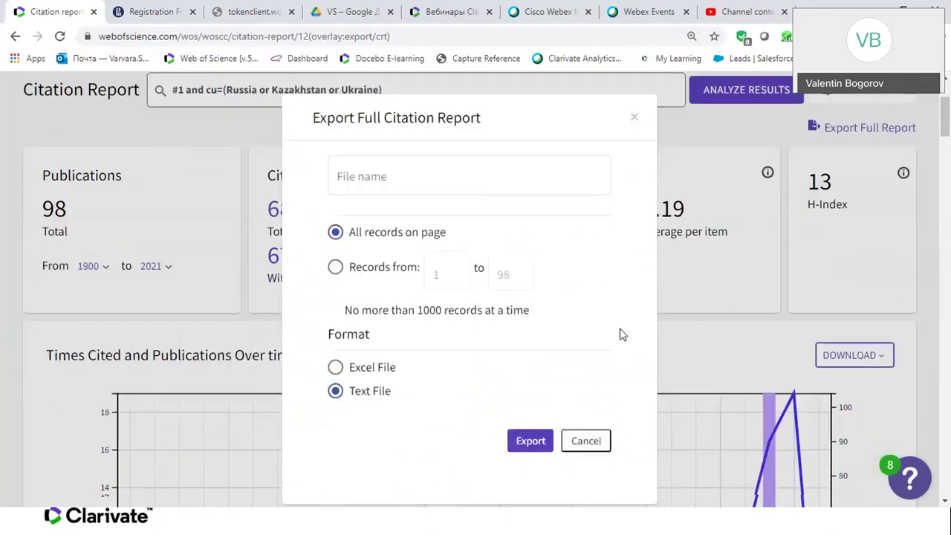
left_click(339, 365)
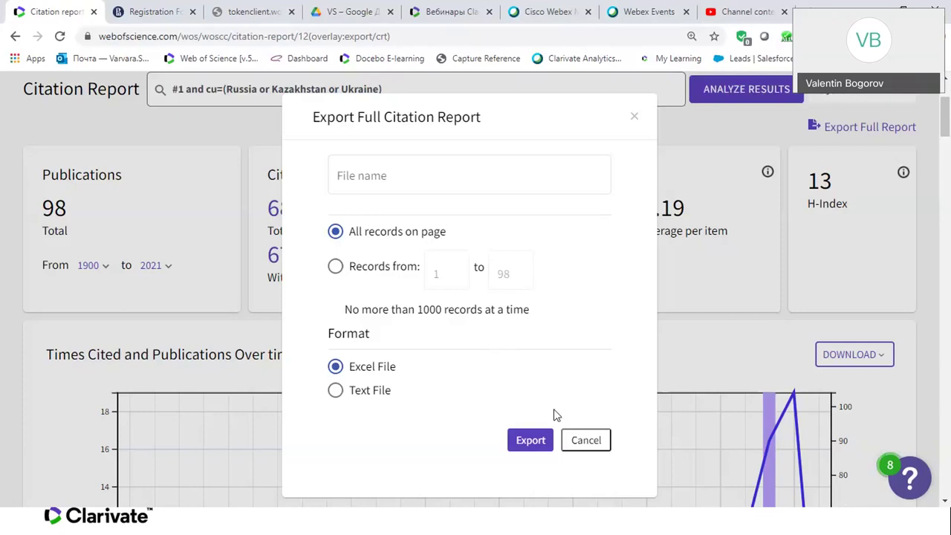
left_click(636, 119)
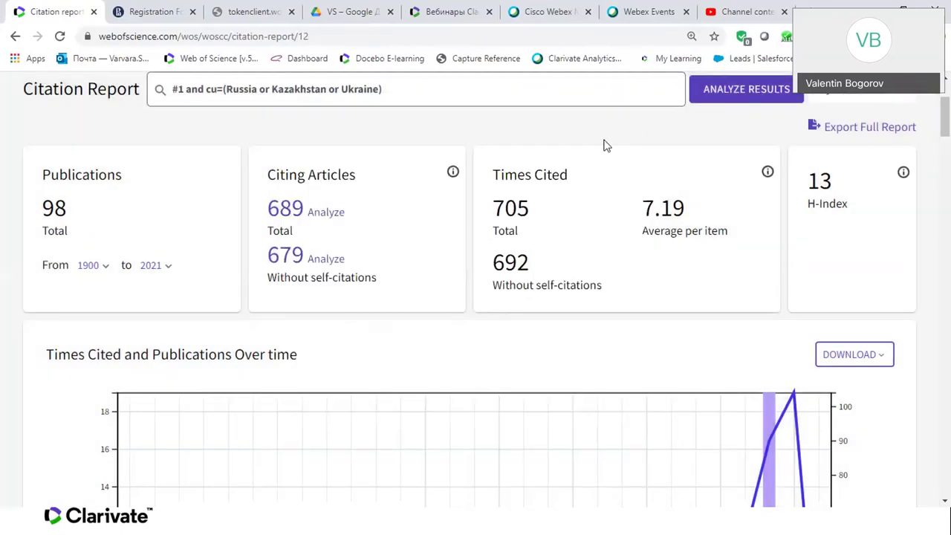
scroll(605, 144, "up", 2)
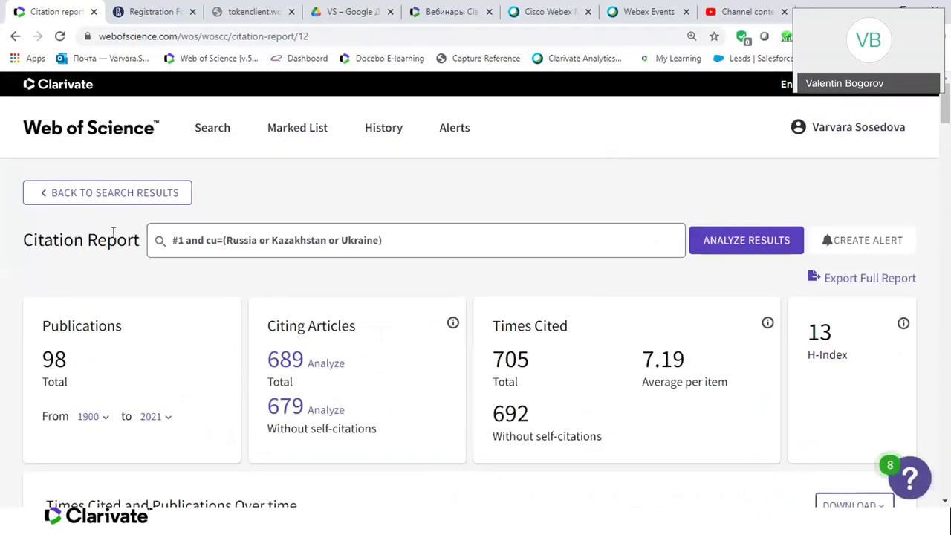
- View the full record of the first article in the search results, and return to the Web of Science start page
left_click(110, 194)
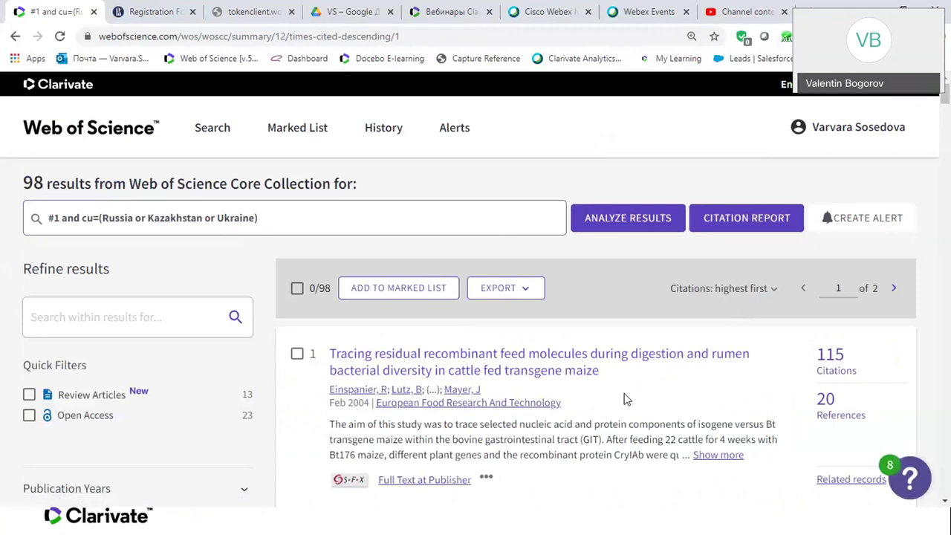
left_click(588, 368)
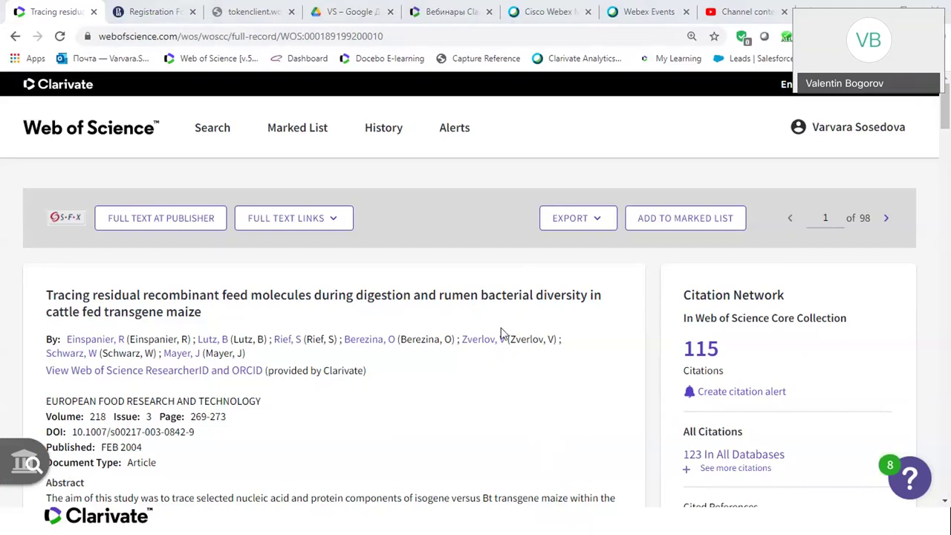
left_click(108, 134)
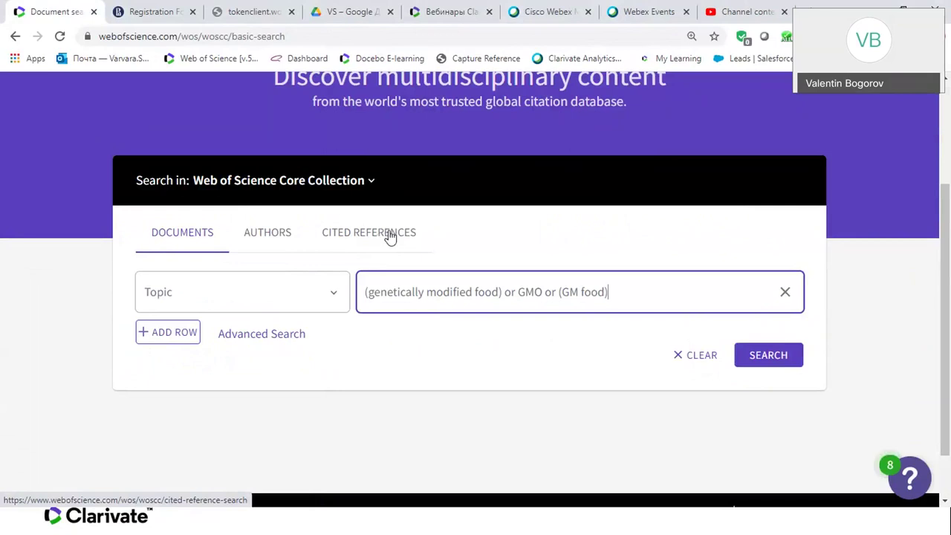
- Open the cited references search and examine the field choices available for its second and third rows
left_click(389, 236)
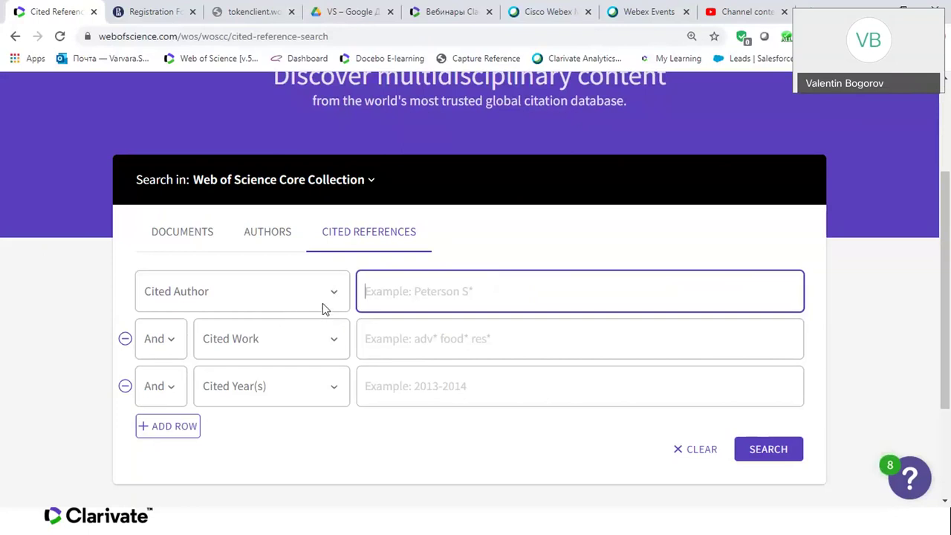
left_click(337, 341)
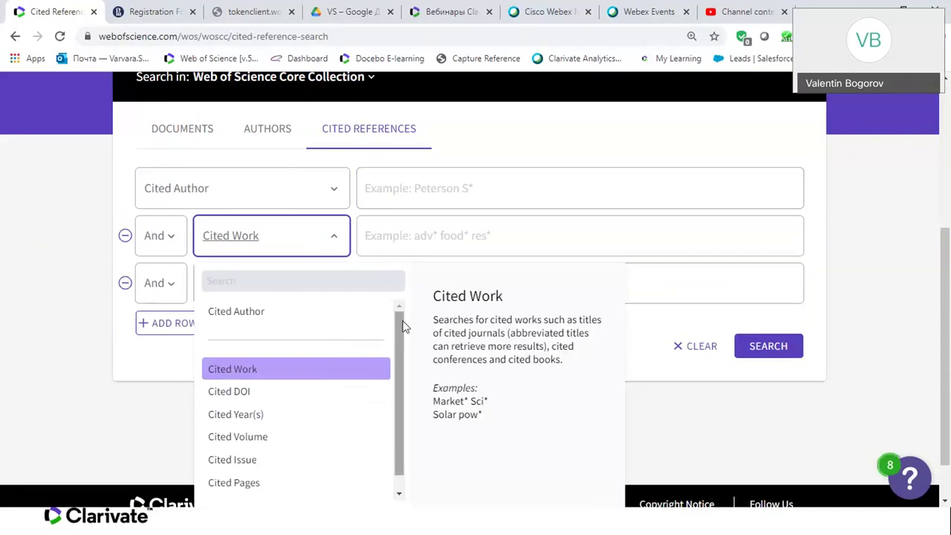
left_click(647, 324)
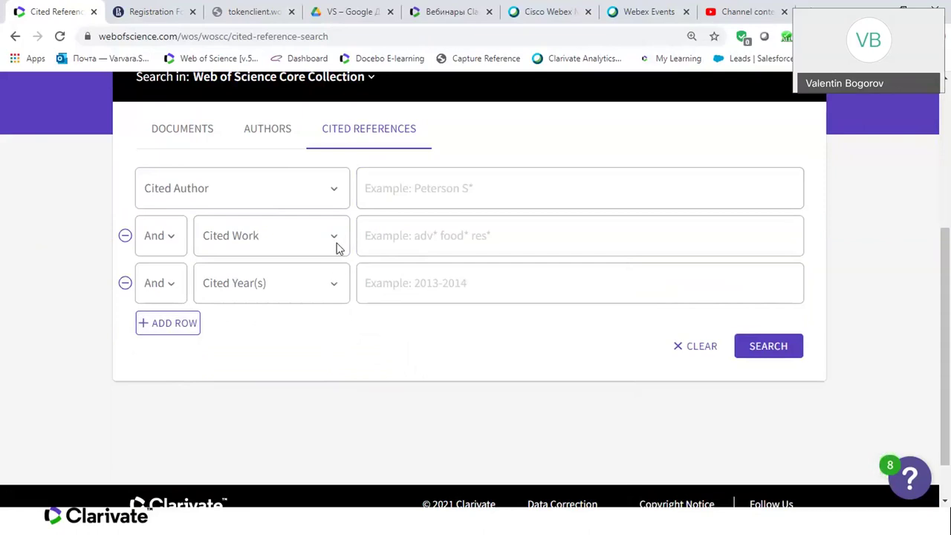
left_click(334, 285)
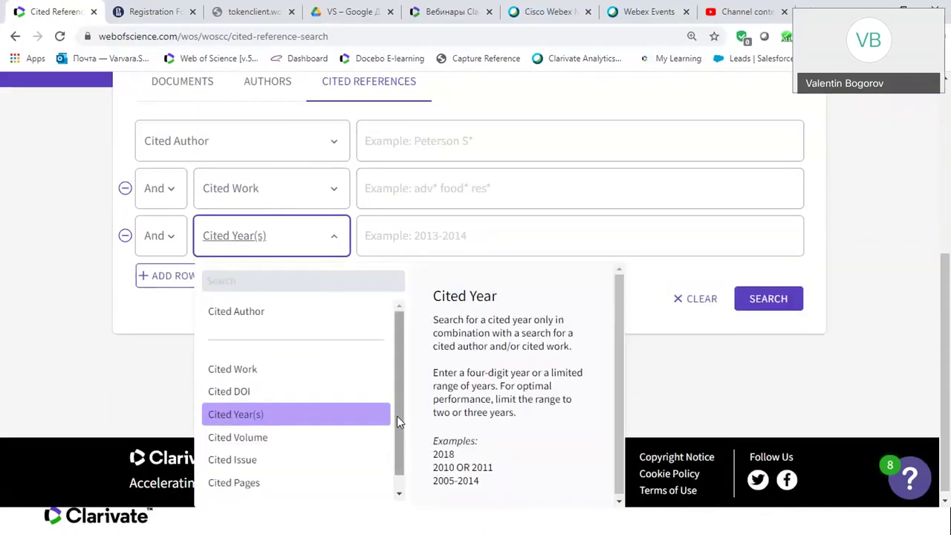
left_click_drag(397, 416, 416, 444)
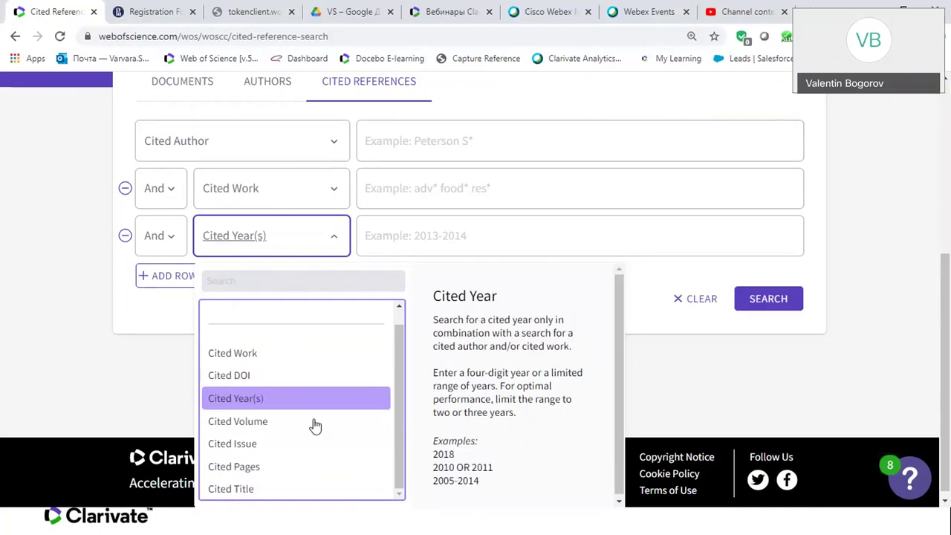
left_click(662, 331)
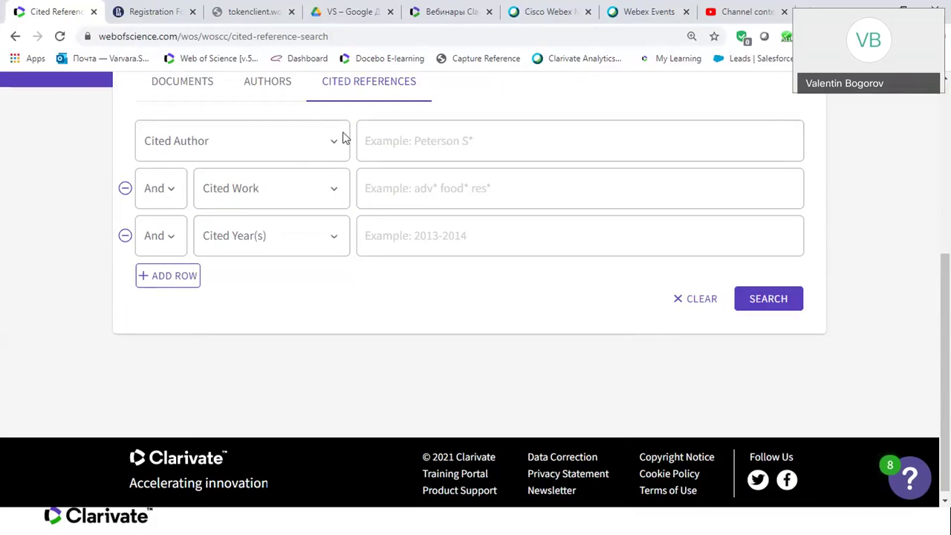
- Enter "tolsto? l*" as the cited author
left_click(409, 142)
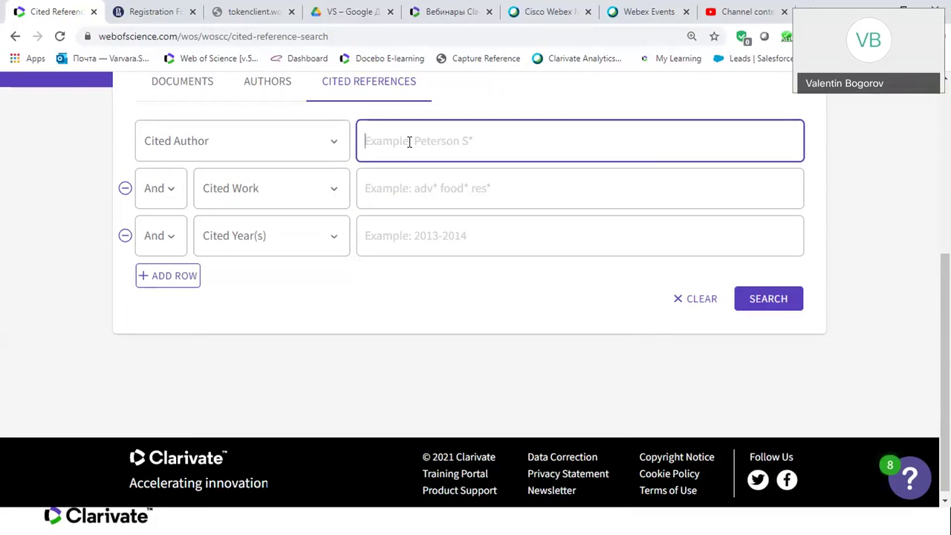
type("t")
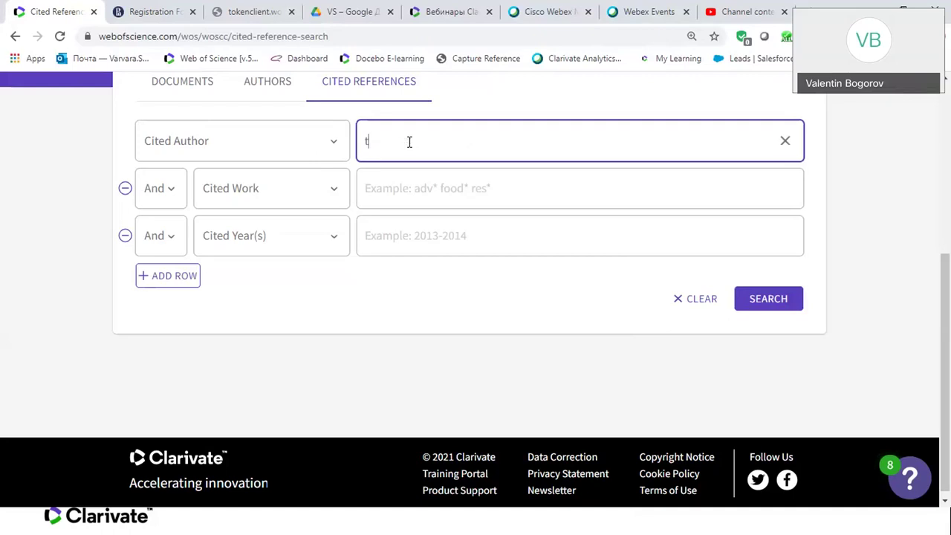
type("ols")
type("toy")
key("BackSpace")
type("?")
key("BackSpace")
key("BackSpace")
key("BackSpace")
key("BackSpace")
key("BackSpace")
key("BackSpace")
key("BackSpace")
type("l*")
- Enter "war*" as the cited work and run the cited reference search
left_click(453, 186)
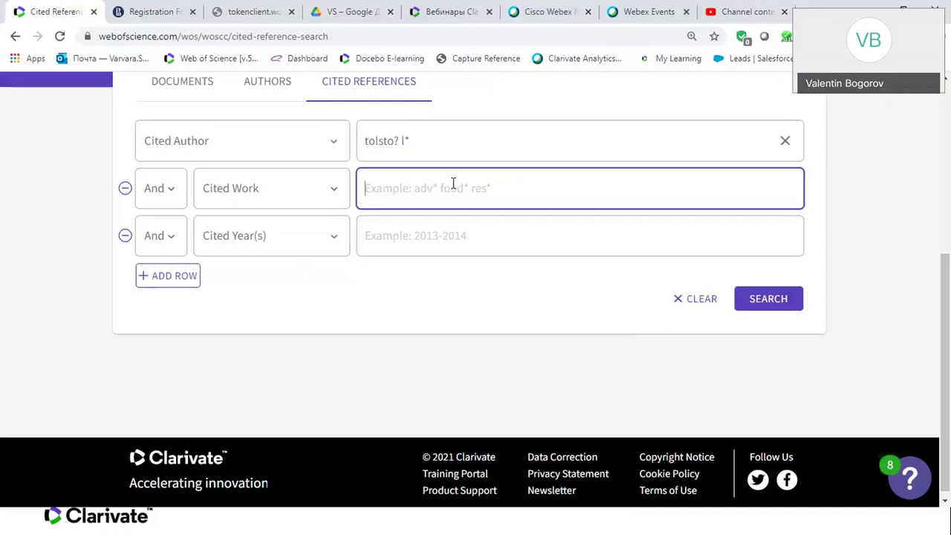
type("war*")
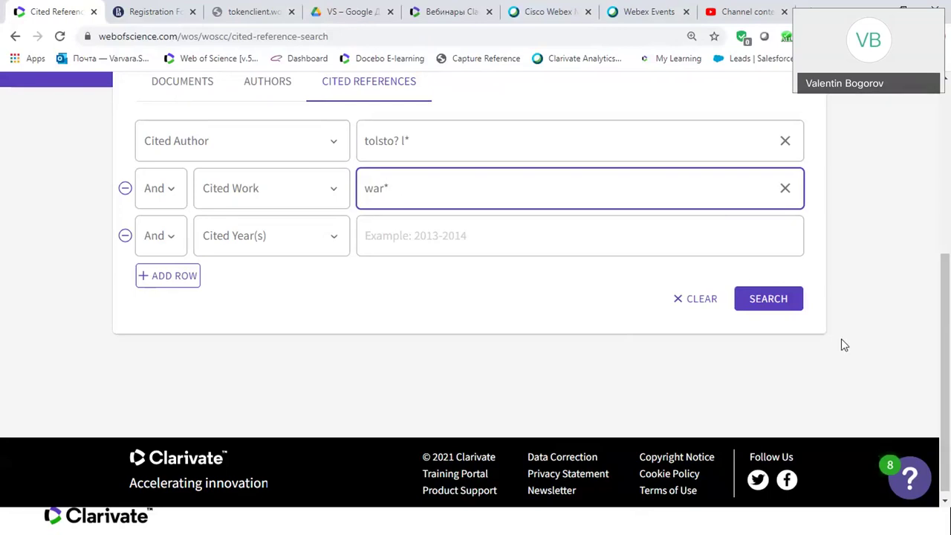
left_click(771, 301)
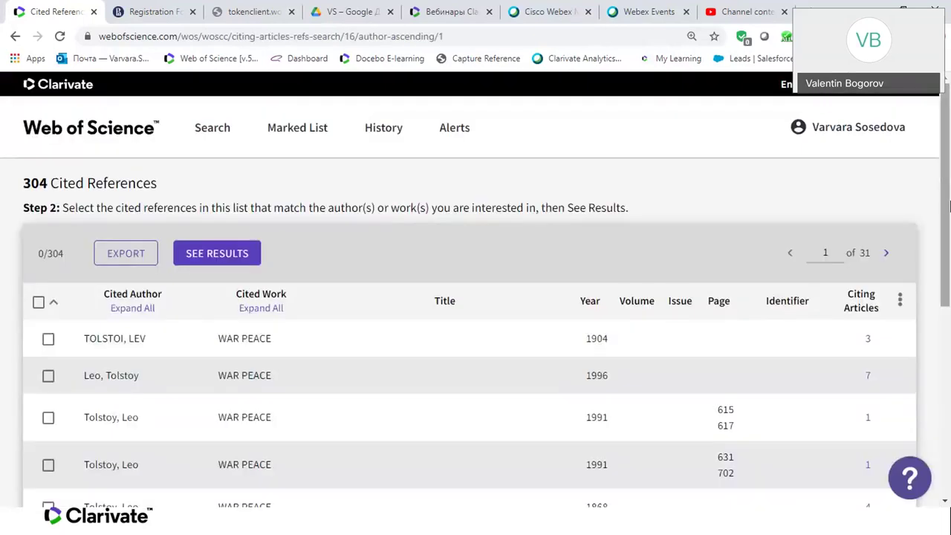
- Select the War Peace references from 1996, 1991 (page 615) and 1868 individually, and clear these selections
scroll(946, 216, "down", 1)
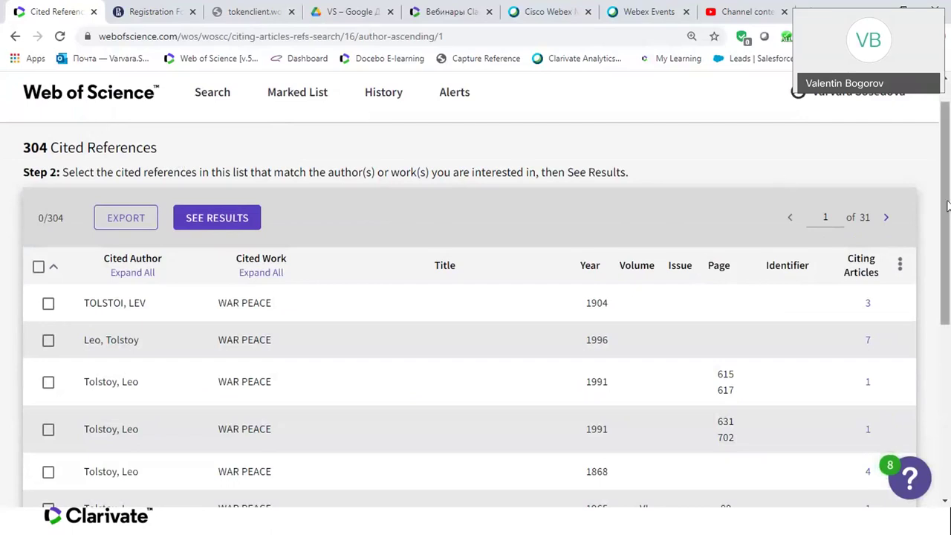
scroll(671, 278, "down", 1)
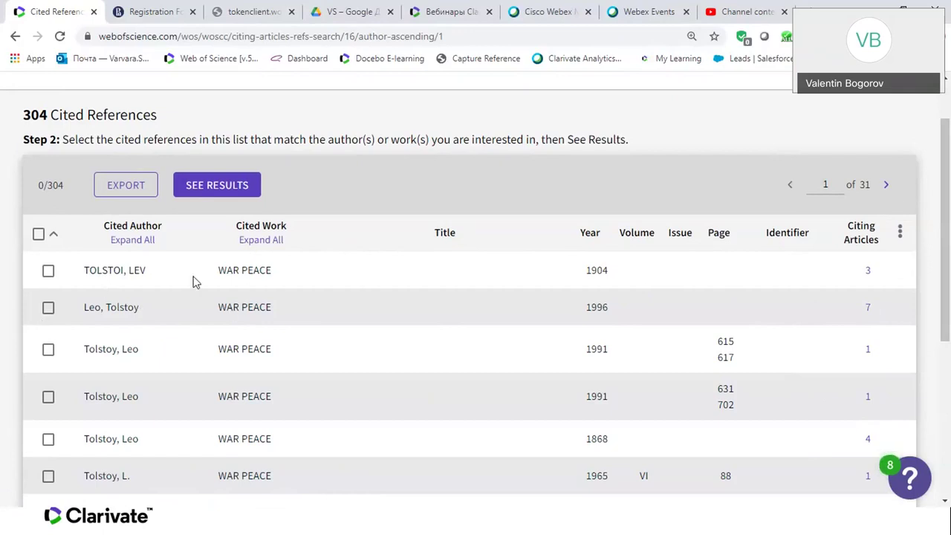
left_click(48, 310)
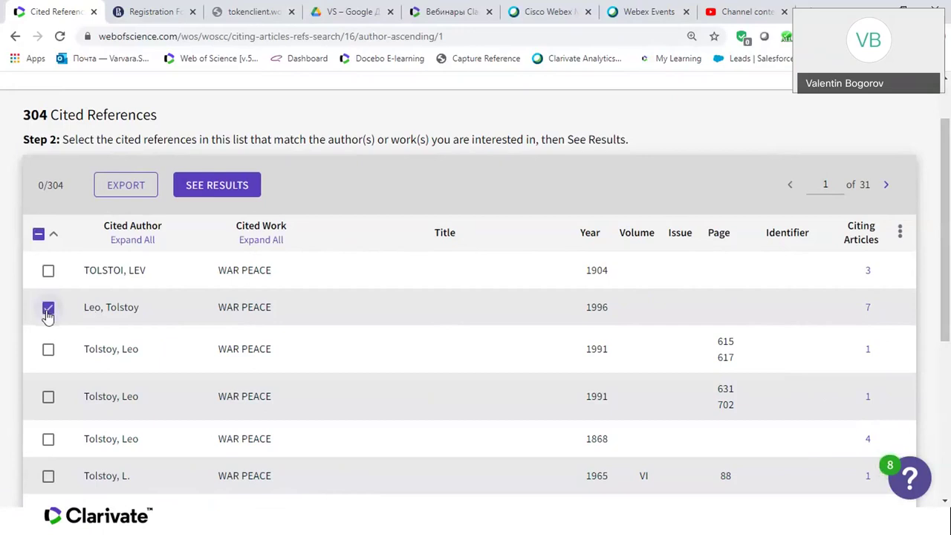
left_click(48, 349)
left_click(48, 440)
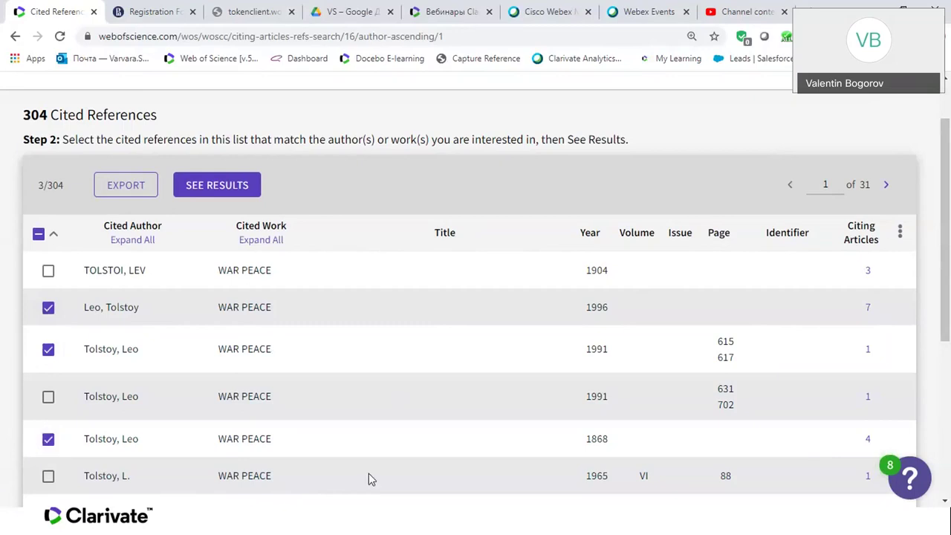
left_click(47, 308)
left_click(47, 351)
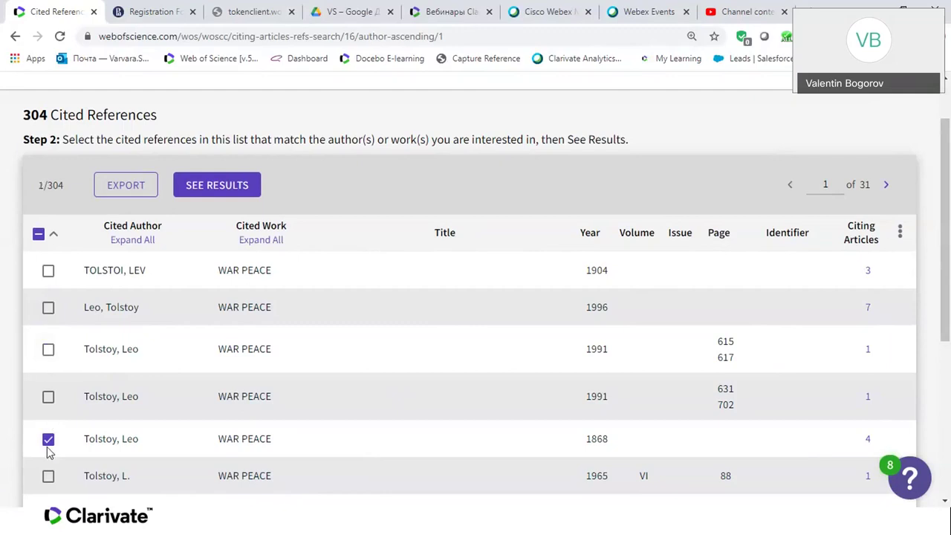
left_click(47, 440)
- Select all cited references on the current page at once, and clear the selection
left_click(38, 235)
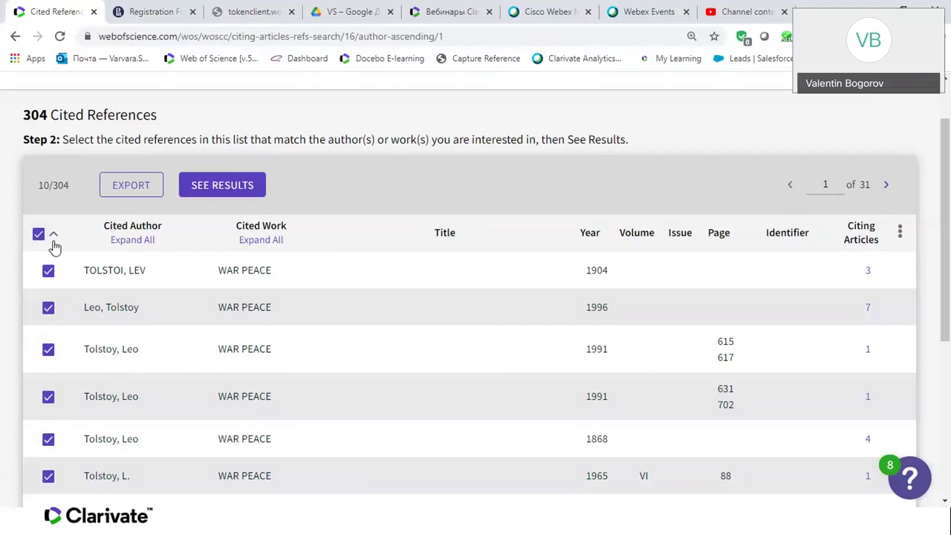
double_click(42, 185)
left_click(41, 236)
- Select the cited references across all pages using the 1,000-record selection option
left_click(53, 236)
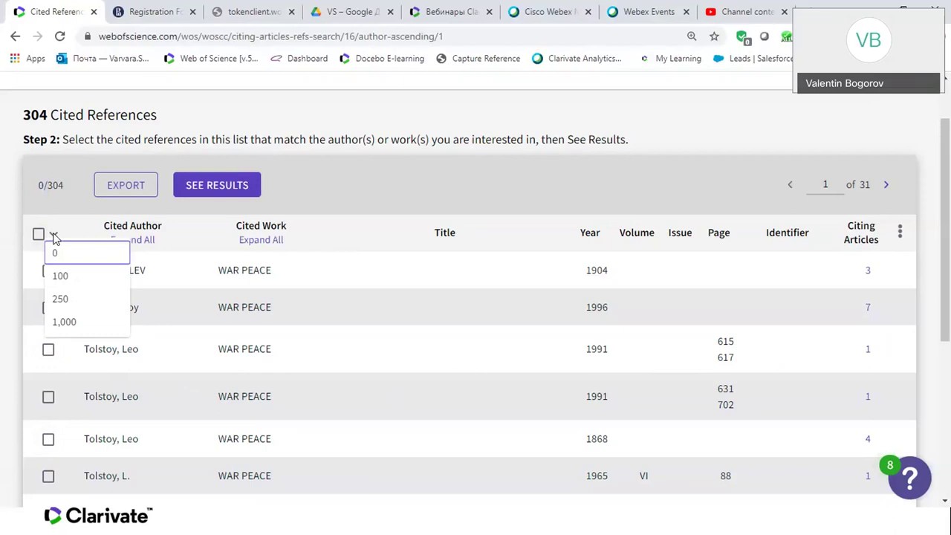
left_click(64, 321)
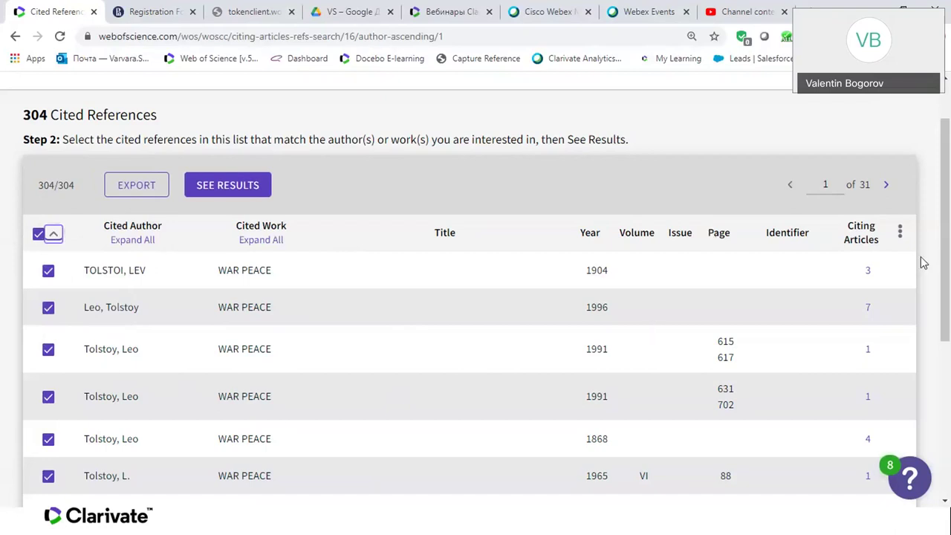
left_click_drag(946, 270, 912, 246)
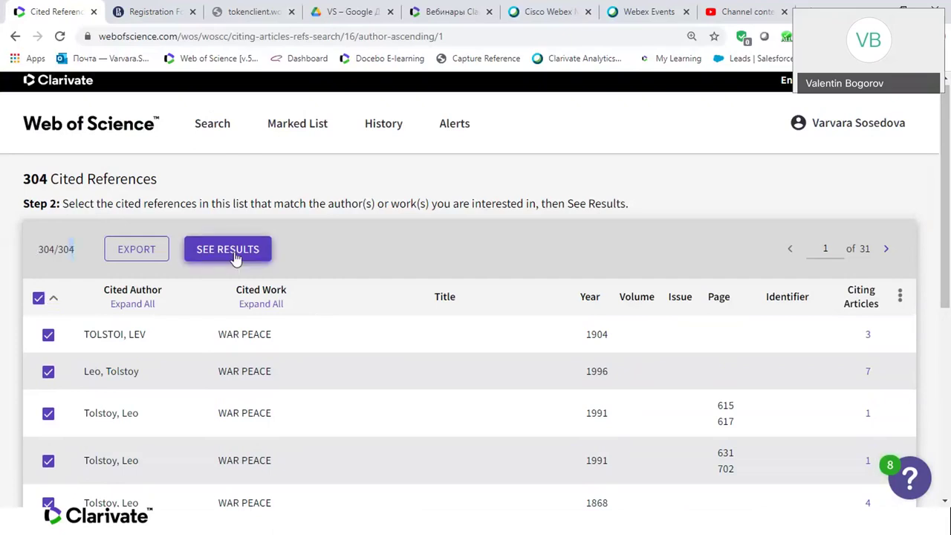
- View the export options for the selected cited references and close them without exporting
left_click(196, 241)
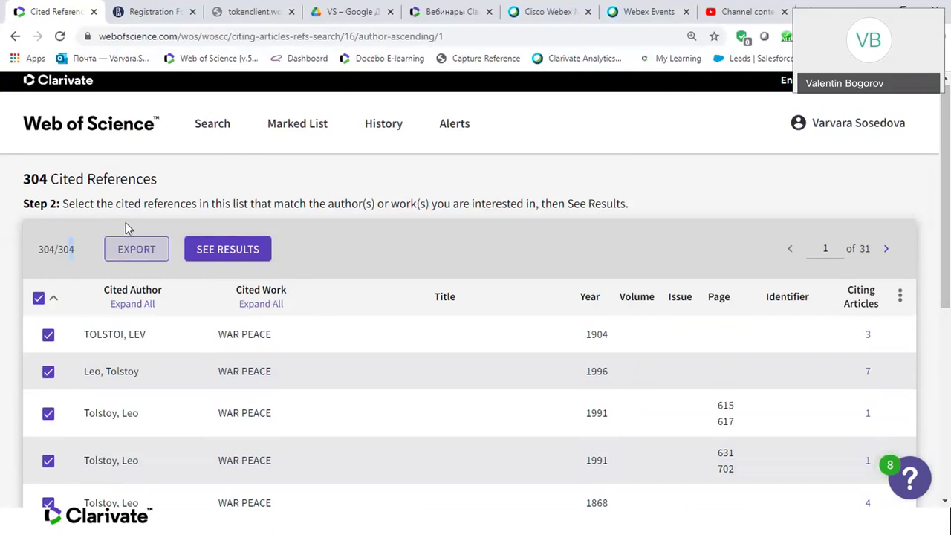
left_click(137, 253)
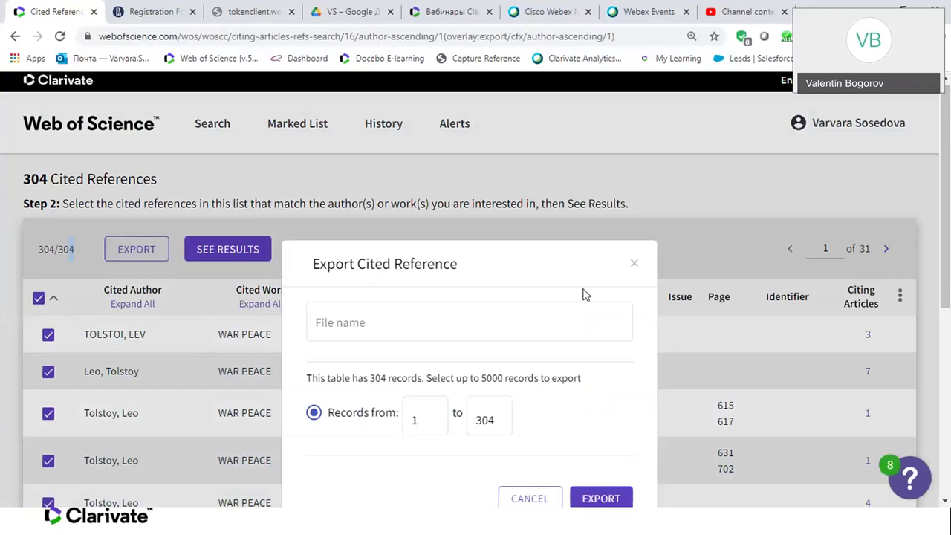
left_click(634, 263)
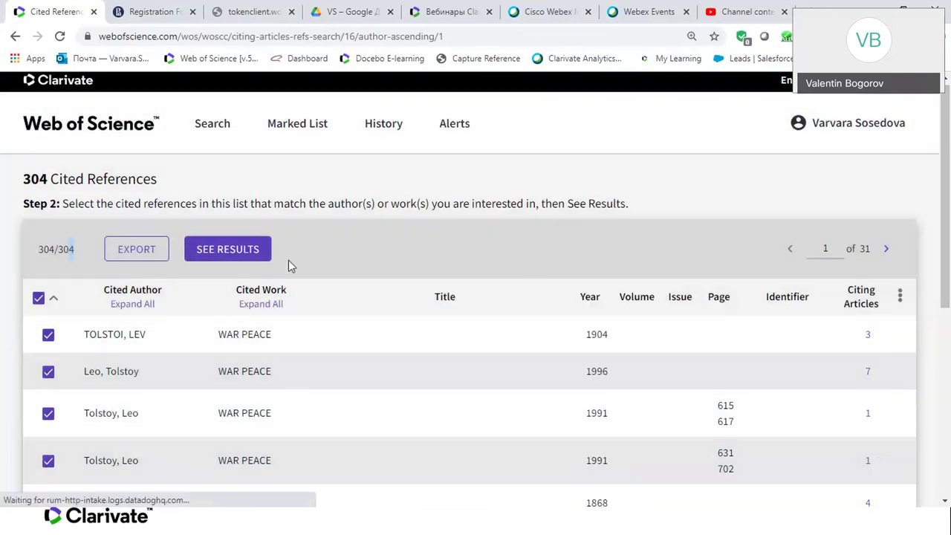
- Show the articles citing the selected references and look over the results list
left_click(241, 255)
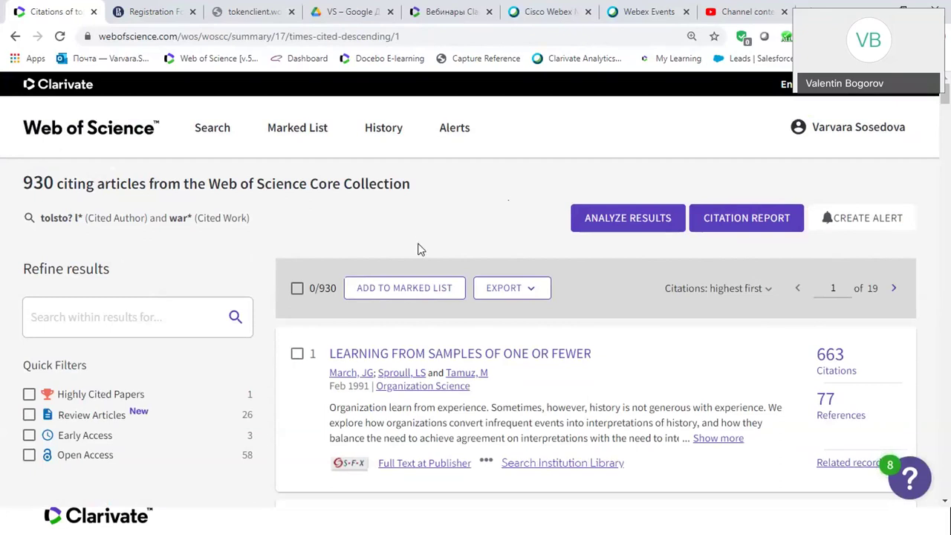
scroll(418, 250, "down", 1)
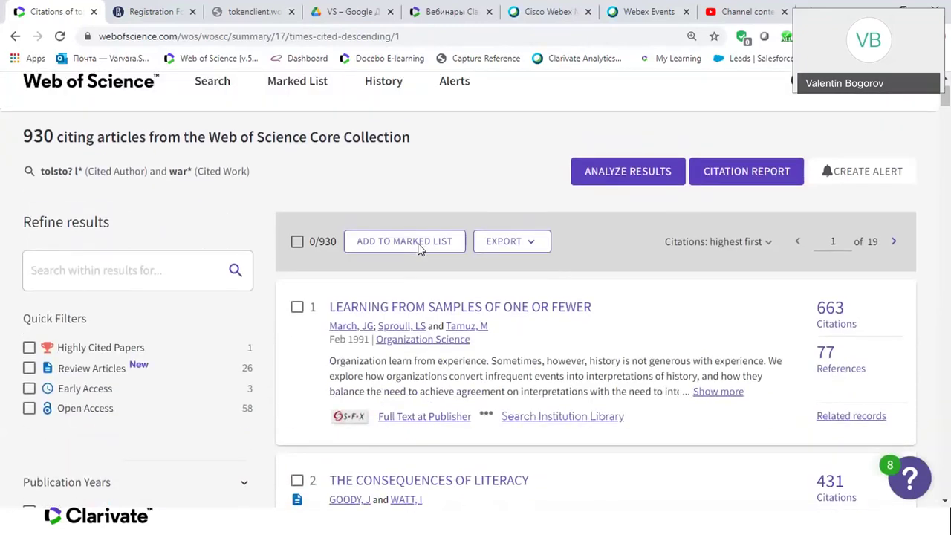
scroll(418, 250, "down", 3)
scroll(418, 250, "up", 2)
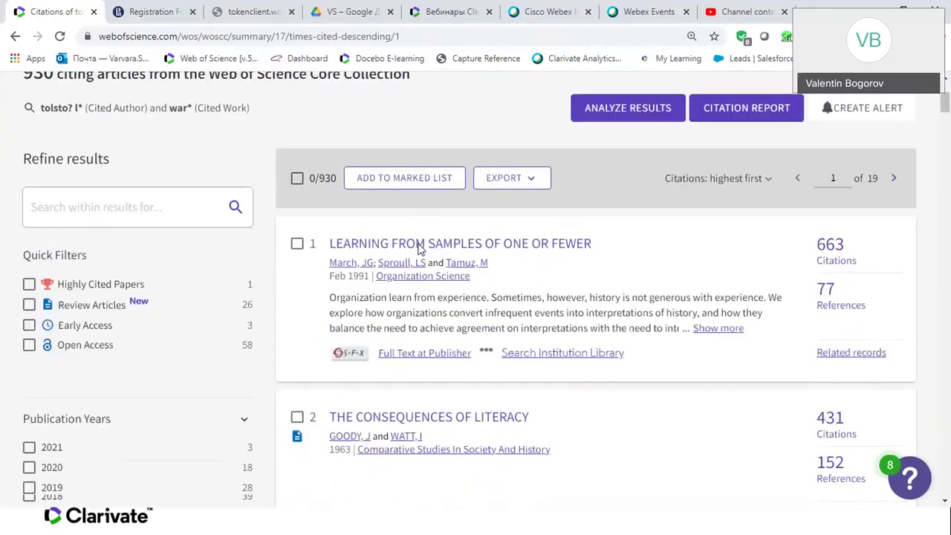
scroll(418, 250, "down", 1)
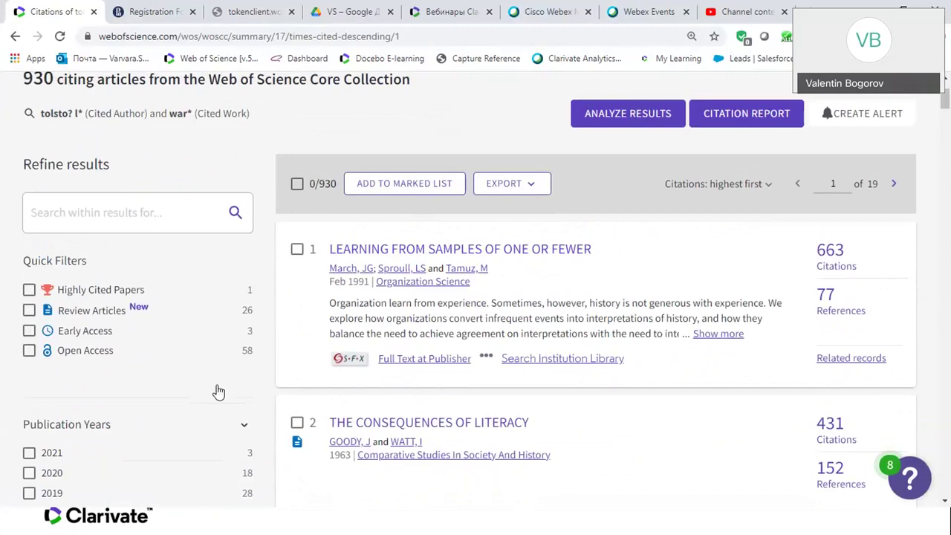
- Expand the full Publication Years filter for the citing articles, look through the years, and collapse it again
scroll(216, 390, "down", 1)
scroll(215, 391, "down", 3)
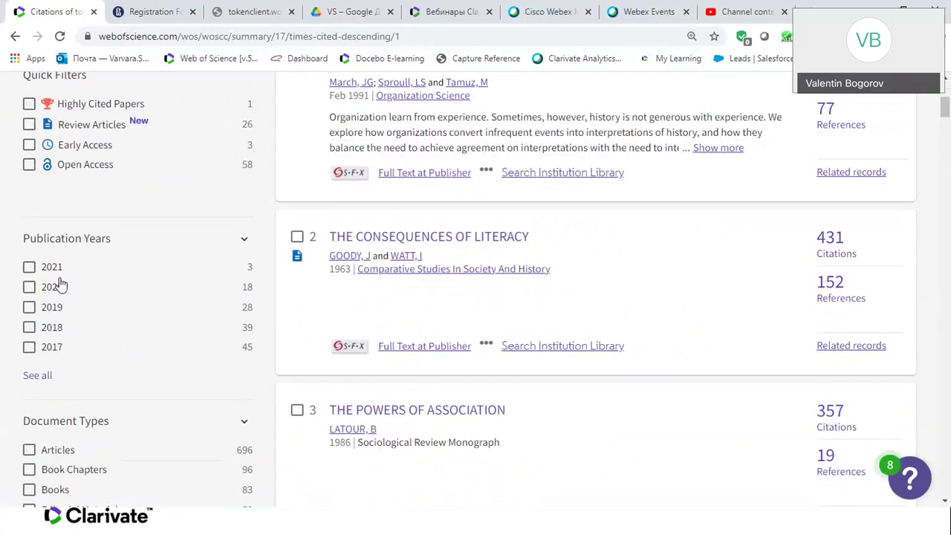
left_click(37, 377)
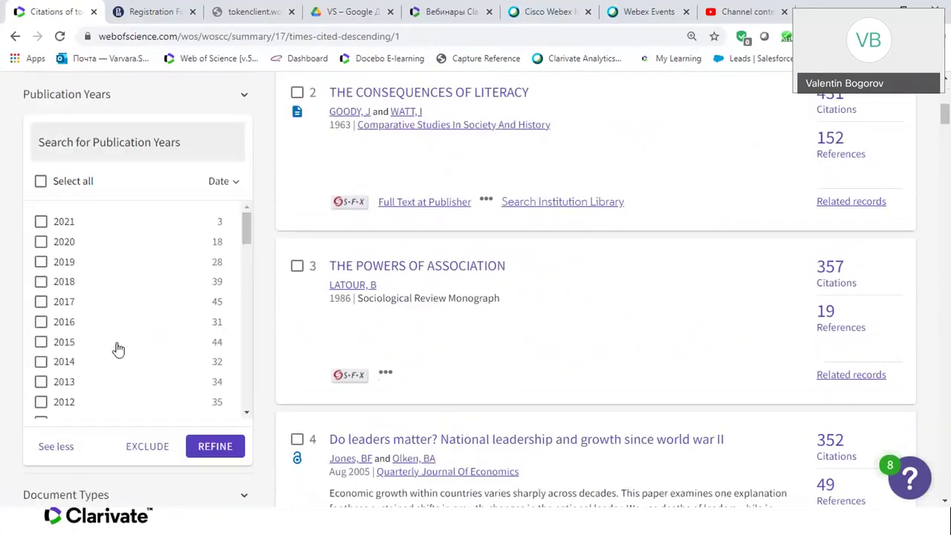
scroll(117, 348, "down", 3)
scroll(118, 348, "down", 1)
scroll(116, 348, "up", 4)
left_click(248, 107)
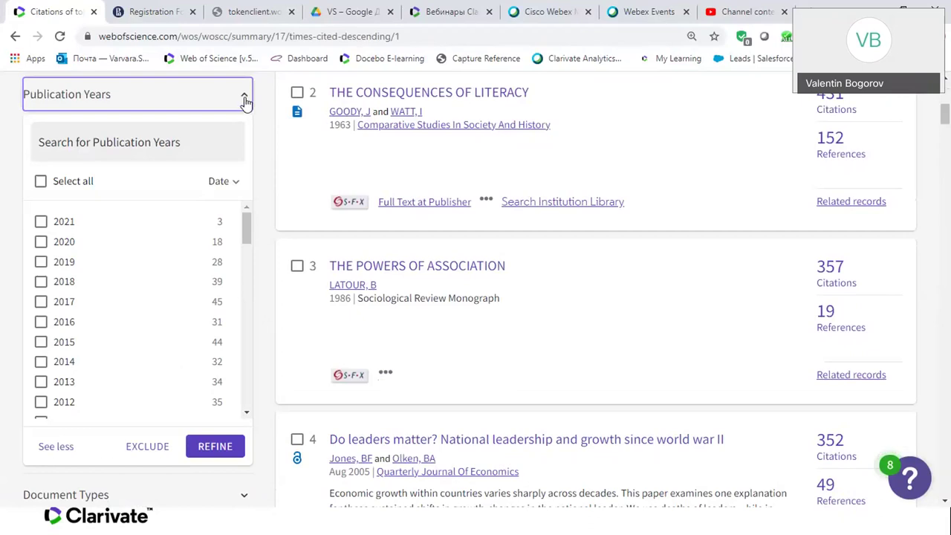
left_click(56, 453)
scroll(192, 269, "up", 1)
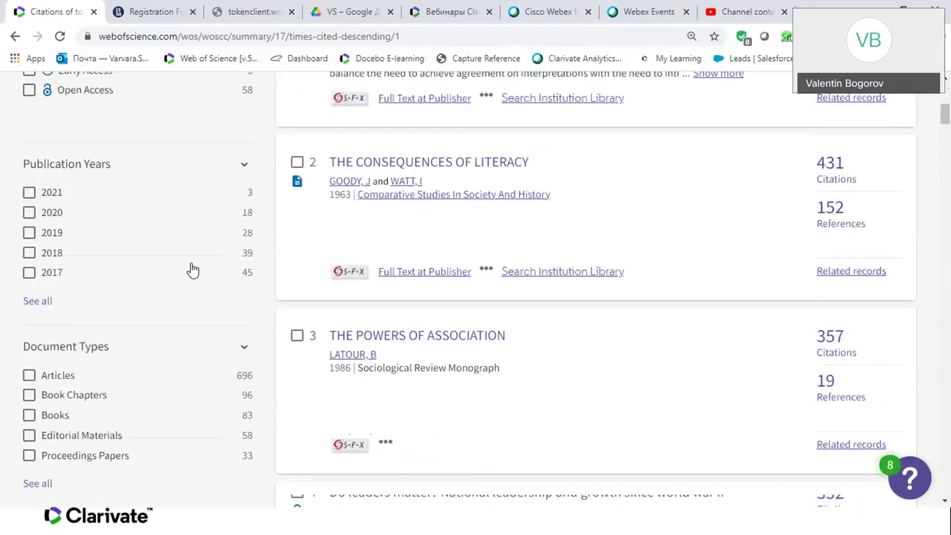
scroll(192, 270, "up", 5)
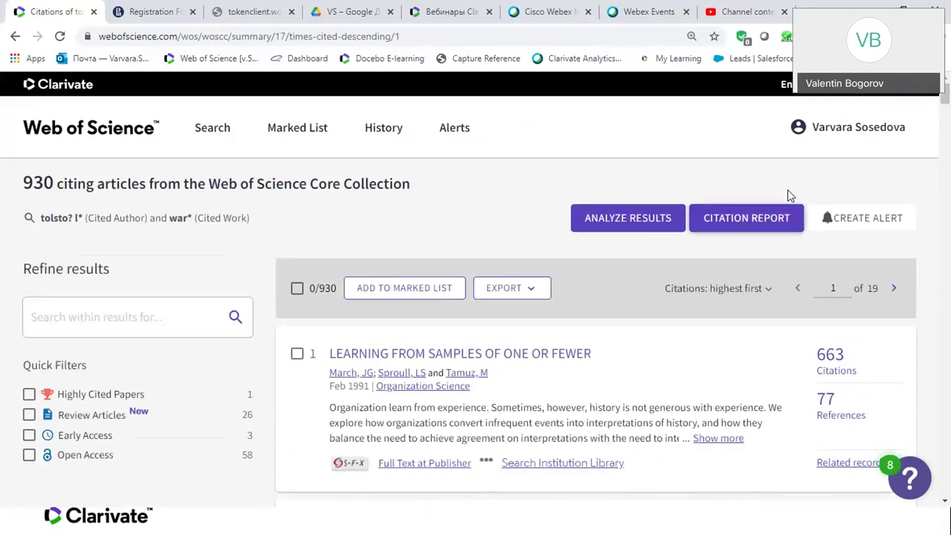
- Analyze the citing articles and examine the treemap of their Web of Science Categories
left_click(635, 221)
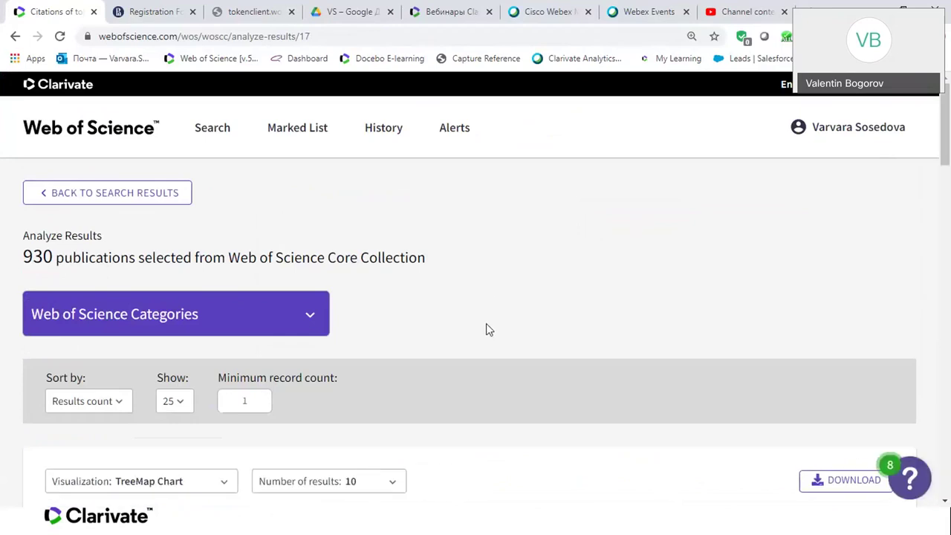
scroll(489, 329, "down", 1)
scroll(489, 329, "down", 2)
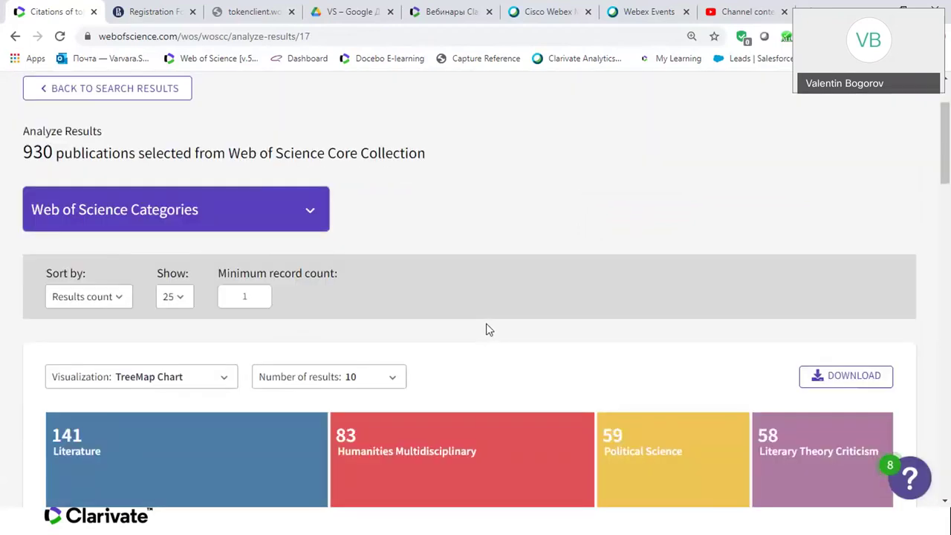
scroll(489, 330, "down", 1)
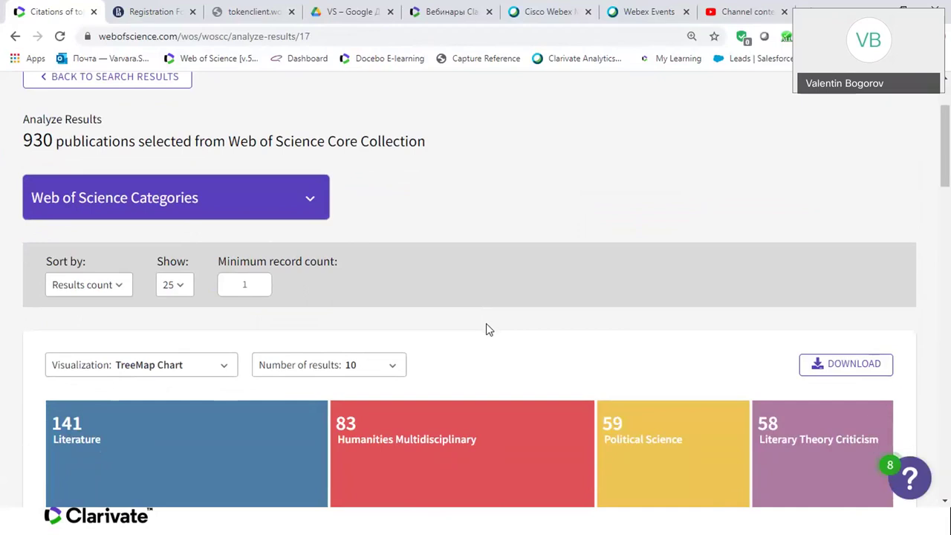
scroll(489, 330, "up", 1)
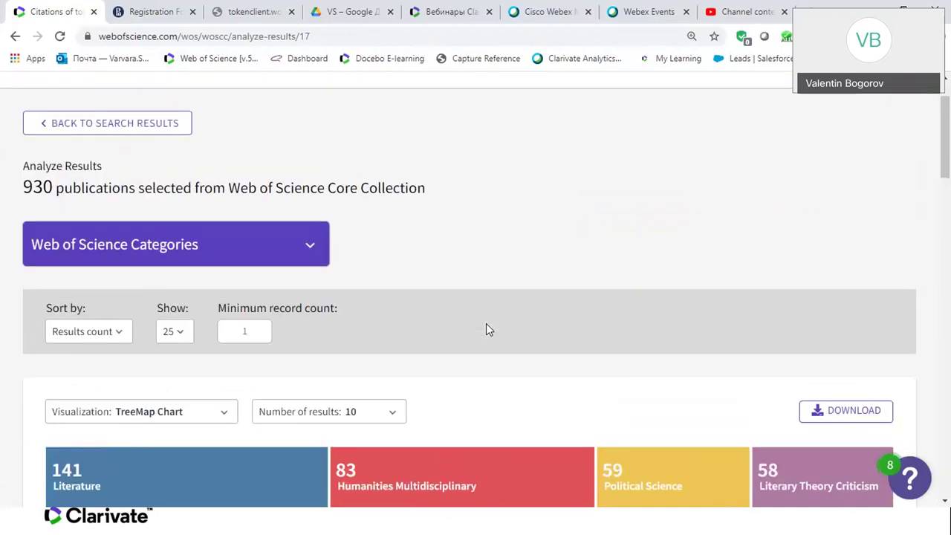
scroll(486, 324, "down", 1)
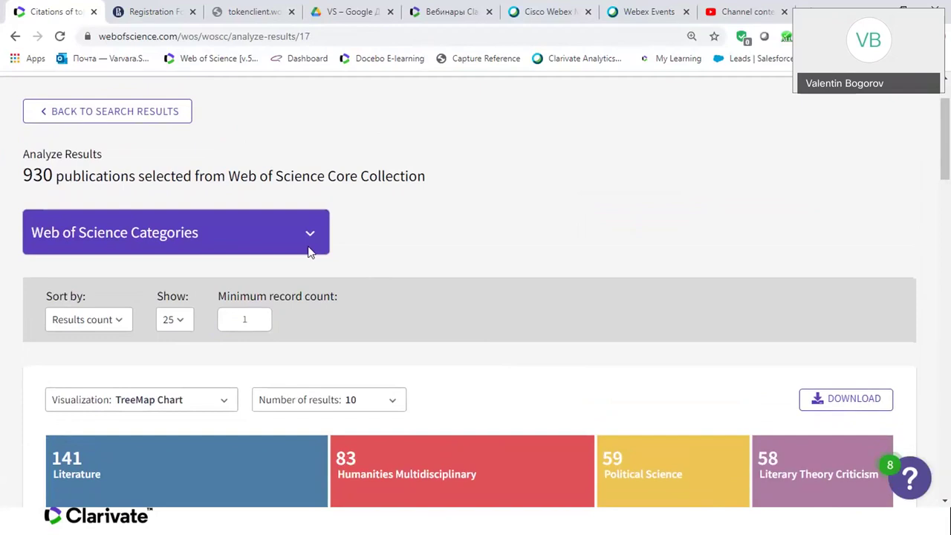
scroll(401, 269, "down", 4)
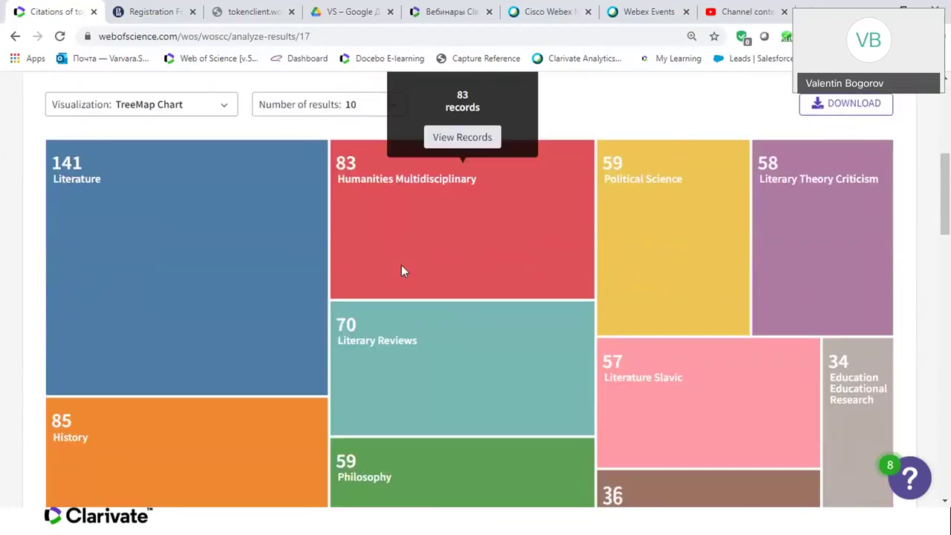
scroll(401, 271, "down", 2)
scroll(402, 271, "up", 1)
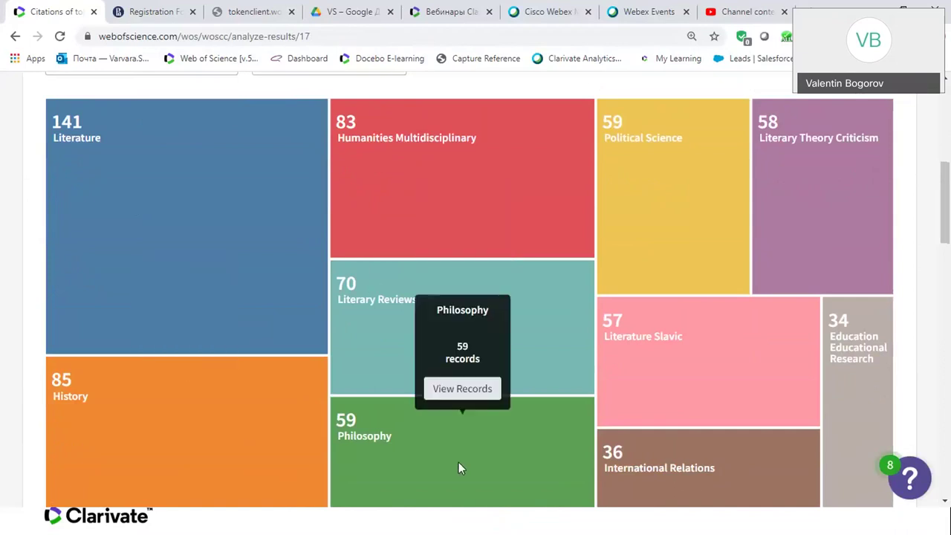
scroll(559, 442, "up", 2)
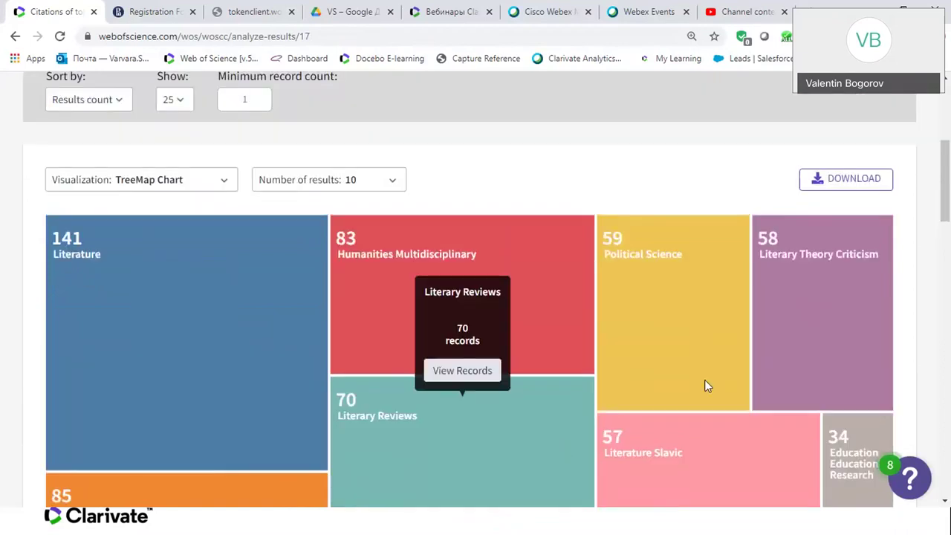
scroll(652, 385, "up", 2)
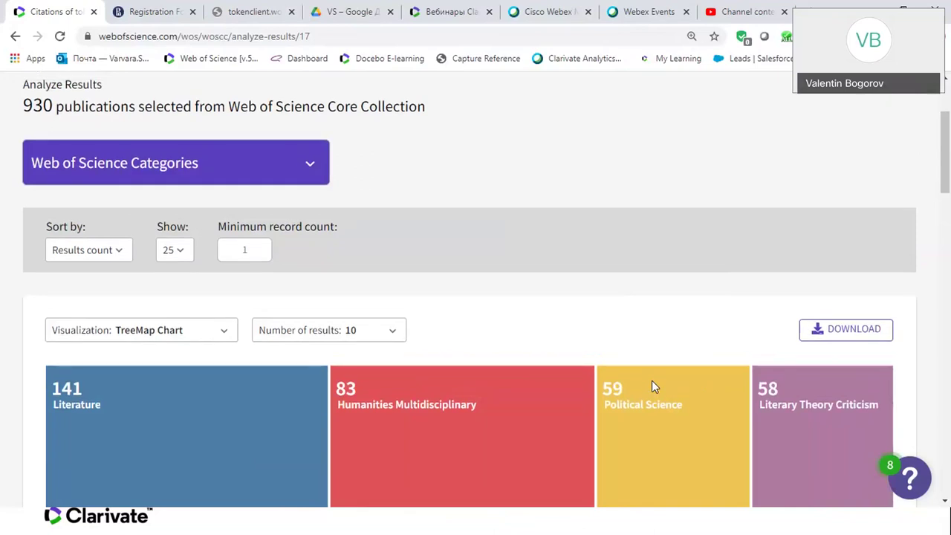
- Switch the analysis to Countries/Regions and examine the resulting treemap
left_click(312, 159)
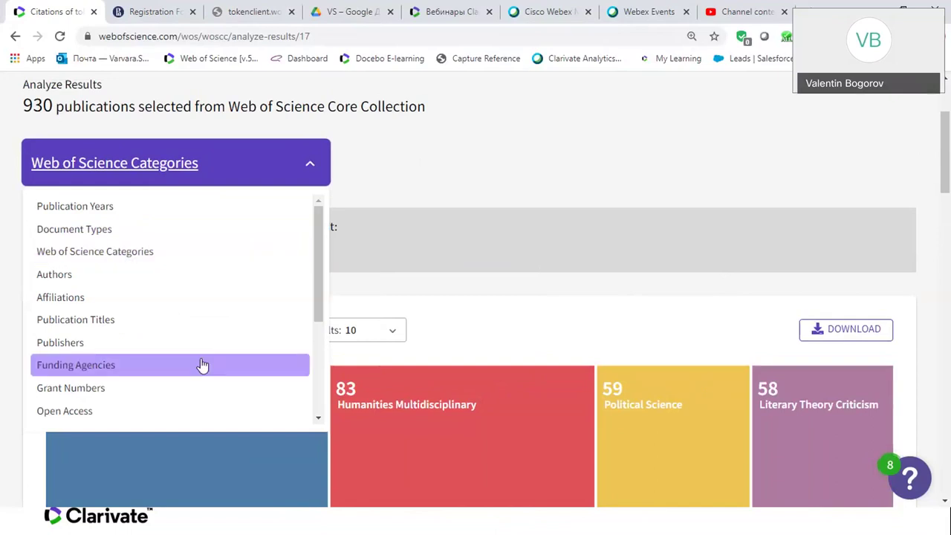
left_click_drag(316, 305, 329, 384)
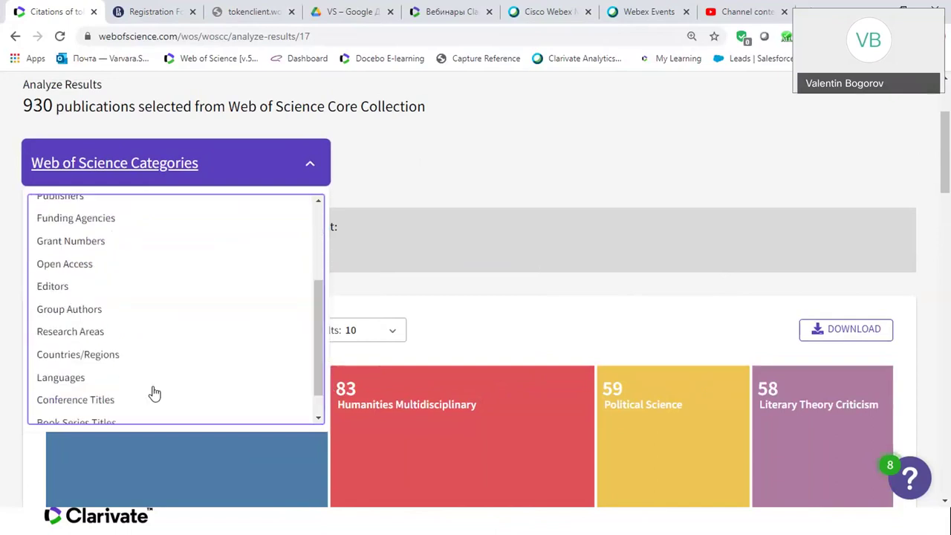
left_click(103, 355)
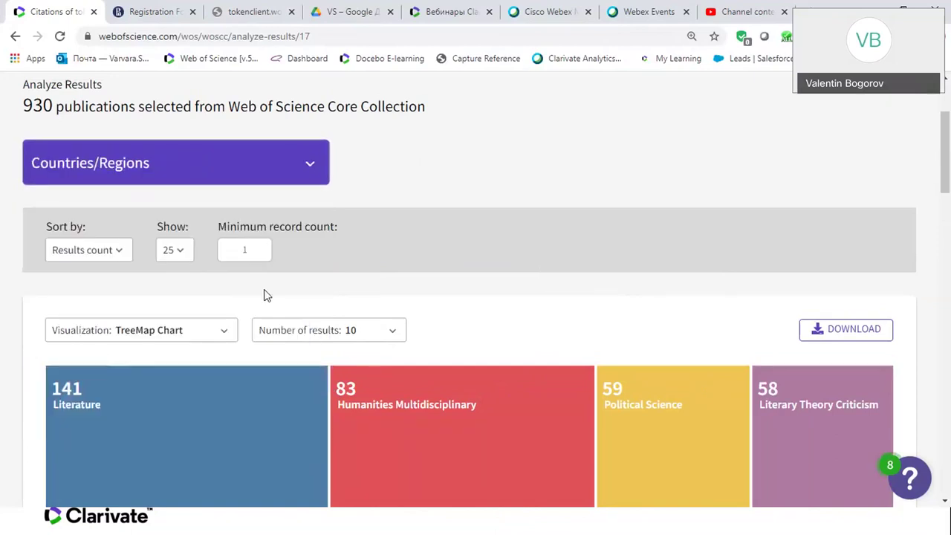
scroll(394, 300, "down", 1)
scroll(394, 299, "up", 1)
scroll(394, 300, "down", 3)
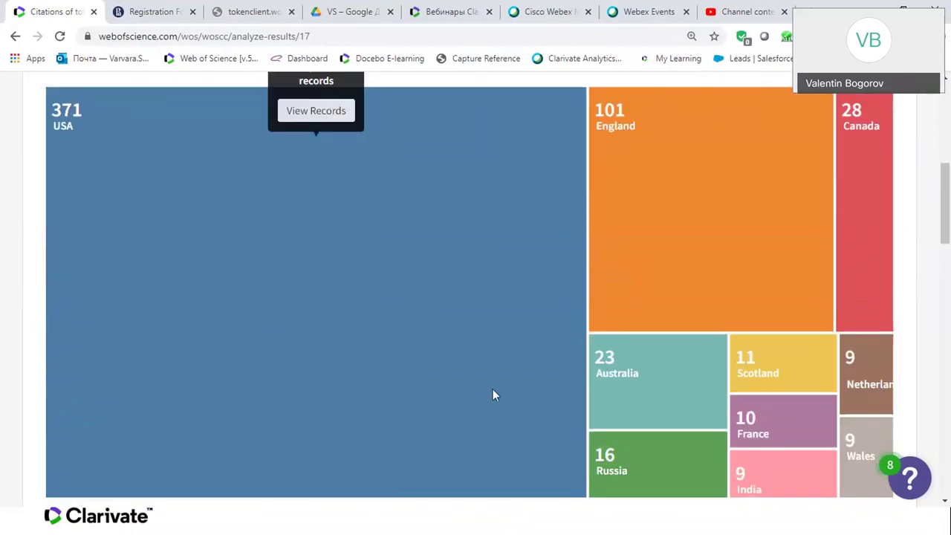
scroll(492, 388, "up", 3)
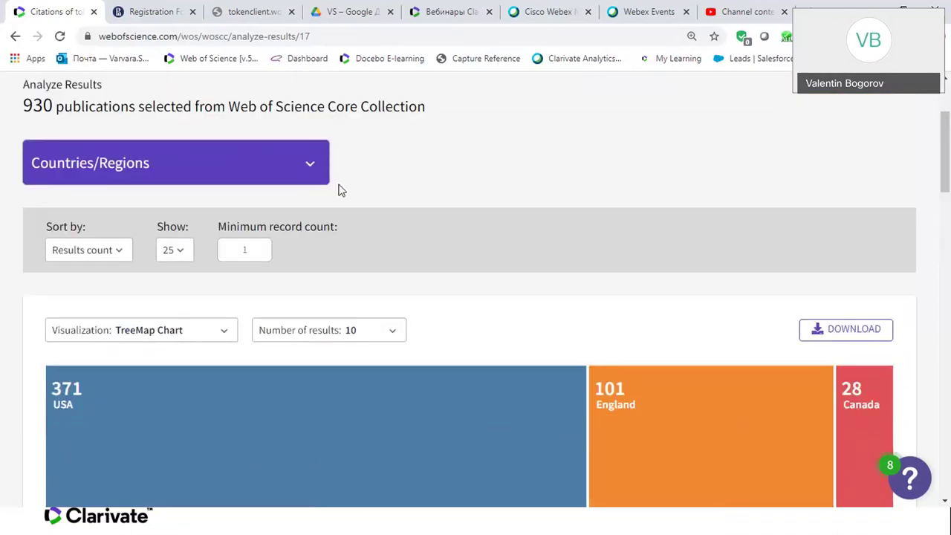
- Switch the analysis to Languages, examine its treemap and data table, and return to the citing articles list
left_click(304, 172)
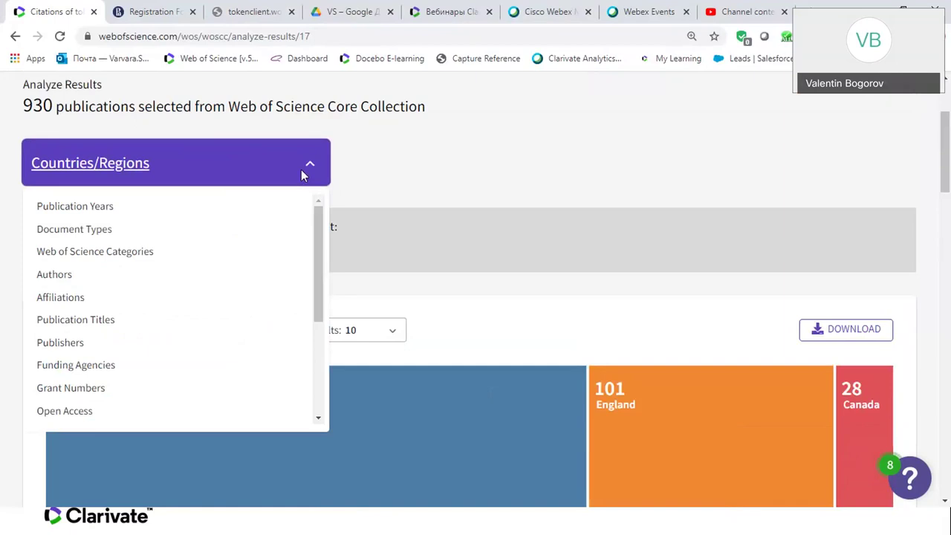
left_click_drag(319, 277, 324, 350)
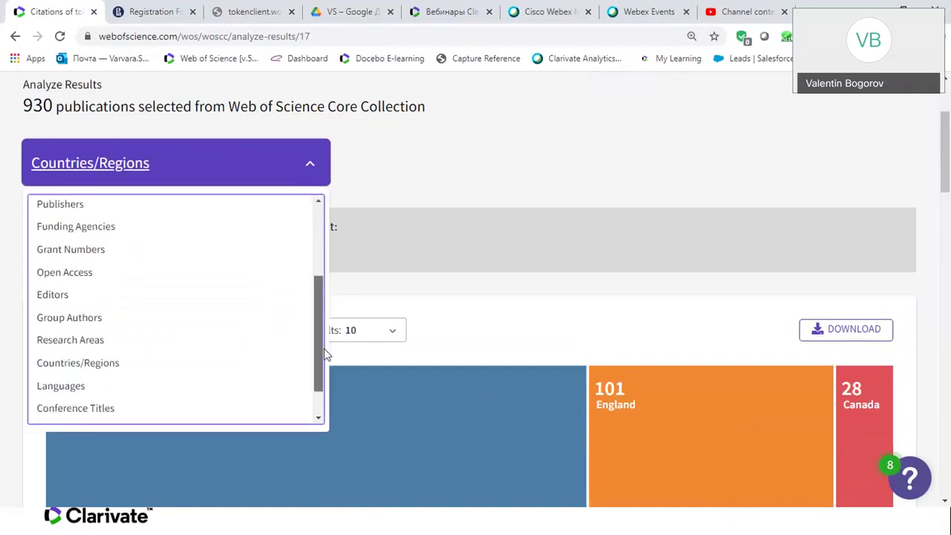
left_click(71, 387)
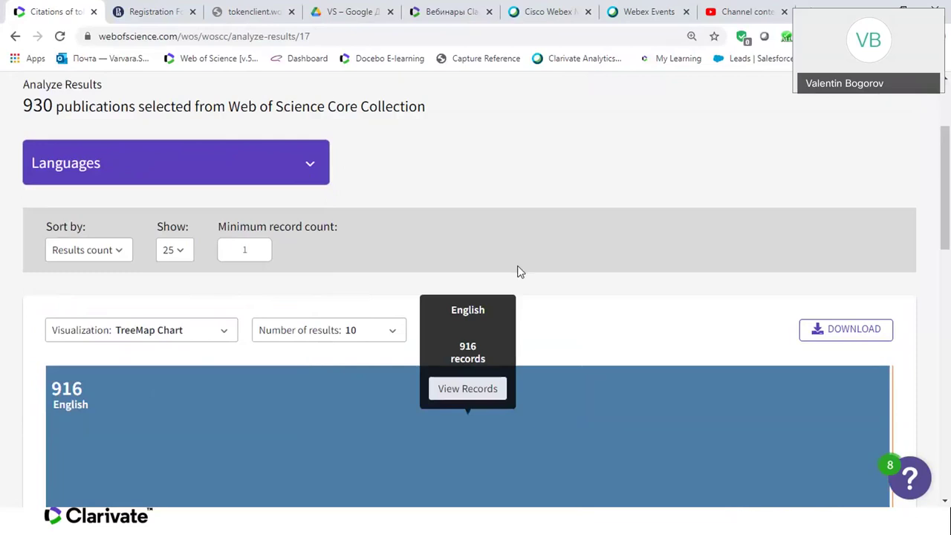
scroll(517, 269, "down", 5)
scroll(518, 269, "up", 2)
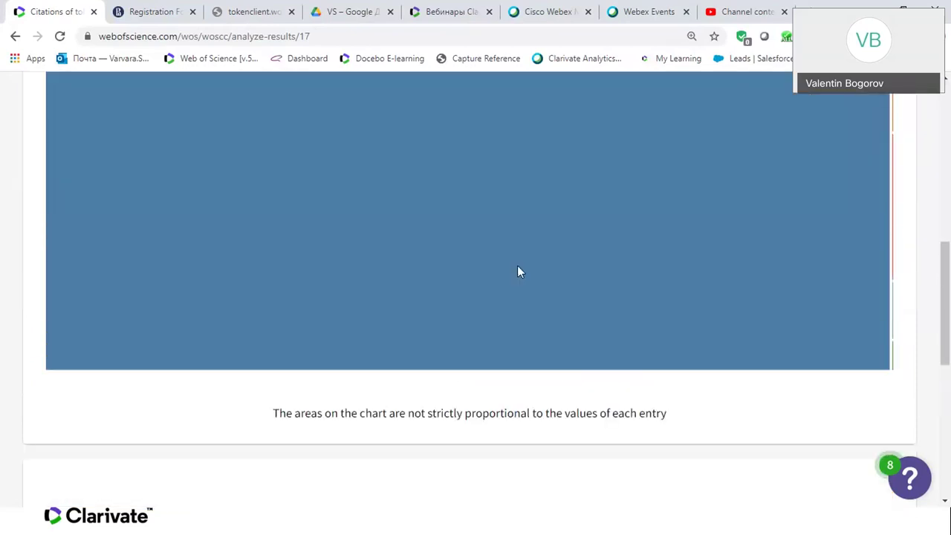
scroll(518, 269, "down", 3)
scroll(517, 269, "down", 1)
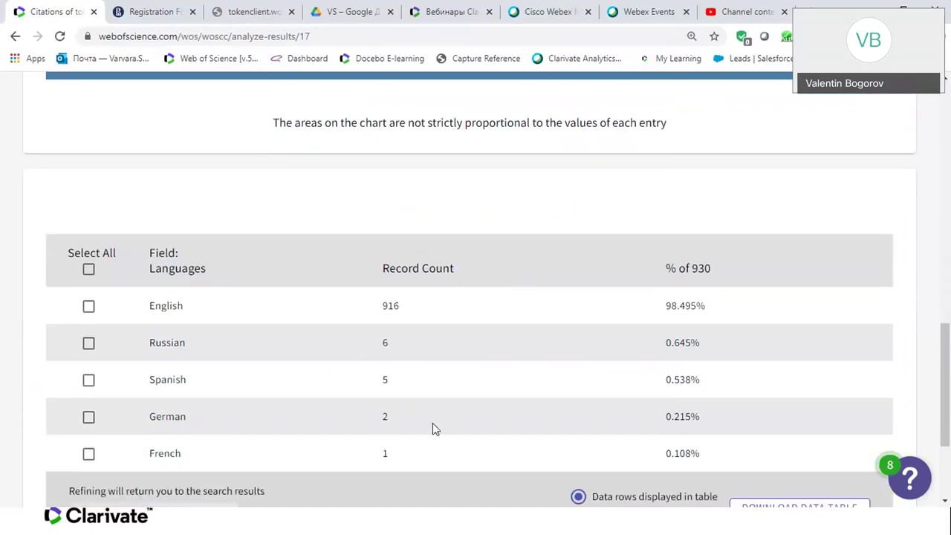
scroll(433, 427, "up", 2)
scroll(433, 423, "up", 8)
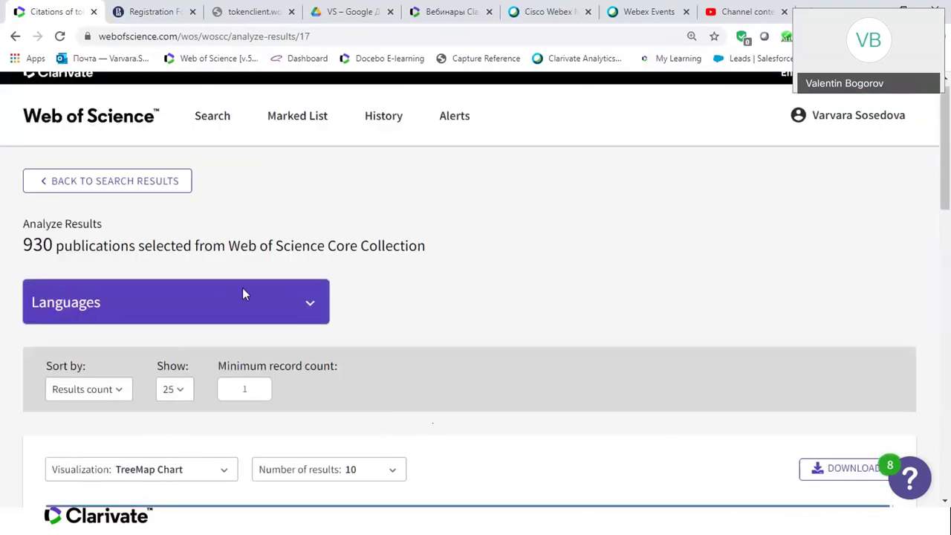
left_click(108, 182)
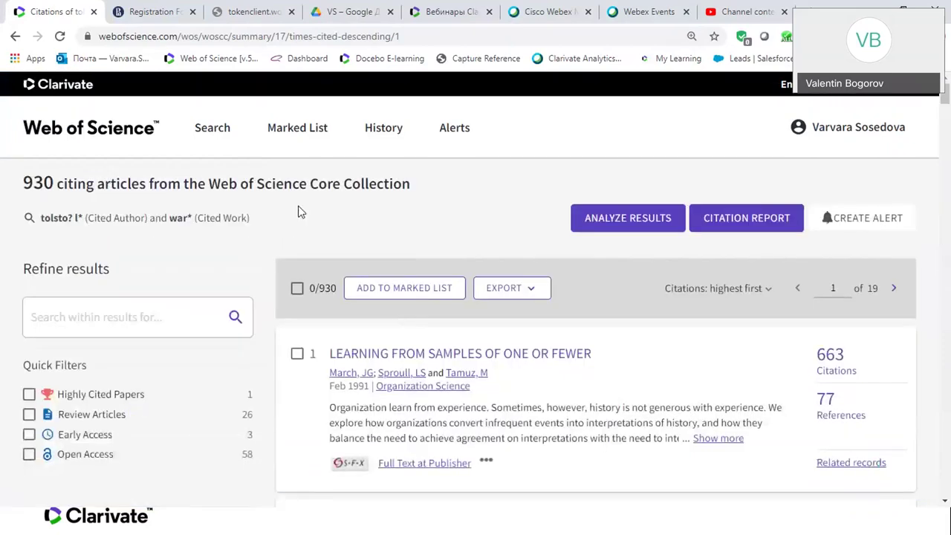
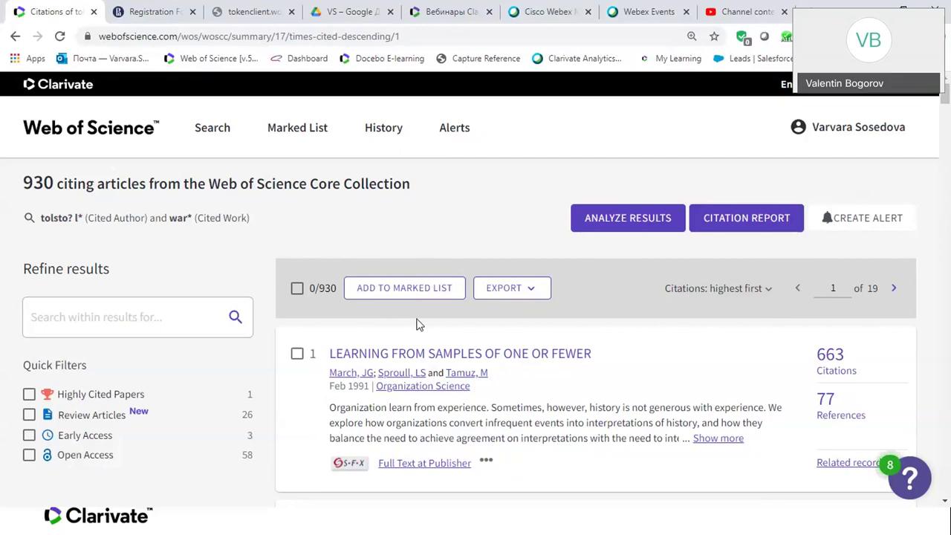
- Open the Advanced Search Query Builder and highlight the SU=Research Area and WC=Web of Science Categories field tags
left_click(96, 140)
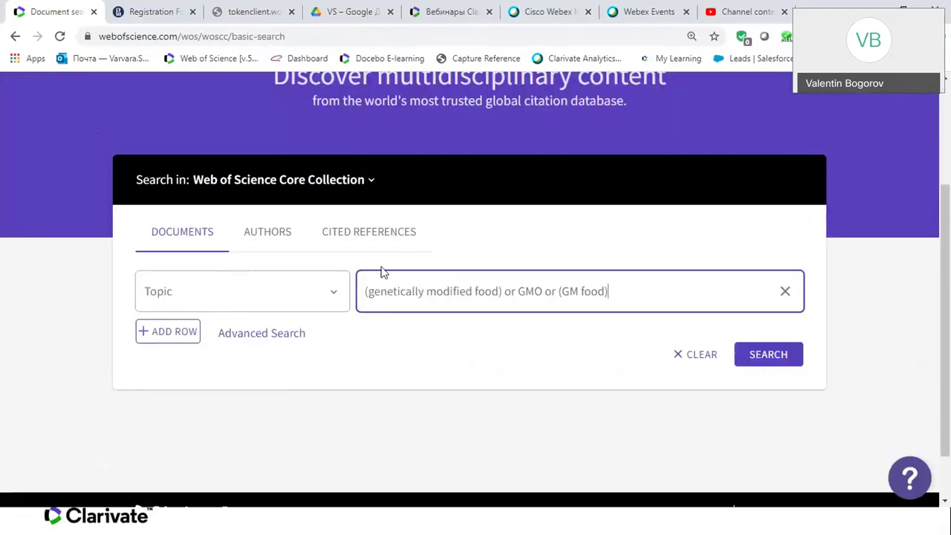
left_click(264, 334)
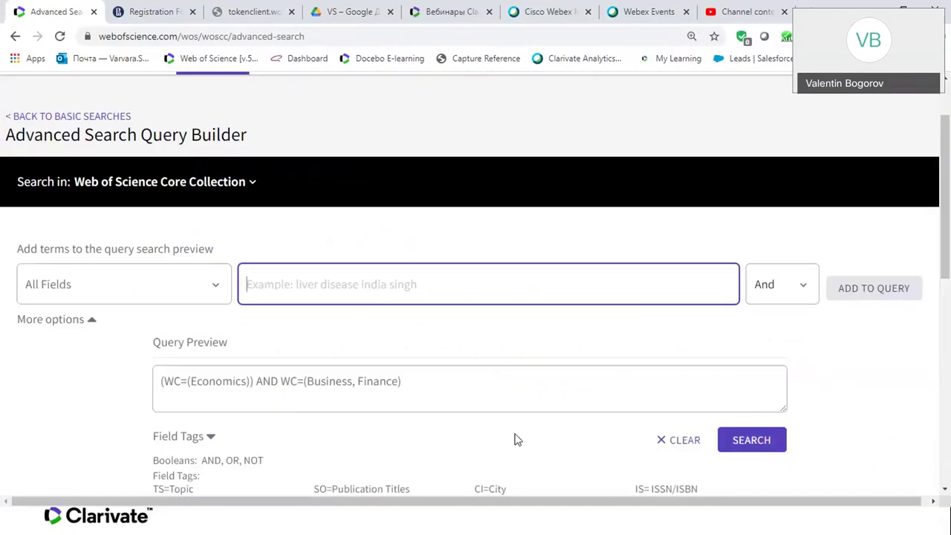
scroll(518, 440, "down", 4)
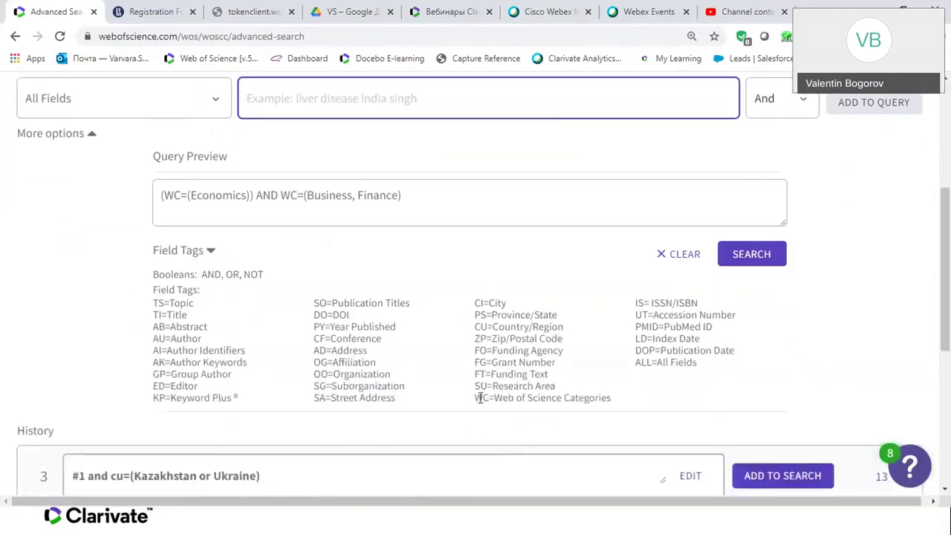
left_click_drag(478, 397, 610, 402)
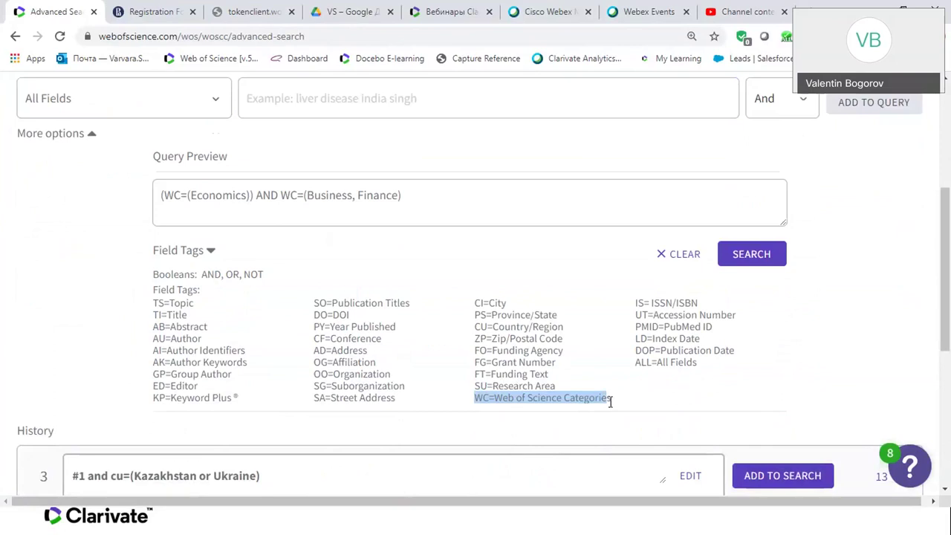
left_click(477, 387)
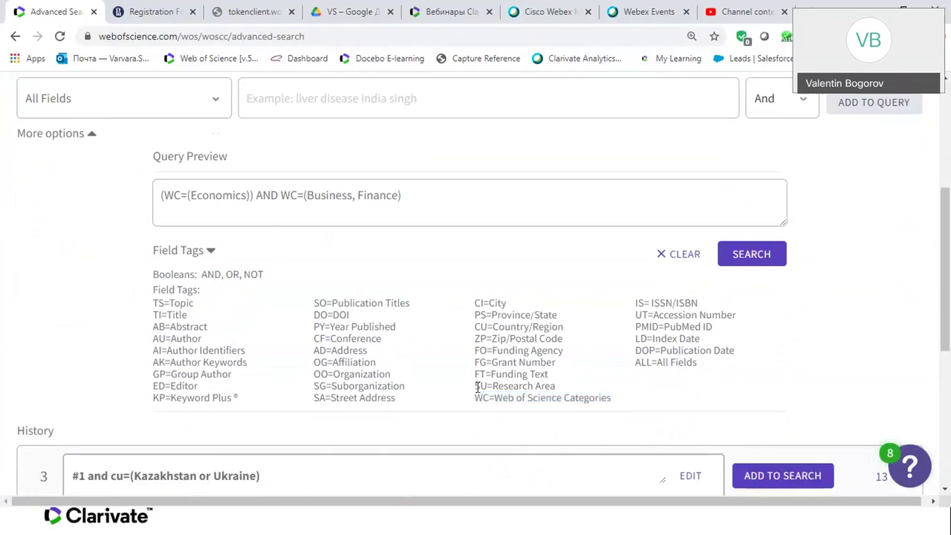
left_click_drag(571, 395, 623, 400)
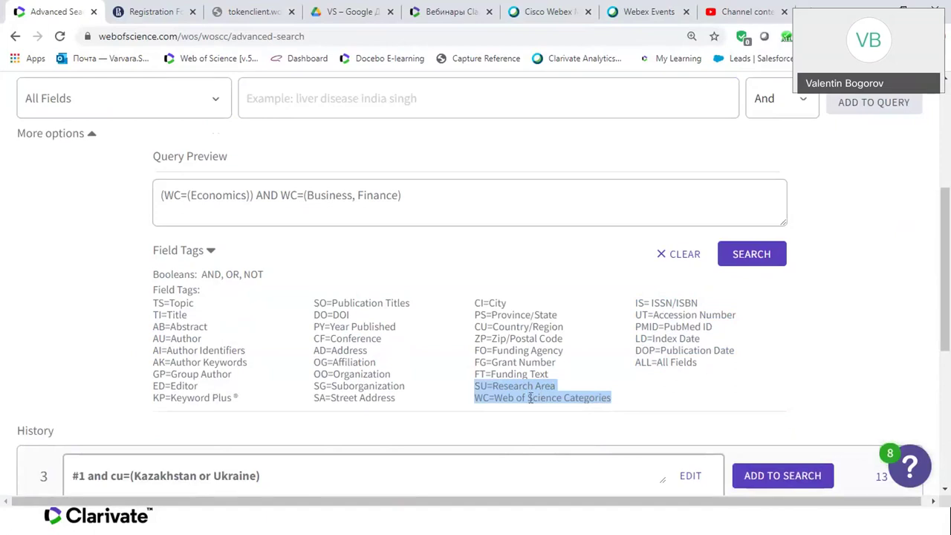
left_click(479, 391)
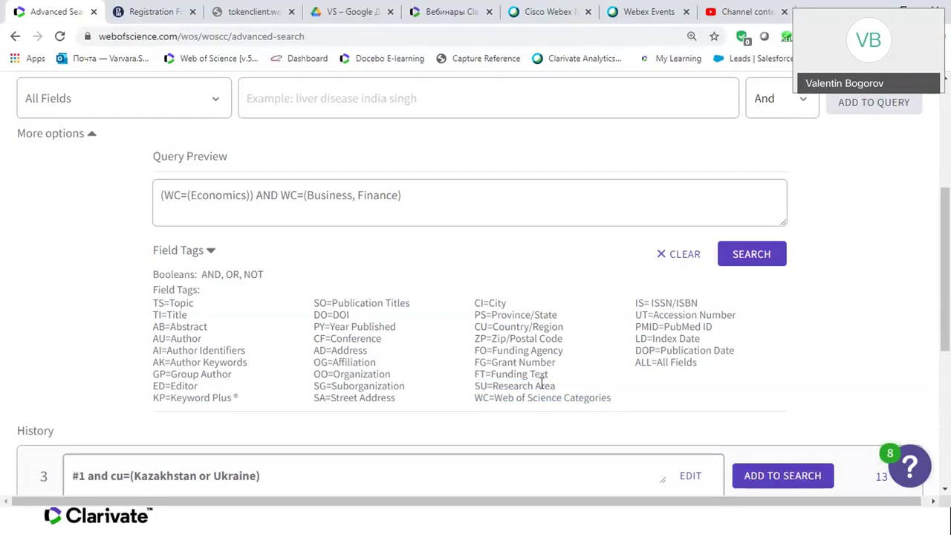
triple_click(567, 391)
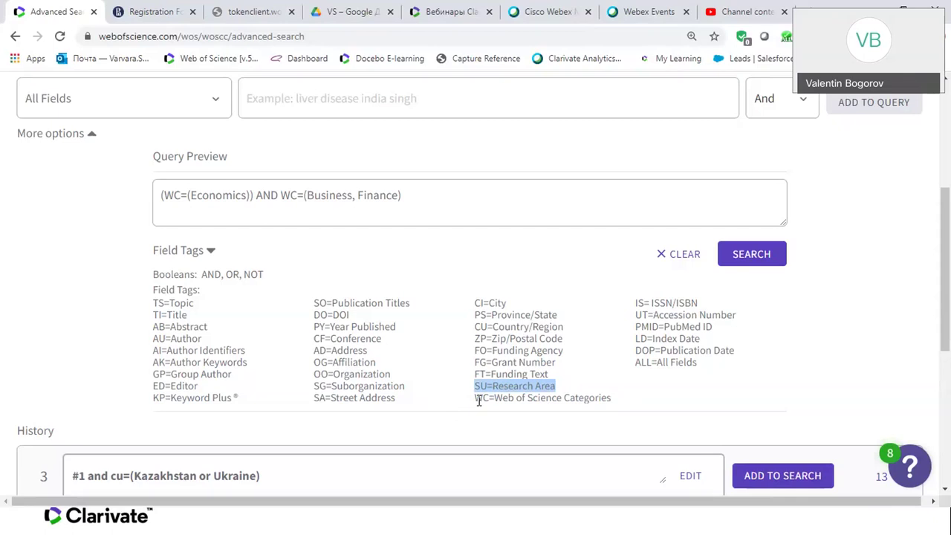
left_click_drag(480, 401, 611, 399)
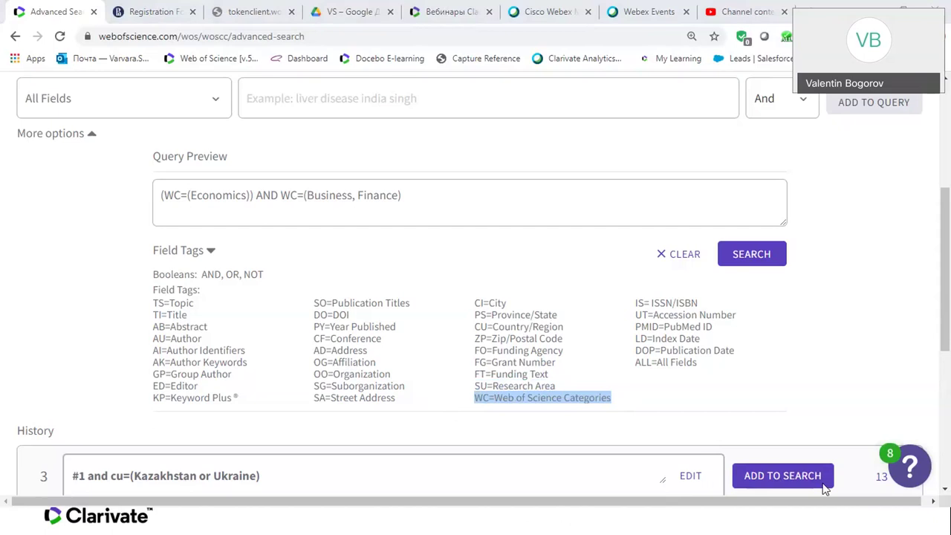
- Switch to the PowerPoint presentation, exit the slide show, and view slide 18 on searching by specific research fields
key("alt+Tab")
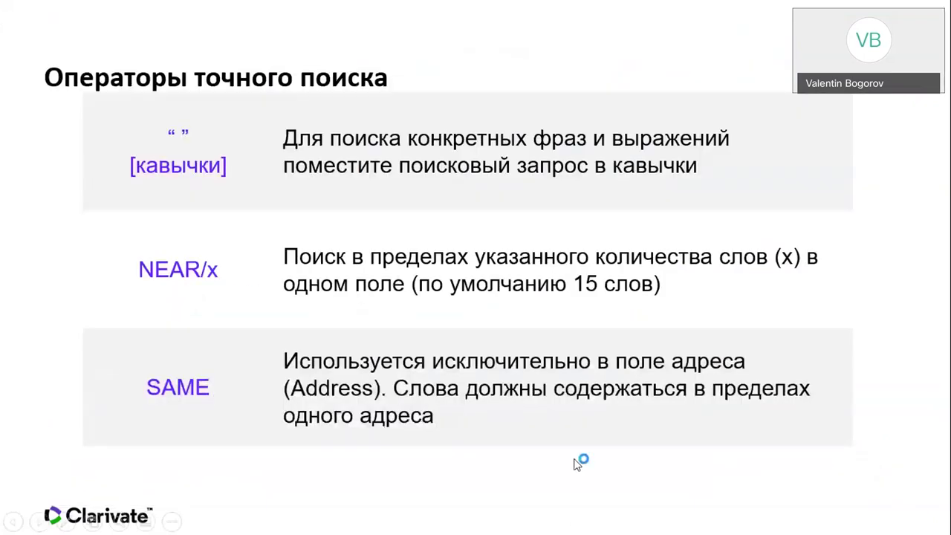
key("Escape")
left_click_drag(154, 252, 165, 362)
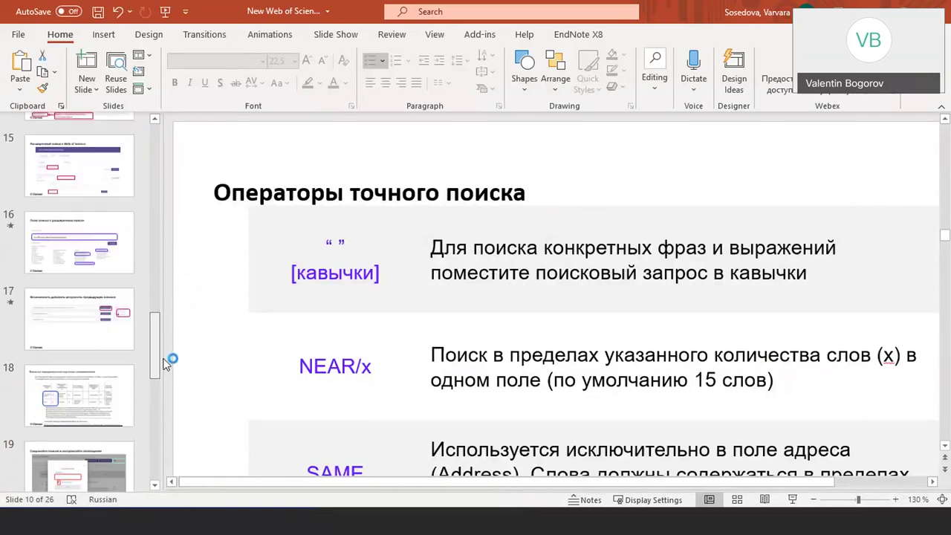
left_click(80, 395)
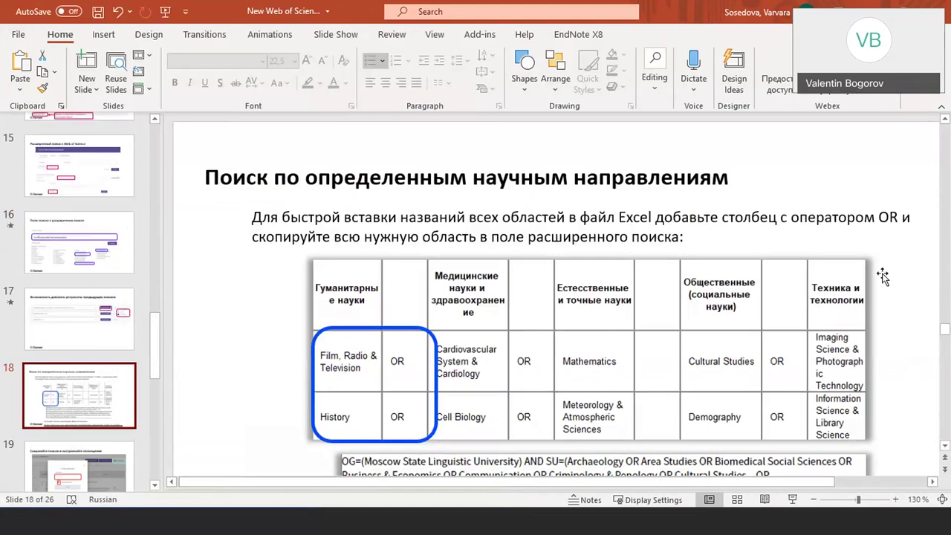
scroll(907, 340, "down", 2)
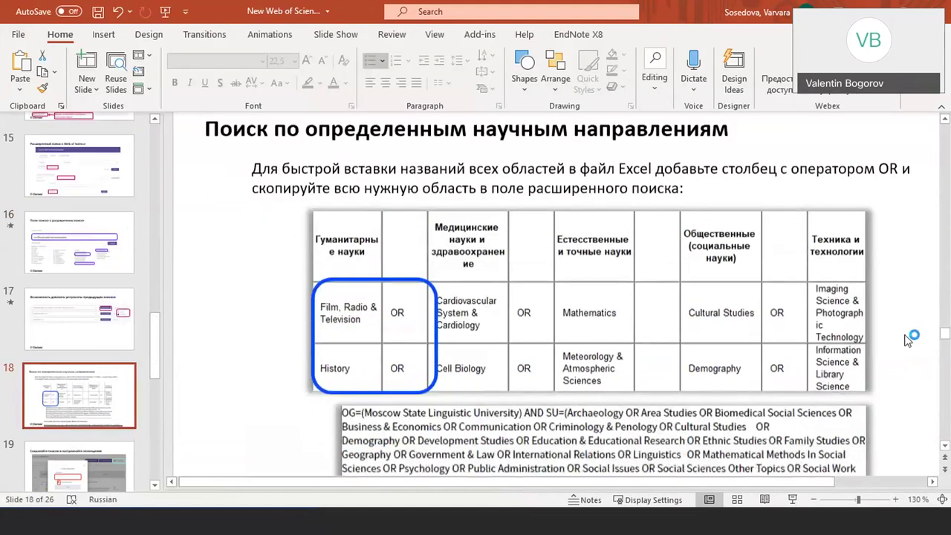